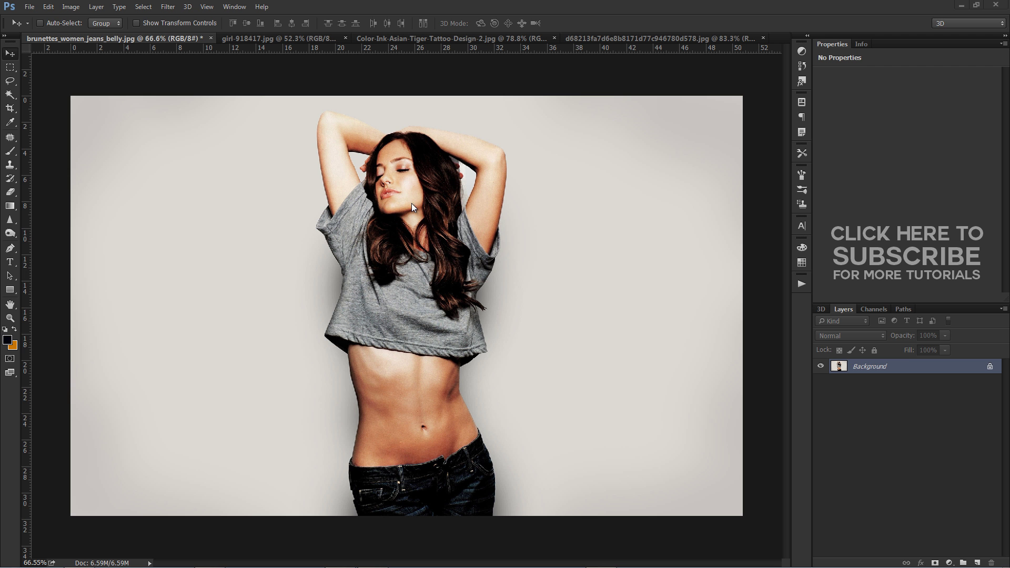
Look through the girl-918417 photo and both tattoo design images, and return to brunettes_women_jeans_belly.jpg
click(315, 36)
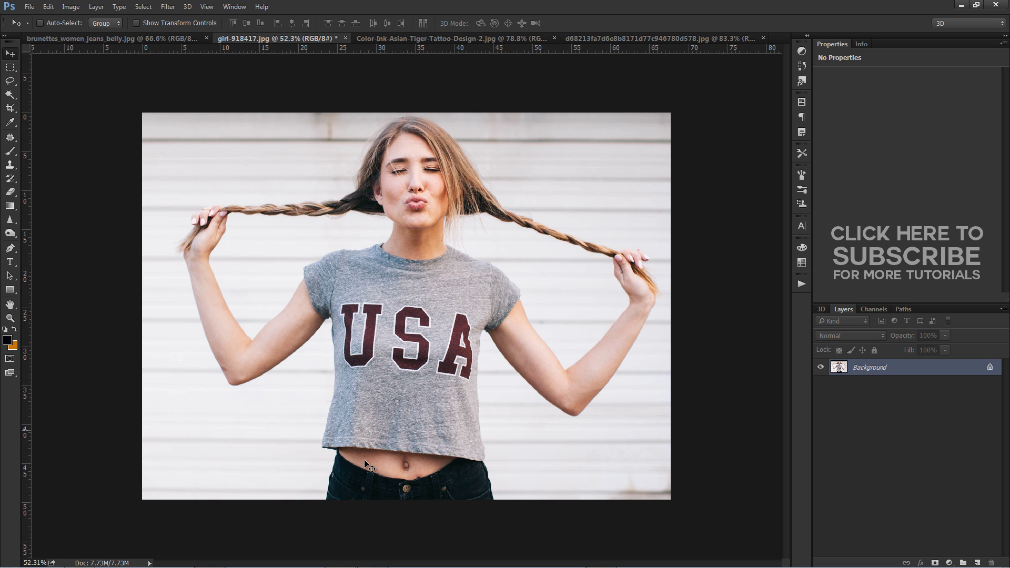
click(456, 39)
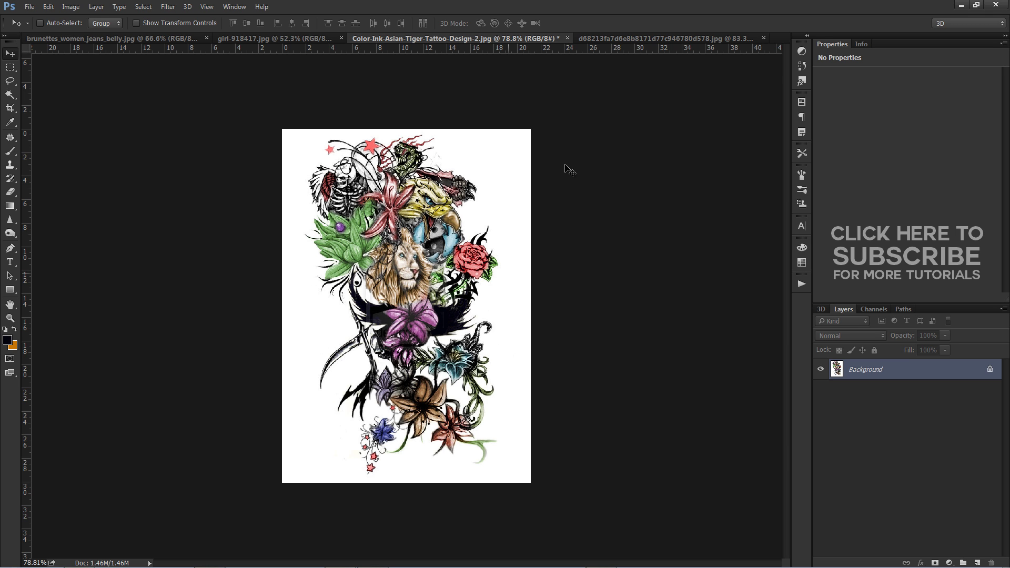
click(623, 38)
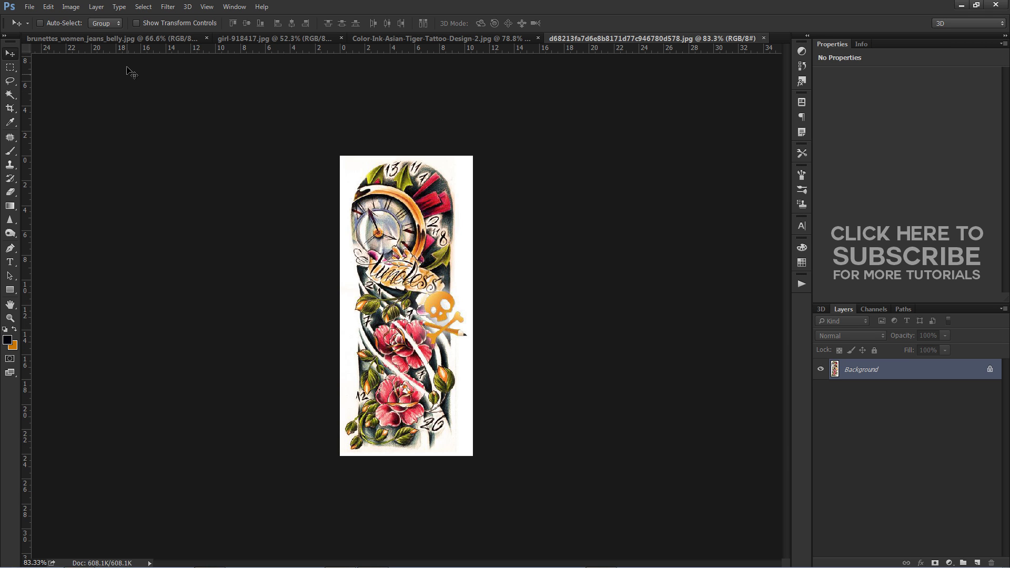
click(115, 38)
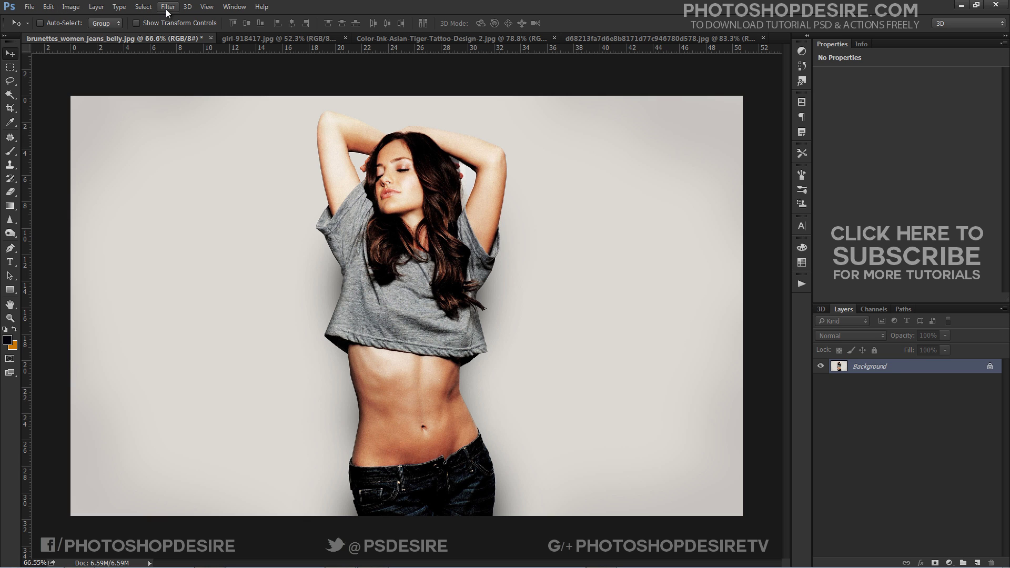
Duplicate the Background layer with its default copy name
right_click(881, 368)
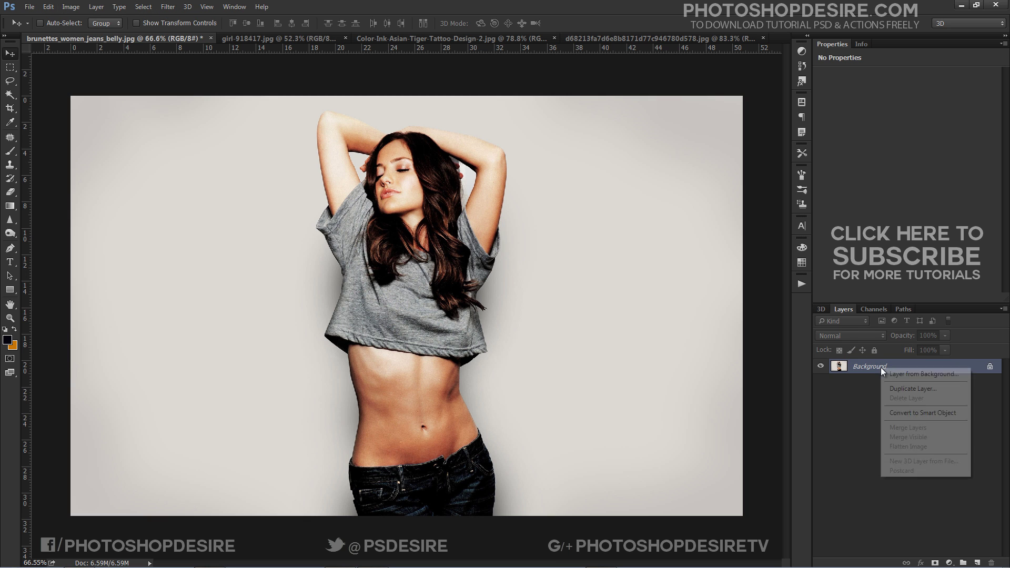
click(898, 389)
click(451, 117)
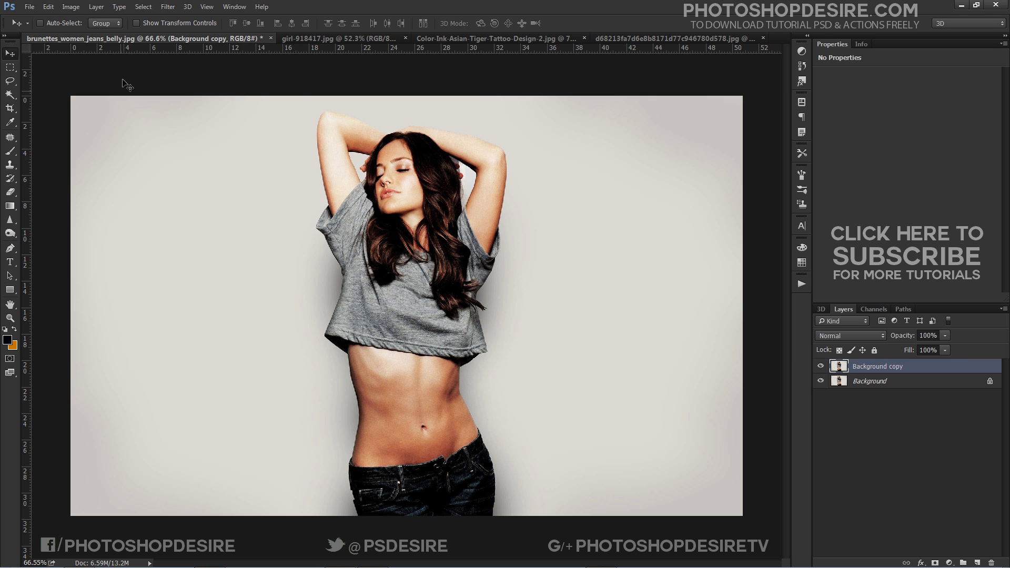
Apply a Gaussian Blur with a 9.6-pixel radius to the Background copy layer
click(162, 7)
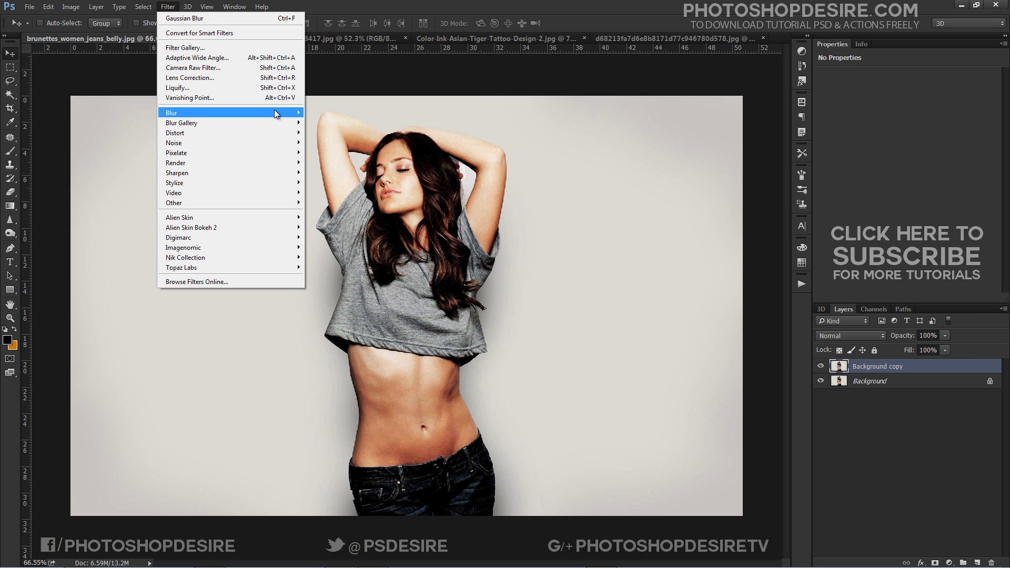
mouse_move(273, 111)
click(331, 152)
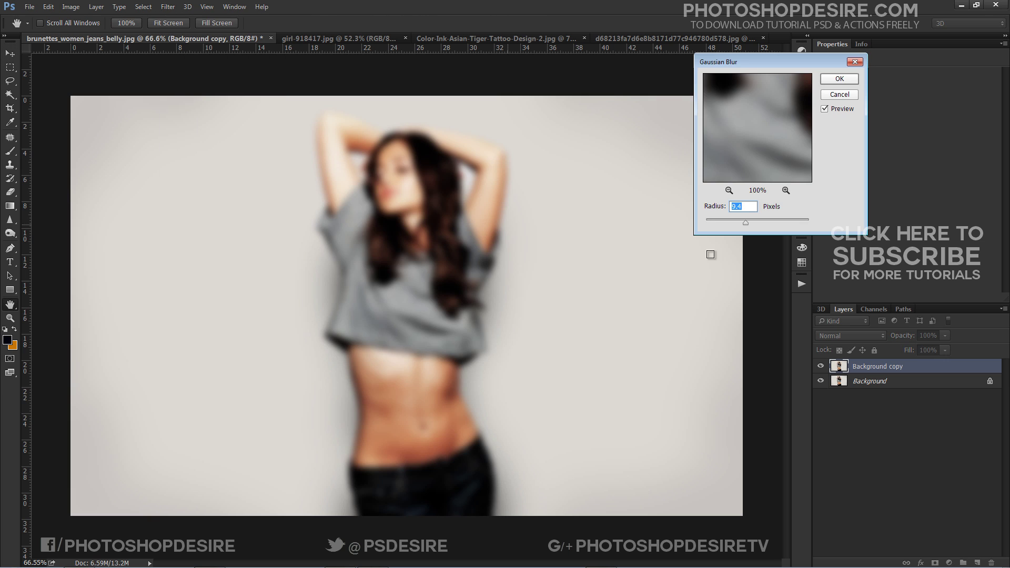
drag(736, 221, 746, 223)
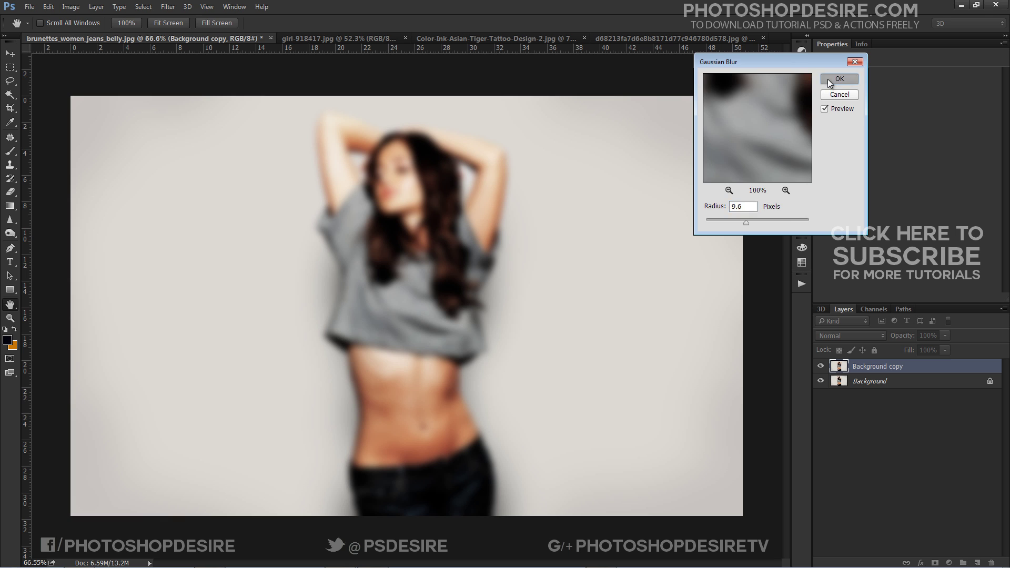
click(836, 79)
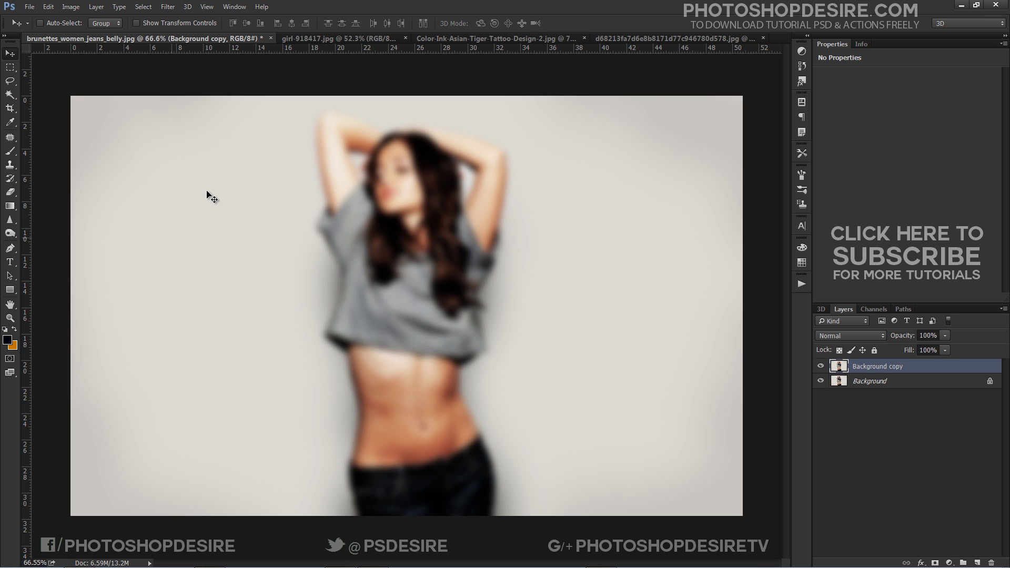
Save the blurred document in Photoshop PSD format as "displace map" in New folder (44)
click(30, 7)
click(59, 122)
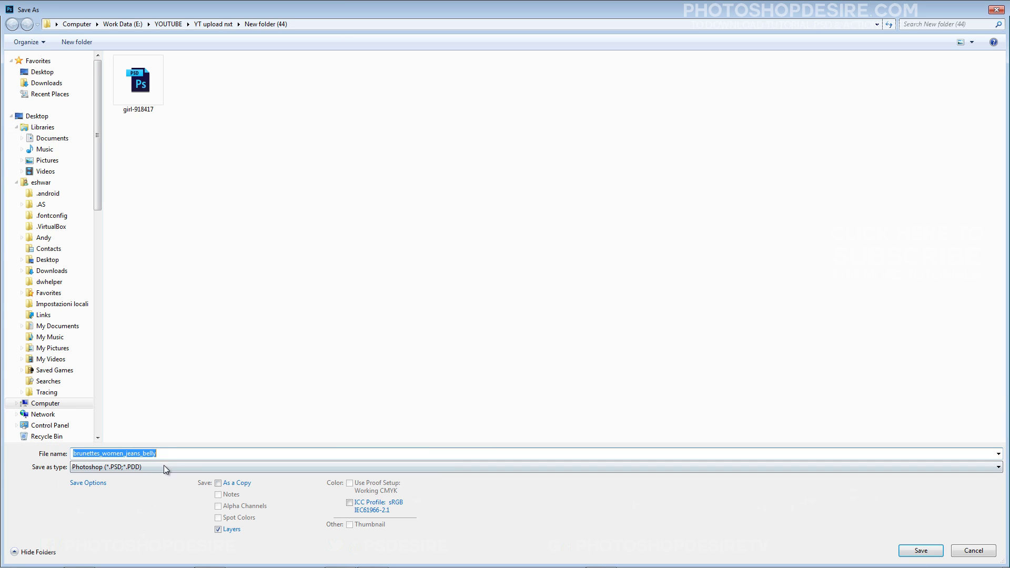
text(displace map)
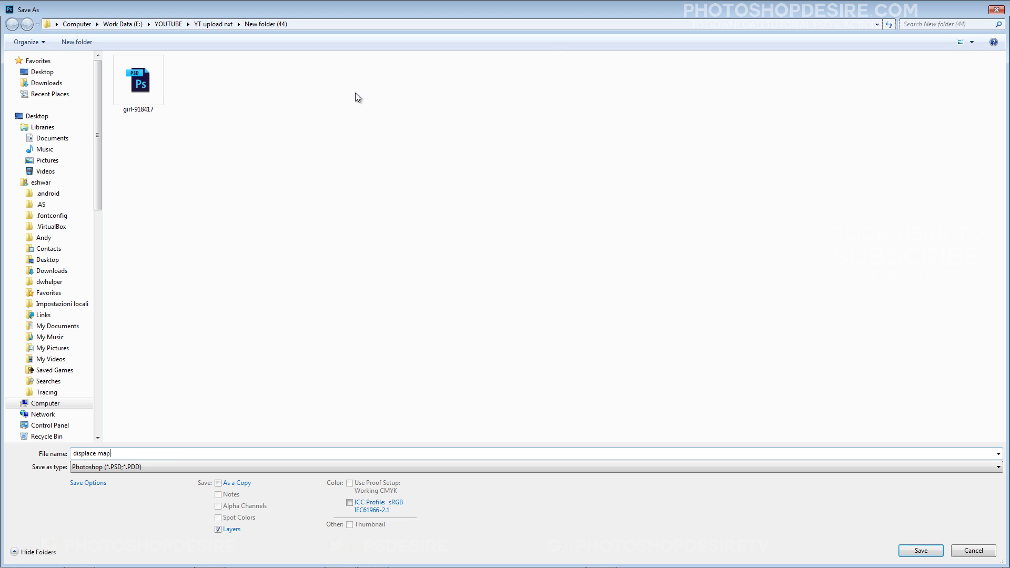
click(920, 550)
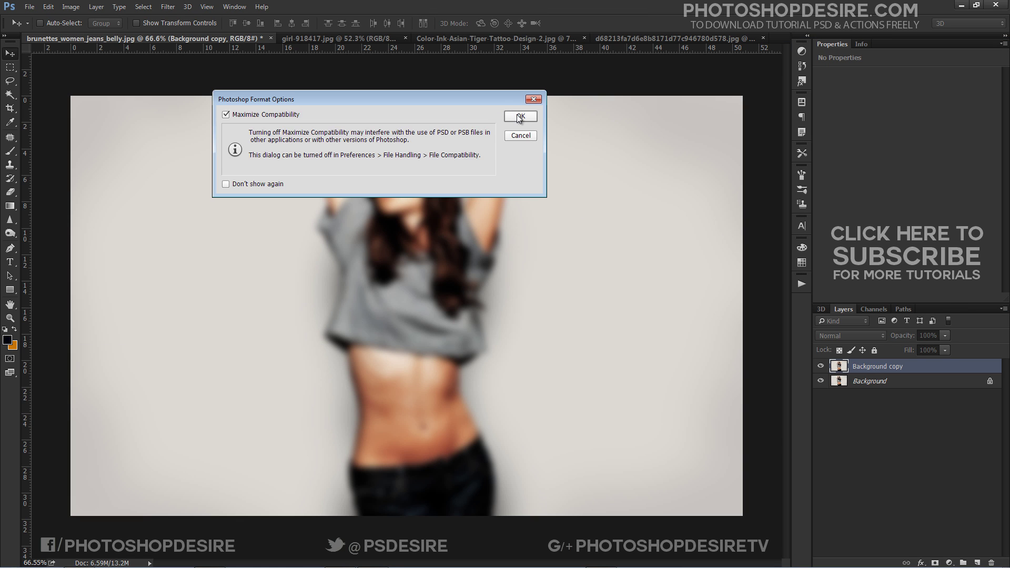
click(518, 117)
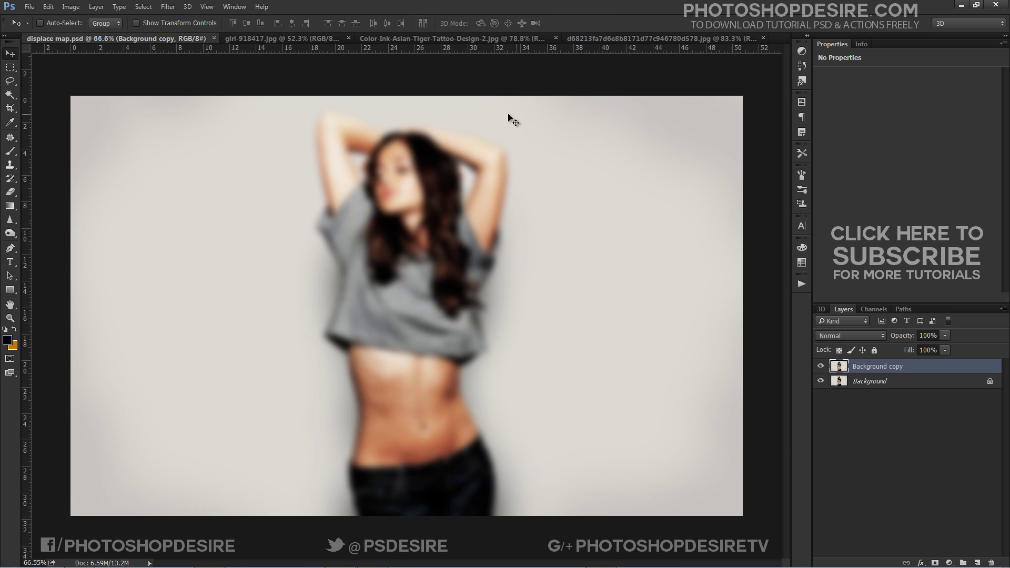
Delete the blurred Background copy layer
click(894, 382)
click(891, 368)
drag(892, 370, 991, 562)
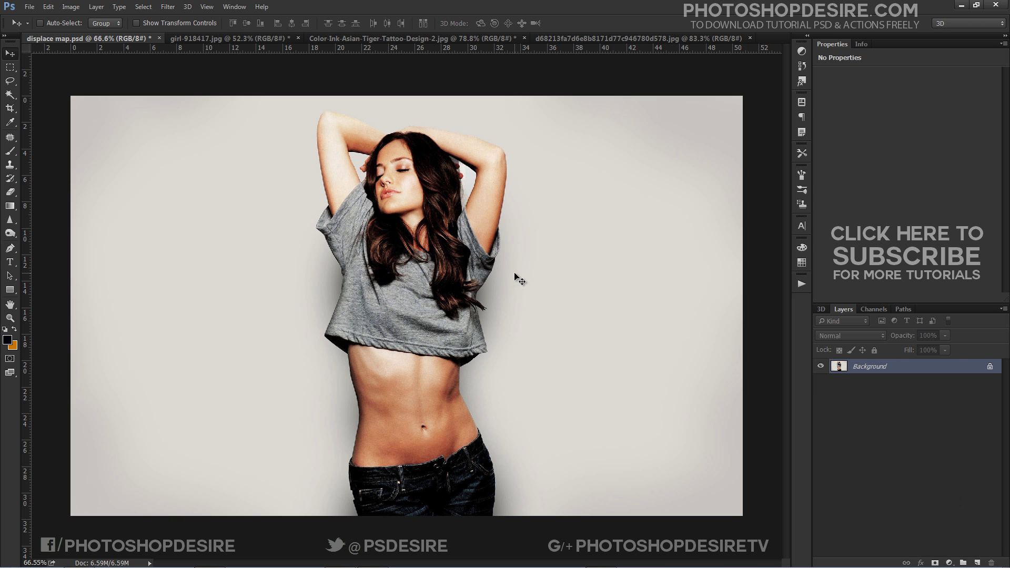
Bring the Color-Ink-Asian-Tiger tattoo design into the woman's photo as a layer, blended with Linear Burn and positioned over her belly
click(419, 39)
drag(398, 247, 447, 372)
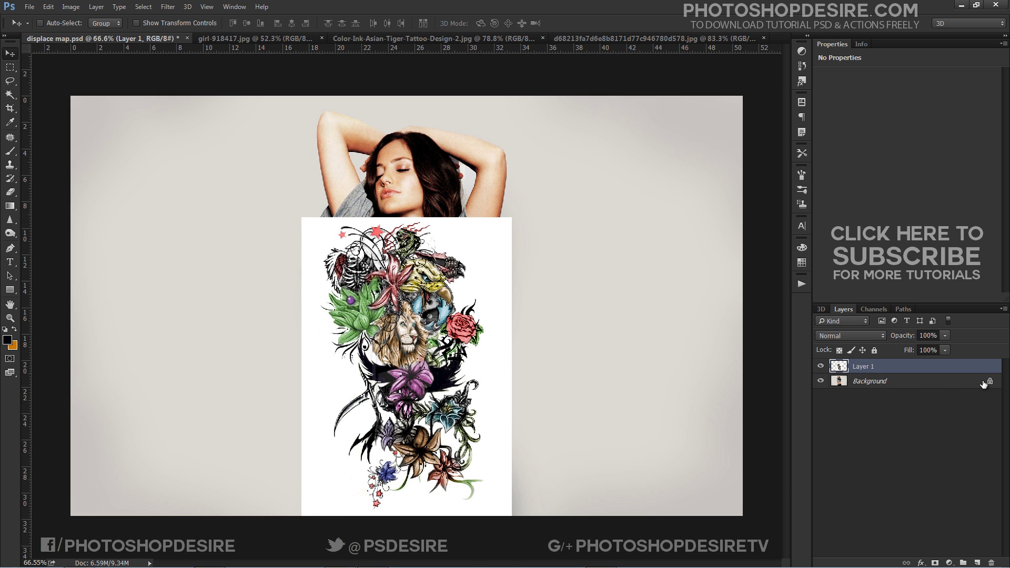
click(867, 336)
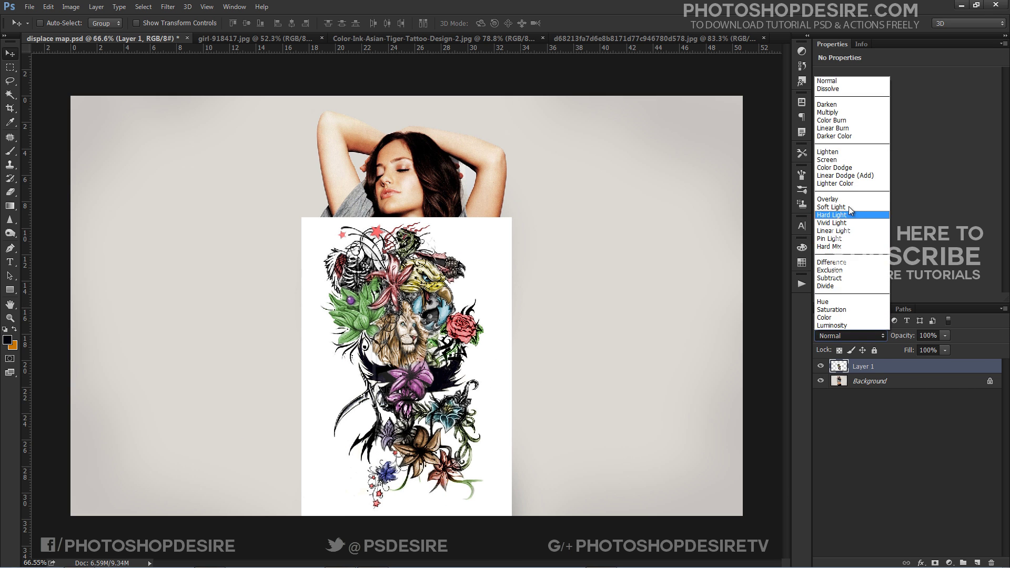
click(820, 137)
mouse_move(428, 368)
mouse_down()
mouse_move(423, 481)
mouse_move(449, 485)
mouse_move(435, 484)
mouse_move(429, 454)
mouse_move(441, 415)
mouse_move(448, 445)
mouse_up()
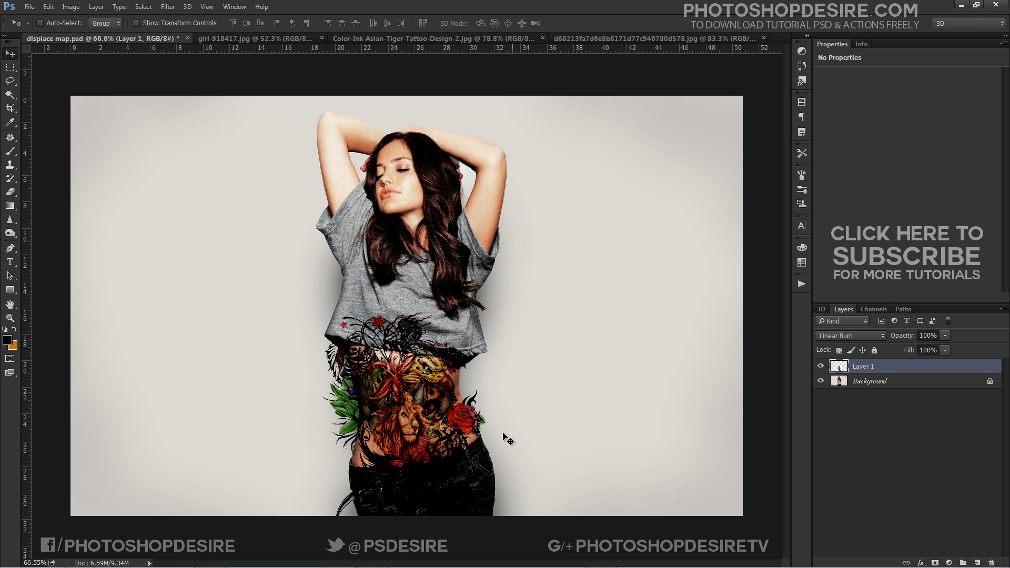
Set the tattoo layer's opacity to 80%
click(927, 335)
text(8)
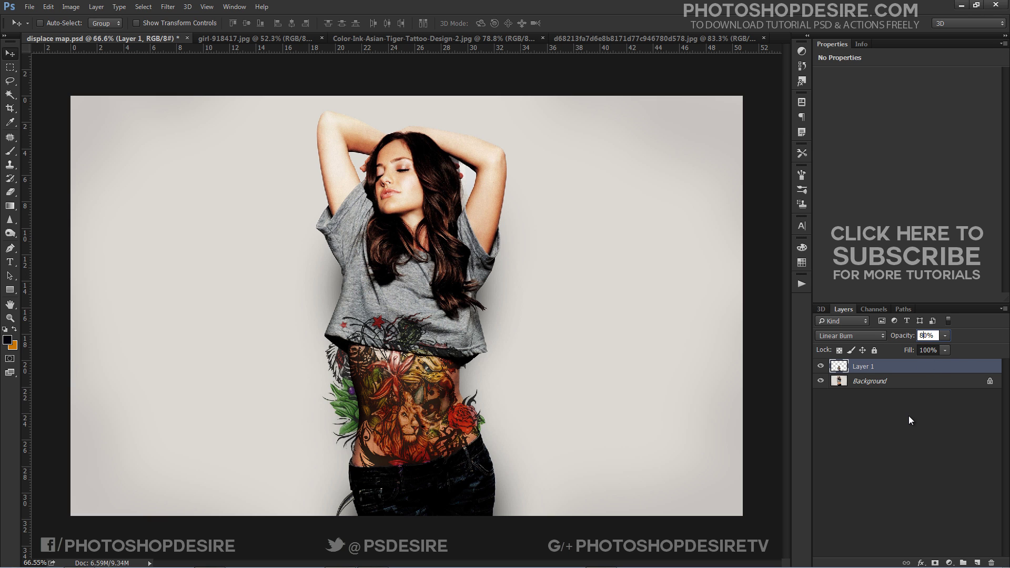
click(910, 420)
click(471, 427)
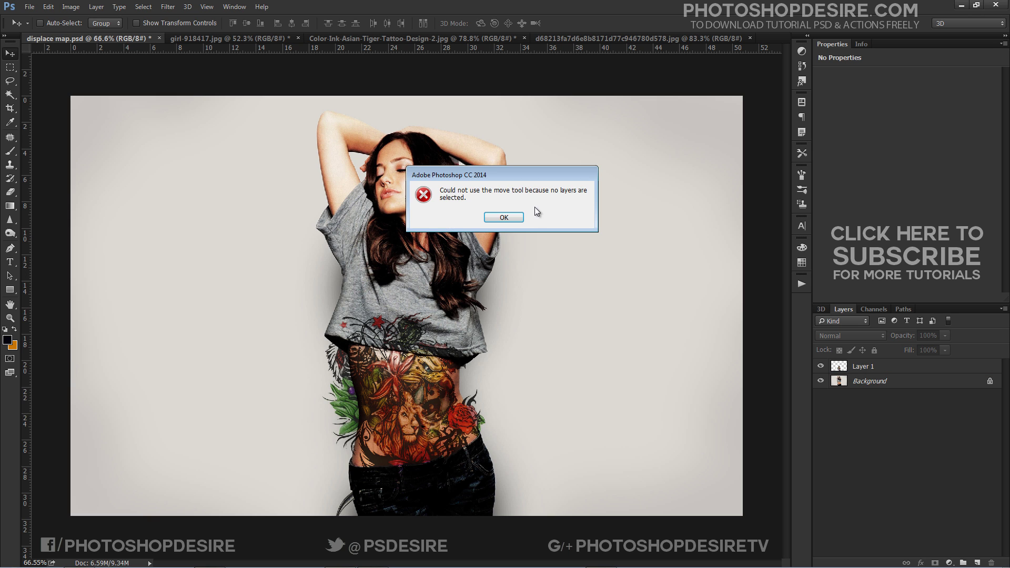
click(503, 217)
click(421, 397)
click(509, 219)
Convert the tattoo layer, Layer 1, to a smart object
alt+scroll(391, 439, up, 3)
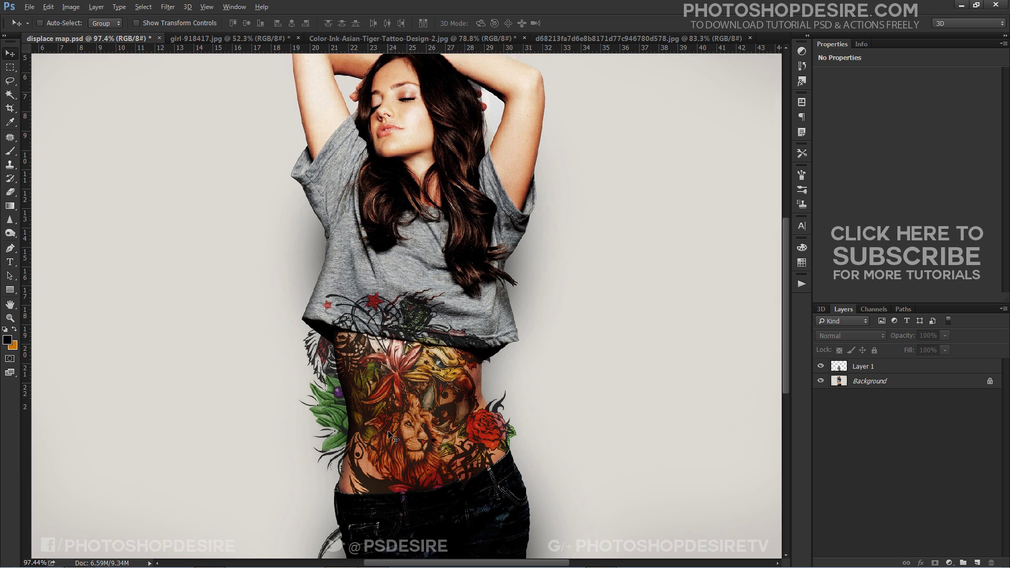
click(850, 370)
right_click(852, 371)
click(881, 265)
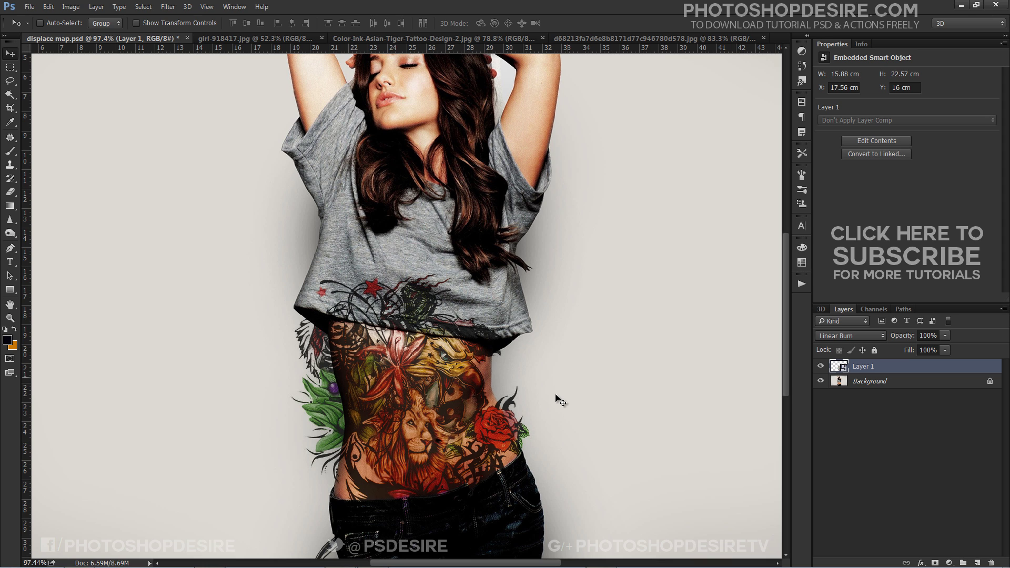
Apply the Displace filter to the tattoo at 10 horizontal and vertical scale, Stretch To Fit, Repeat Edge Pixels, using the "displace map" file
click(167, 6)
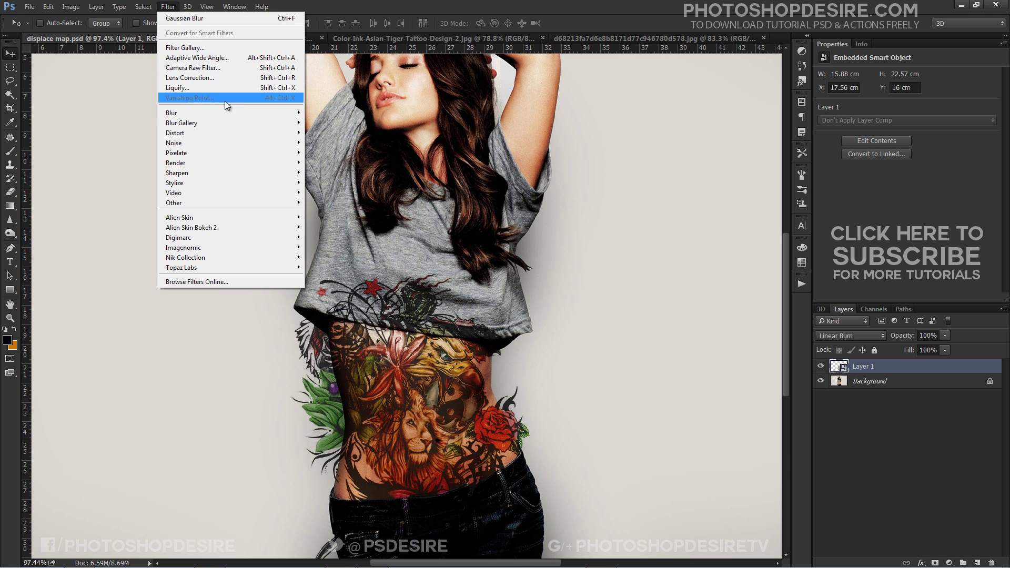
mouse_move(276, 134)
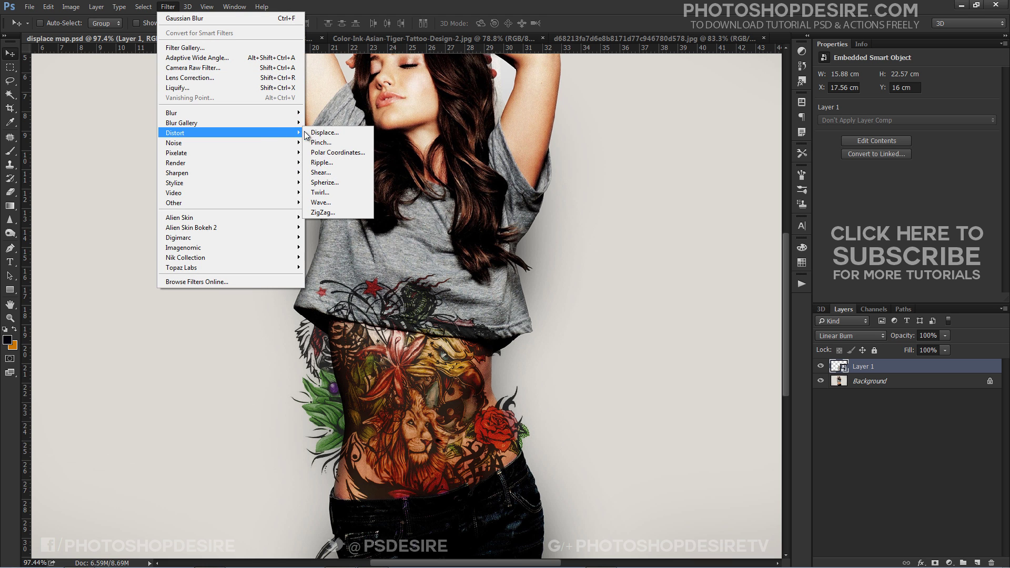
click(326, 133)
click(498, 175)
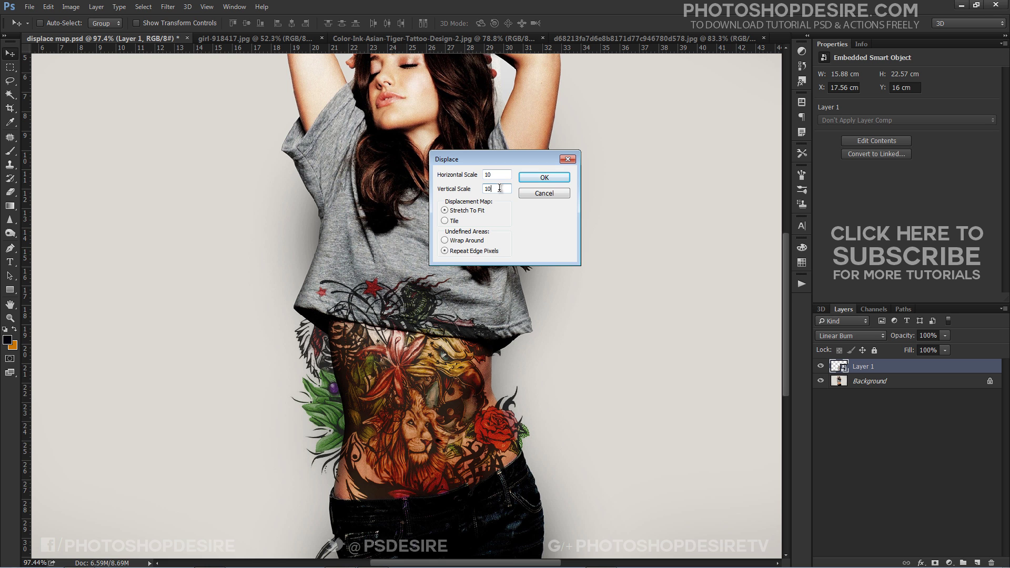
click(532, 178)
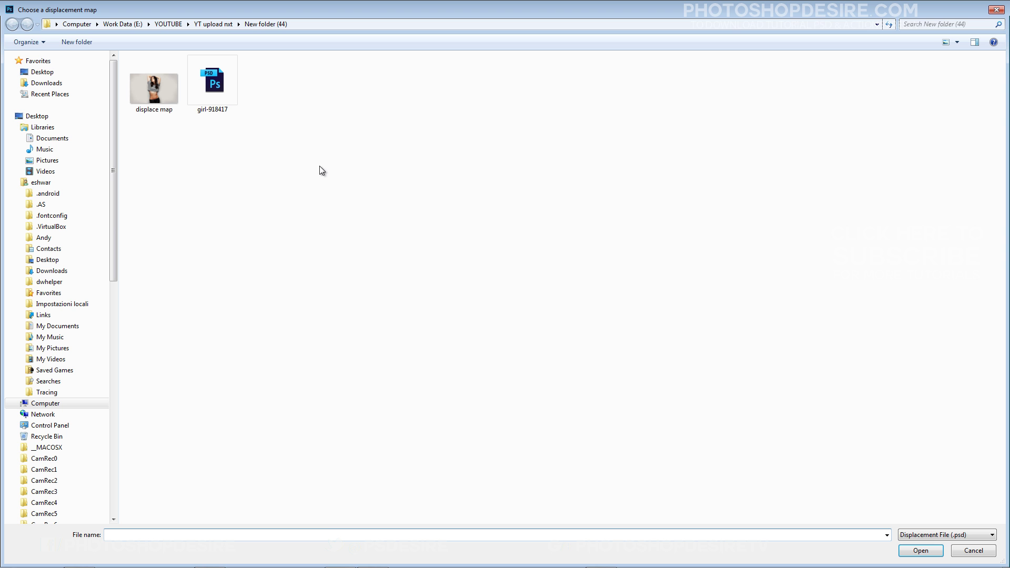
click(149, 101)
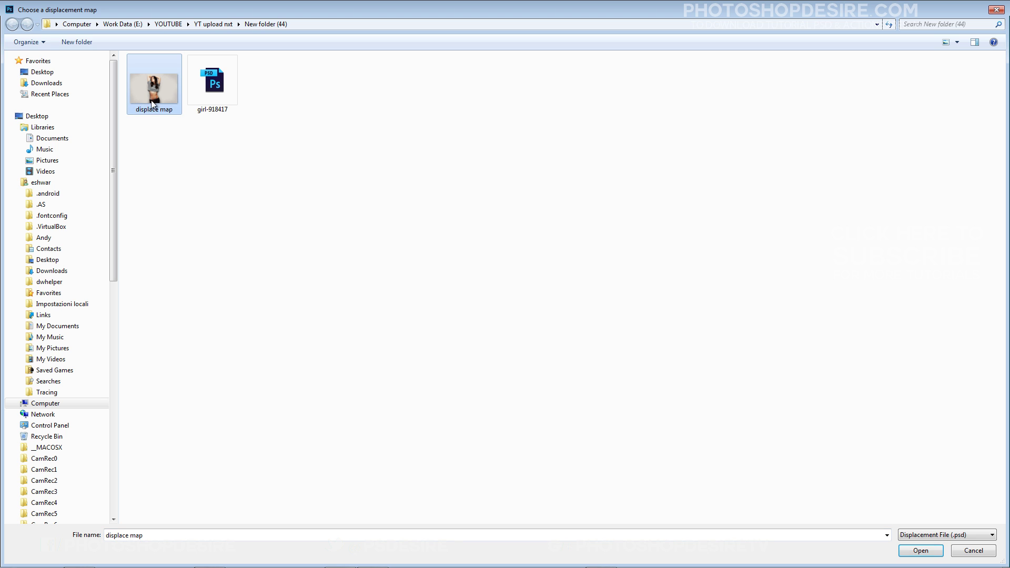
click(921, 550)
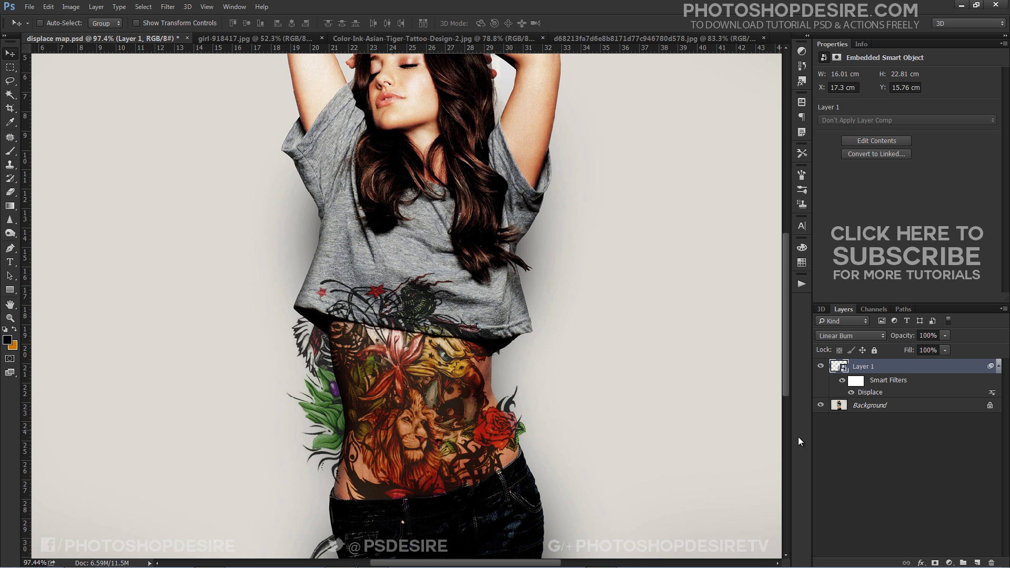
Toggle the Displace smart filter's visibility to compare the tattoo with and without the distortion
click(851, 393)
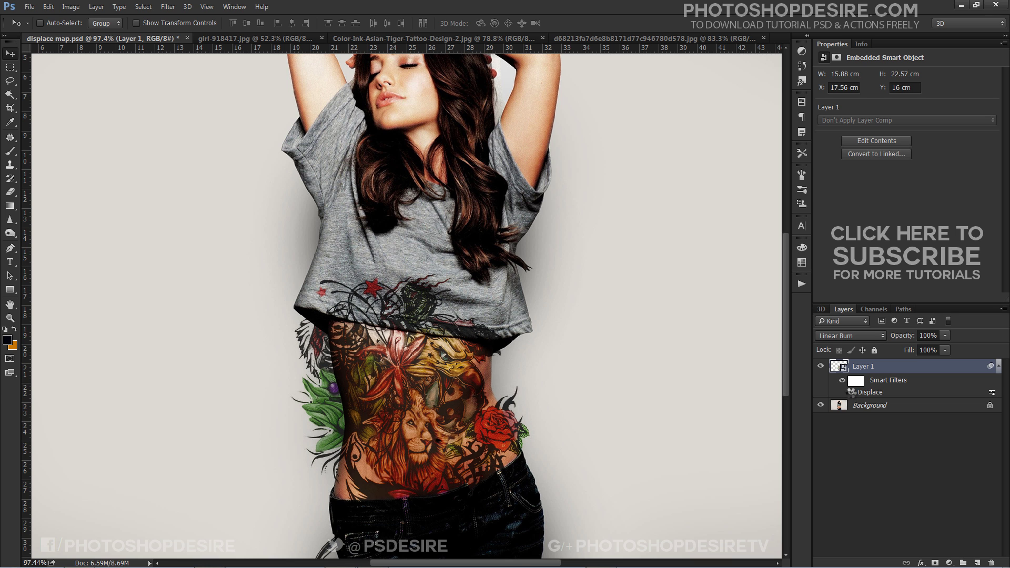
click(851, 393)
click(852, 393)
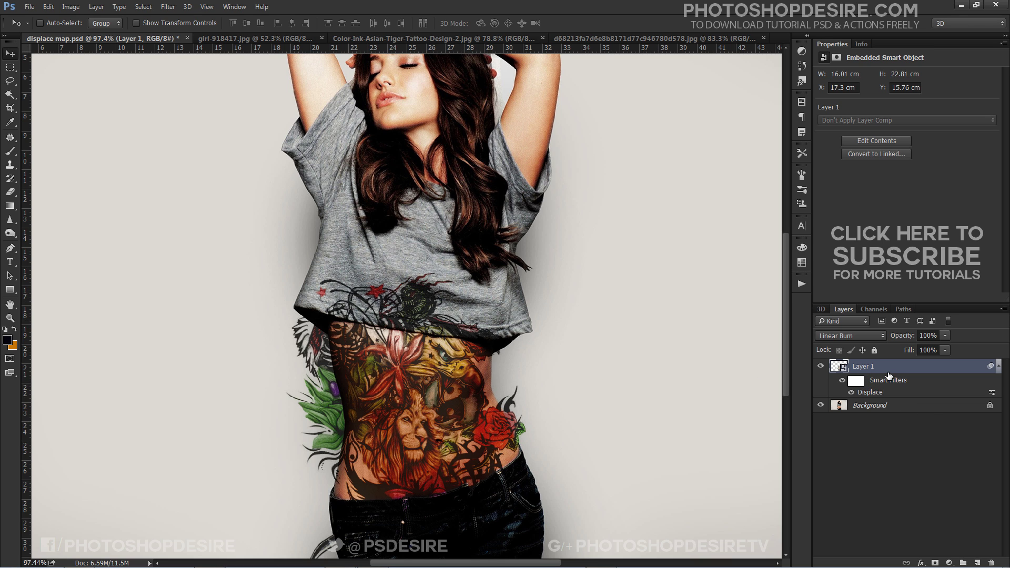
Add a black layer mask to Layer 1 that hides the whole tattoo
alt+click(934, 563)
scroll(480, 400, down, 3)
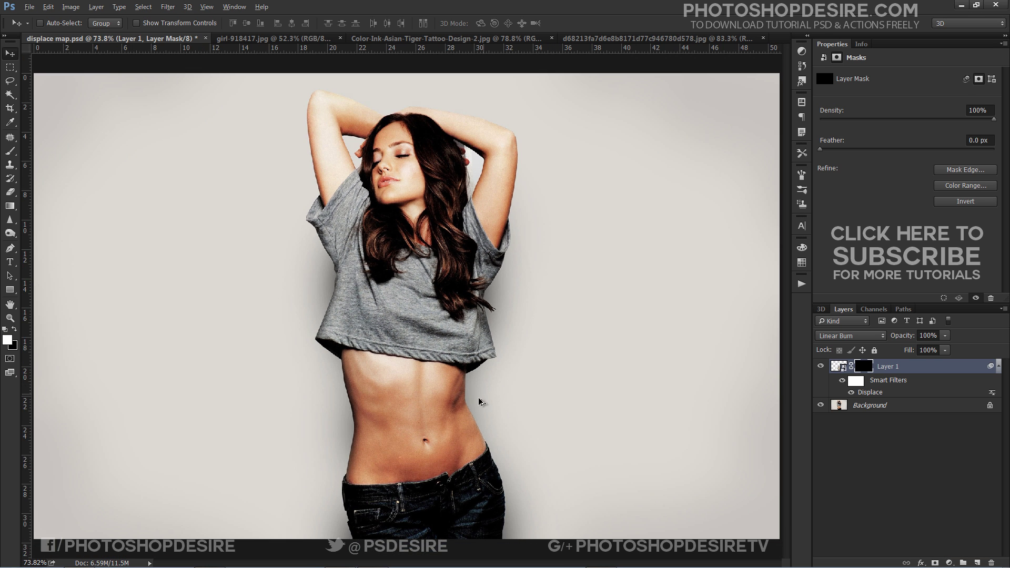
scroll(322, 409, up, 6)
scroll(538, 431, up, 2)
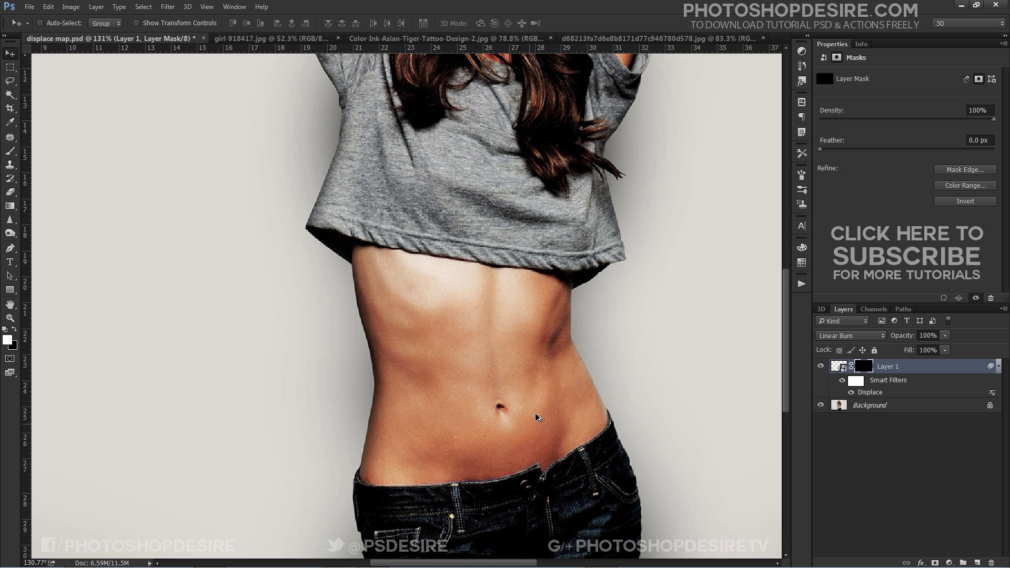
Select the grey backdrop beside her waist on the Background layer with the Magic Wand, adjusting the tolerance and reselecting
click(10, 94)
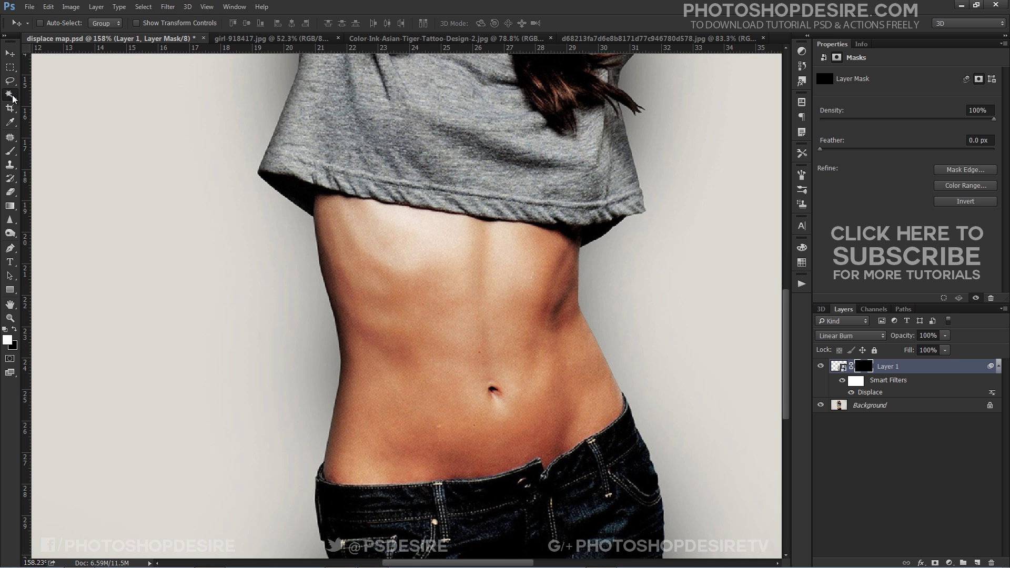
click(887, 405)
click(318, 356)
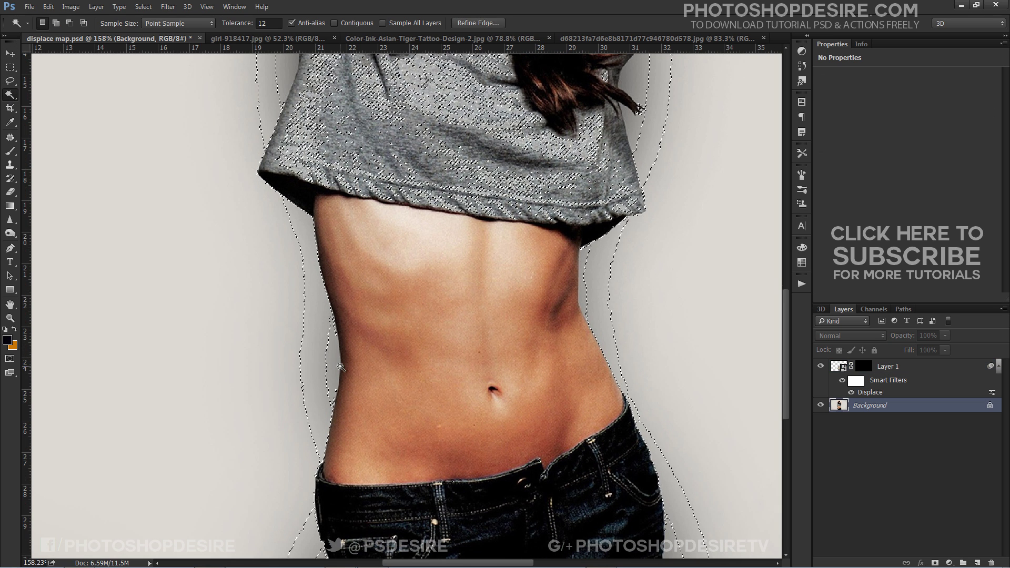
key(ctrl+d)
drag(233, 26, 238, 26)
click(332, 345)
Target Layer 1's mask, set white as the Brush colour, and invert the selection to protect the backdrop
click(863, 366)
key(d)
key(b)
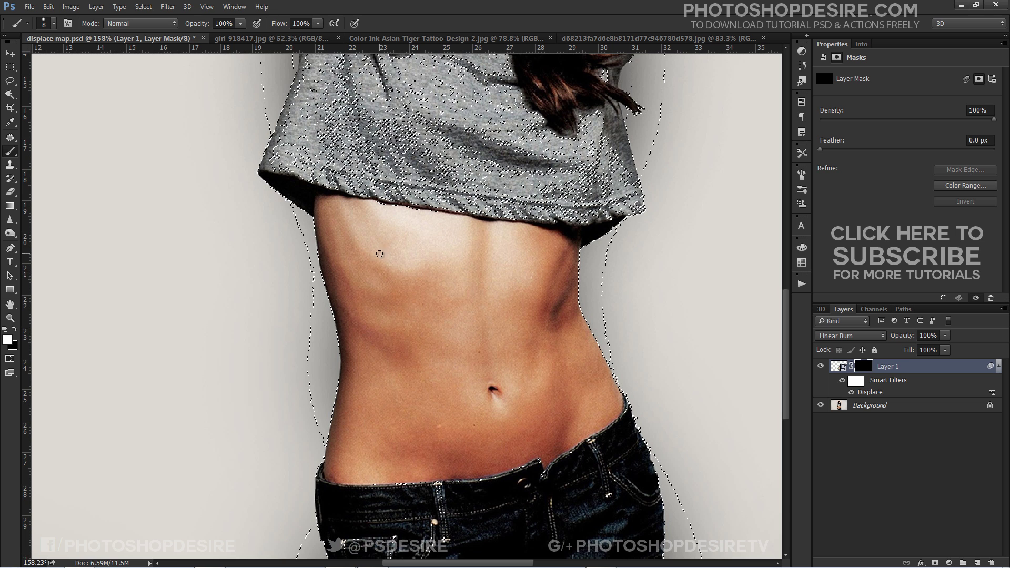
click(143, 6)
click(159, 49)
Paint white over the belly on Layer 1's mask to reveal the tattoo within the selection, enlarging the brush to 70
mouse_move(412, 263)
mouse_down()
mouse_move(396, 360)
mouse_move(344, 415)
mouse_move(353, 312)
mouse_up()
drag(322, 237, 363, 363)
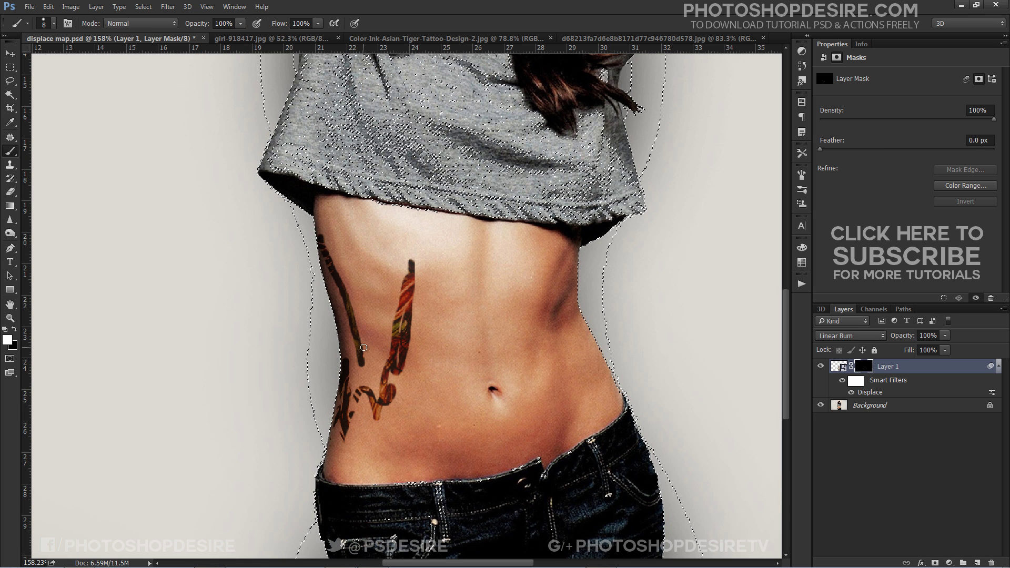
key(bracketright)
key(bracketright)
key(bracketright)
key(bracketright)
key(bracketright)
key(bracketright)
key(bracketright)
key(bracketright)
key(bracketright)
key(bracketright)
key(bracketright)
key(bracketright)
mouse_move(390, 397)
mouse_down()
mouse_move(435, 375)
mouse_move(410, 320)
mouse_move(468, 302)
mouse_move(513, 341)
mouse_move(555, 299)
mouse_move(565, 267)
mouse_up()
mouse_move(559, 337)
mouse_down()
mouse_move(585, 394)
mouse_move(388, 429)
mouse_move(361, 392)
mouse_move(344, 240)
mouse_move(451, 264)
mouse_move(496, 252)
mouse_move(462, 247)
mouse_move(398, 448)
mouse_move(357, 439)
mouse_up()
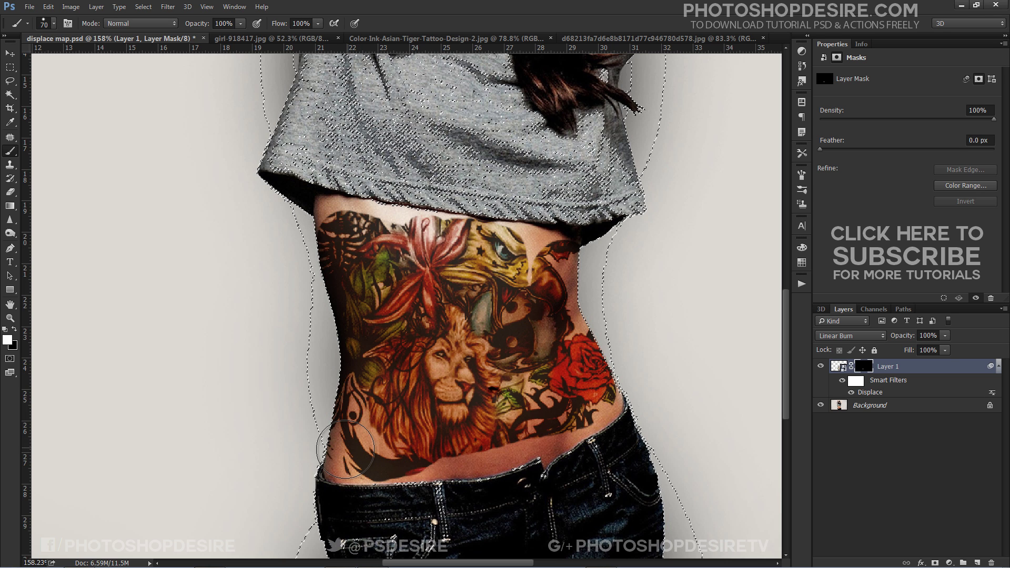
drag(459, 310, 538, 261)
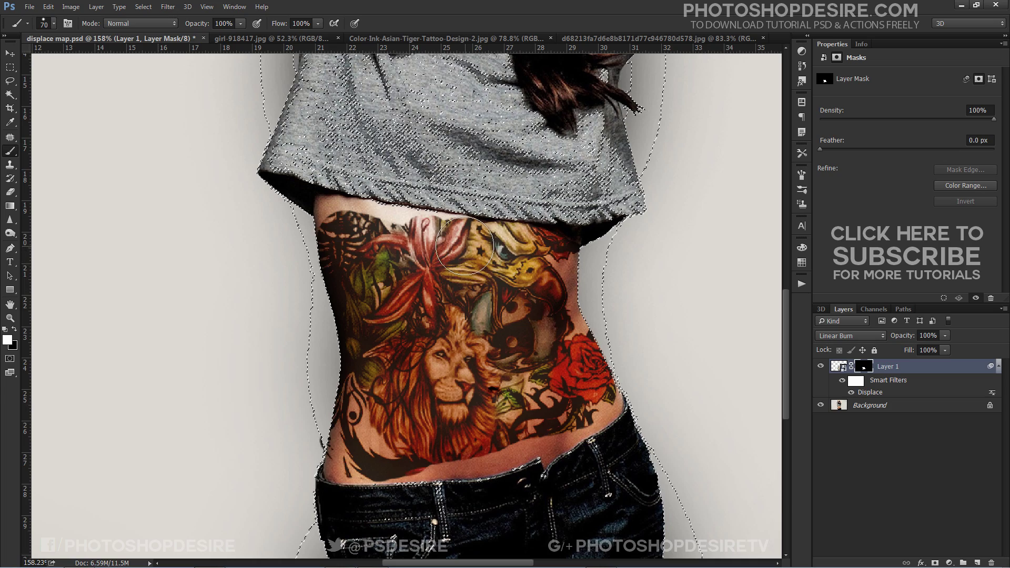
Paint white on the mask along the shirt hem to extend the tattoo up to the fabric, reducing the brush to 30
scroll(438, 271, up, 5)
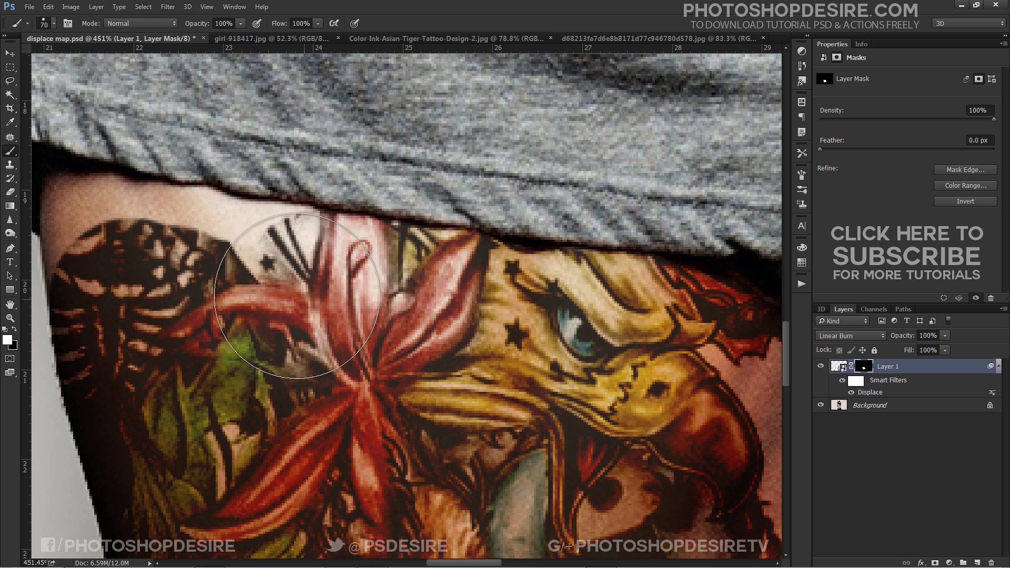
scroll(251, 289, up, 1)
mouse_move(260, 276)
mouse_down()
mouse_move(208, 269)
mouse_move(199, 278)
mouse_up()
key(bracketleft)
key(bracketleft)
key(bracketleft)
key(bracketleft)
key(bracketleft)
key(bracketleft)
mouse_move(176, 205)
mouse_down()
mouse_move(169, 198)
mouse_move(201, 201)
mouse_up()
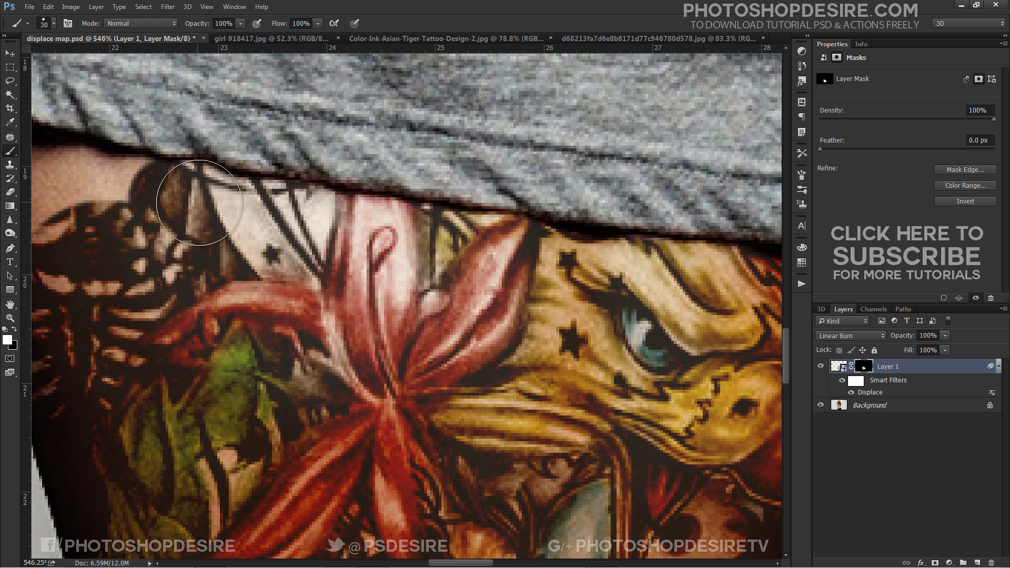
drag(435, 564, 417, 564)
drag(303, 200, 336, 192)
mouse_move(242, 178)
mouse_down()
mouse_move(301, 191)
mouse_move(251, 200)
mouse_move(260, 258)
mouse_move(262, 211)
mouse_up()
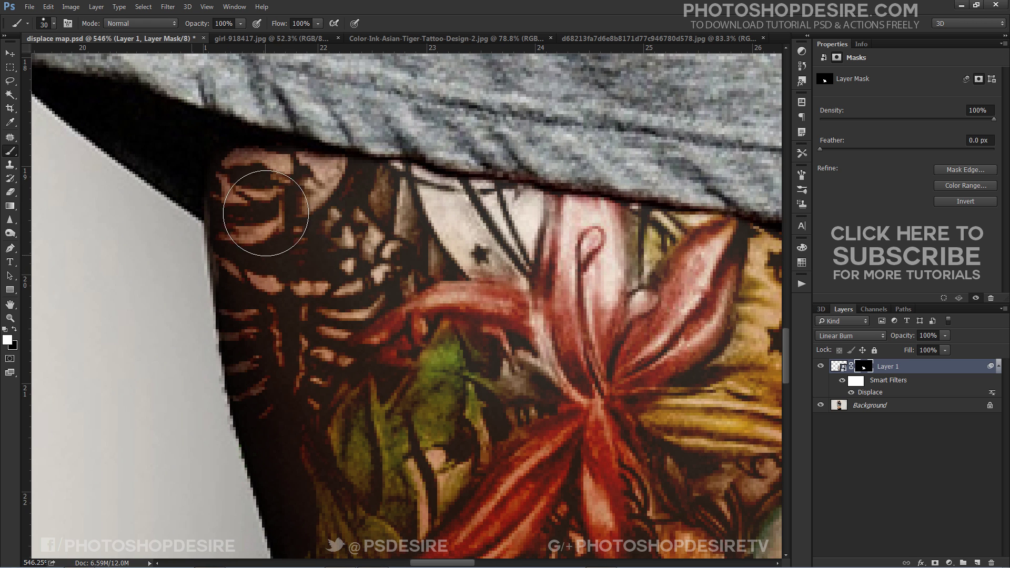
Reveal the tattoo on the mask down to the jeans waistband below the lion, undoing the first stroke and repainting closer in
scroll(427, 317, down, 1)
scroll(427, 317, down, 8)
scroll(715, 412, up, 5)
scroll(742, 424, down, 5)
scroll(741, 424, up, 2)
scroll(741, 424, up, 2)
scroll(620, 424, down, 5)
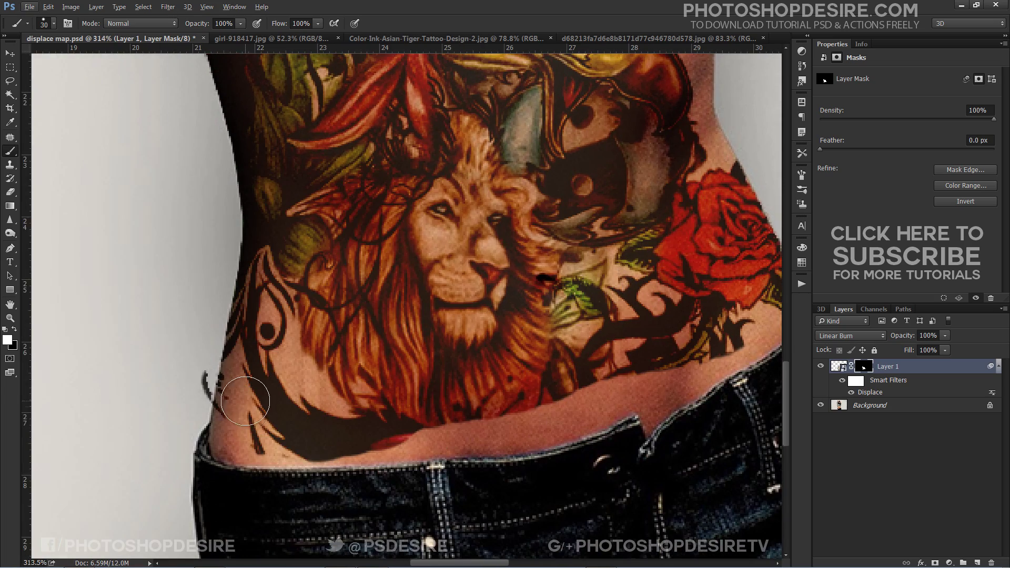
drag(300, 446, 464, 434)
key(ctrl+z)
scroll(408, 466, up, 6)
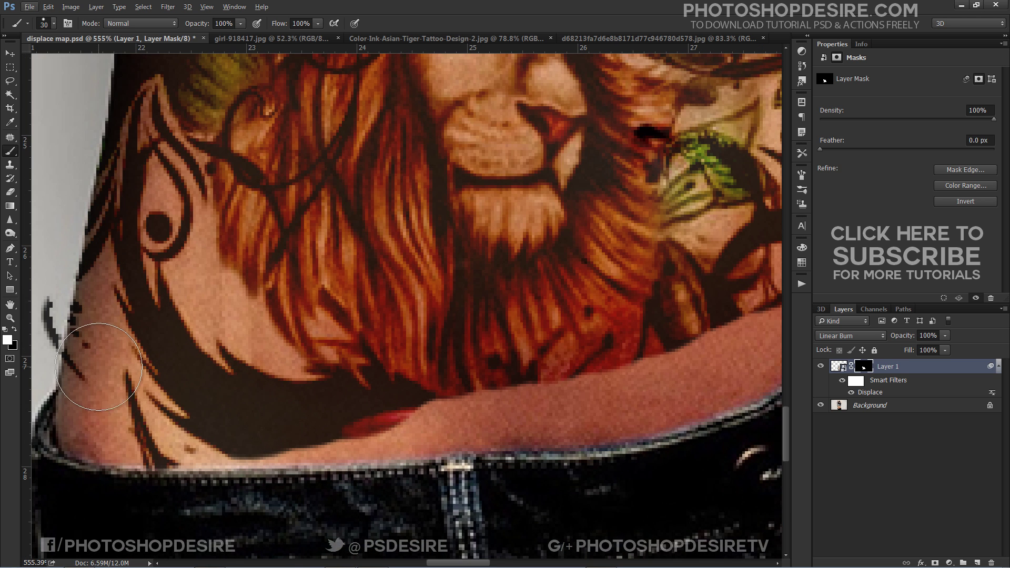
mouse_move(237, 421)
mouse_down()
mouse_move(295, 427)
mouse_move(387, 406)
mouse_move(702, 378)
mouse_up()
Paint the tattoo in along the waistband around the fly and over the hip beside the rose
drag(479, 564, 509, 564)
drag(500, 361, 444, 334)
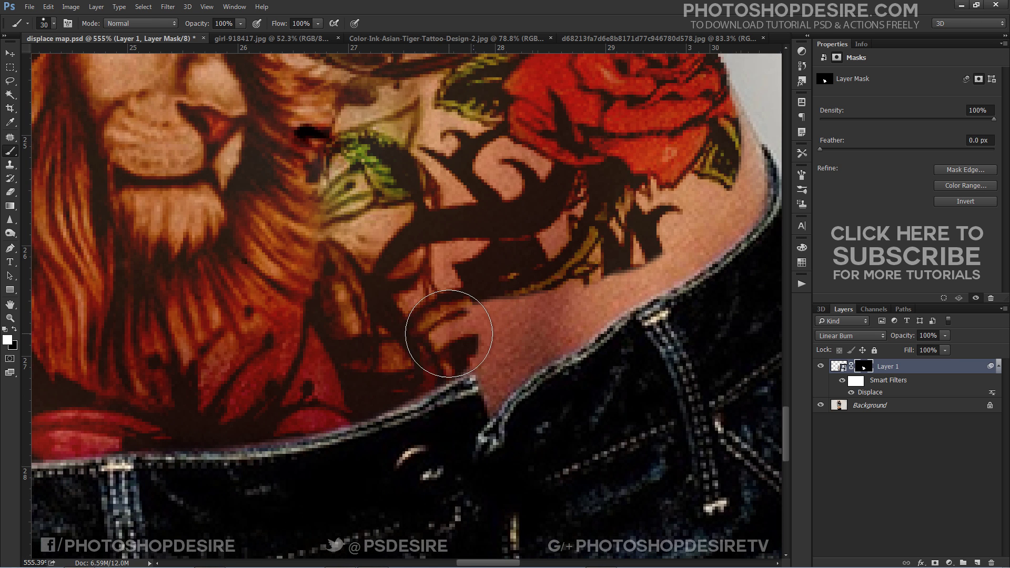
mouse_move(510, 298)
mouse_down()
mouse_move(567, 284)
mouse_move(655, 220)
mouse_up()
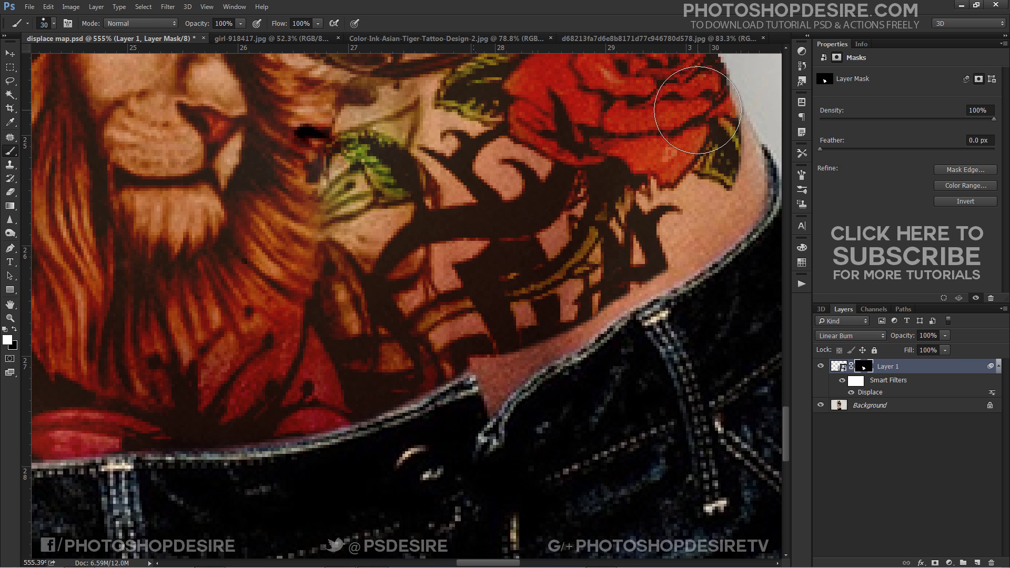
mouse_move(703, 154)
mouse_down()
mouse_move(700, 121)
mouse_move(709, 169)
mouse_move(719, 159)
mouse_move(729, 180)
mouse_up()
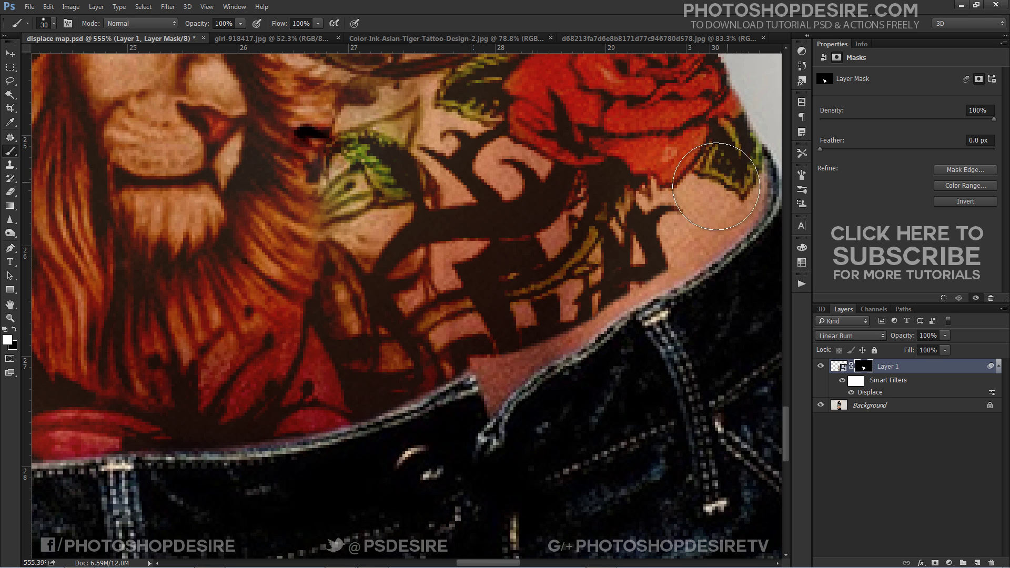
Reveal the tattoo in the narrow skin gap above the jeans' fly, reducing the brush to 9 and 3
scroll(636, 221, down, 1)
scroll(637, 220, up, 1)
mouse_move(642, 214)
mouse_down()
mouse_move(503, 318)
mouse_move(483, 305)
mouse_move(477, 329)
mouse_up()
key(bracketleft)
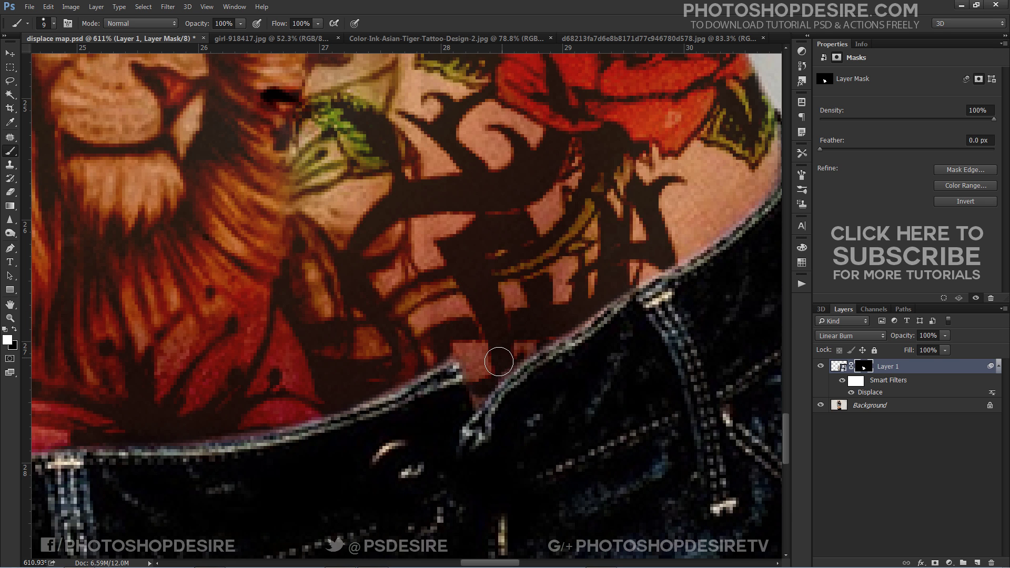
scroll(475, 390, up, 7)
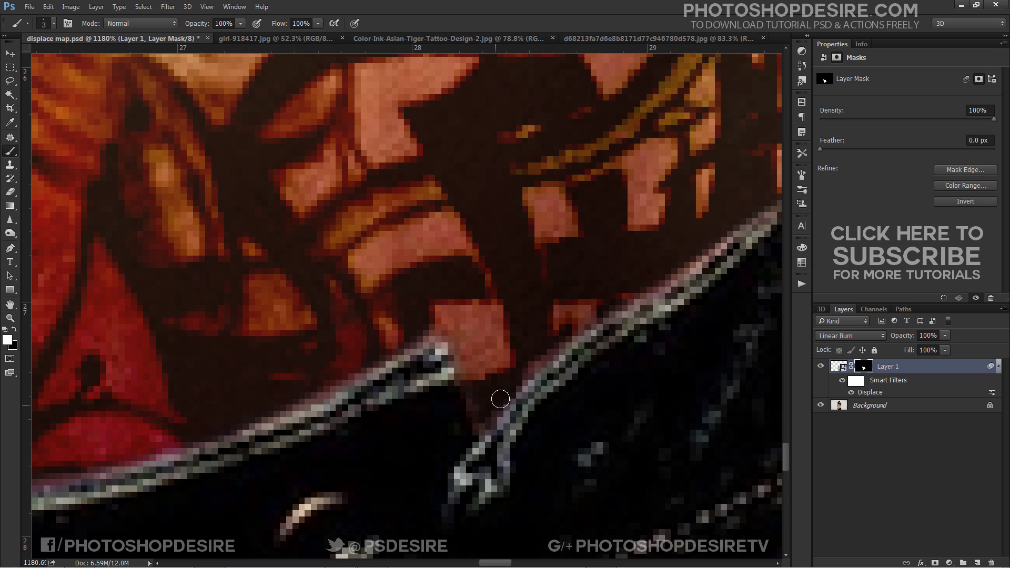
Check the masked tattoo at the hip and on the whole figure, hiding and reshowing the Background layer
scroll(486, 371, down, 10)
scroll(187, 310, up, 6)
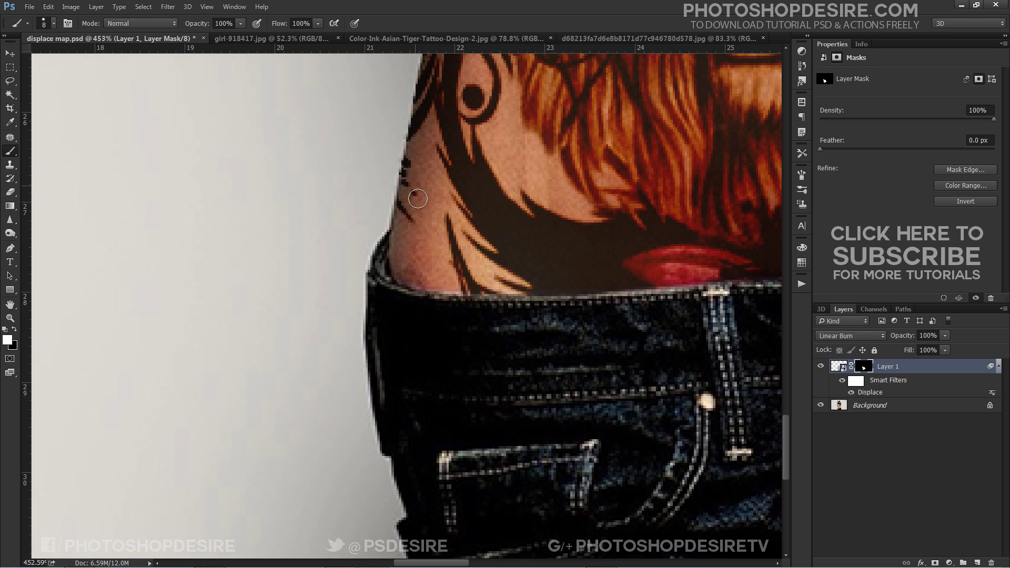
scroll(491, 212, down, 8)
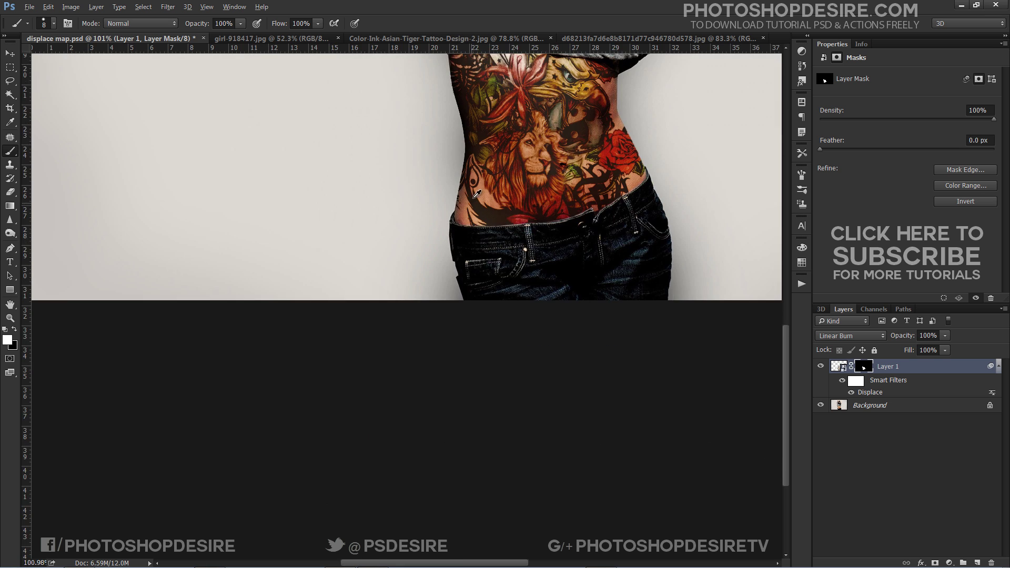
scroll(376, 415, up, 2)
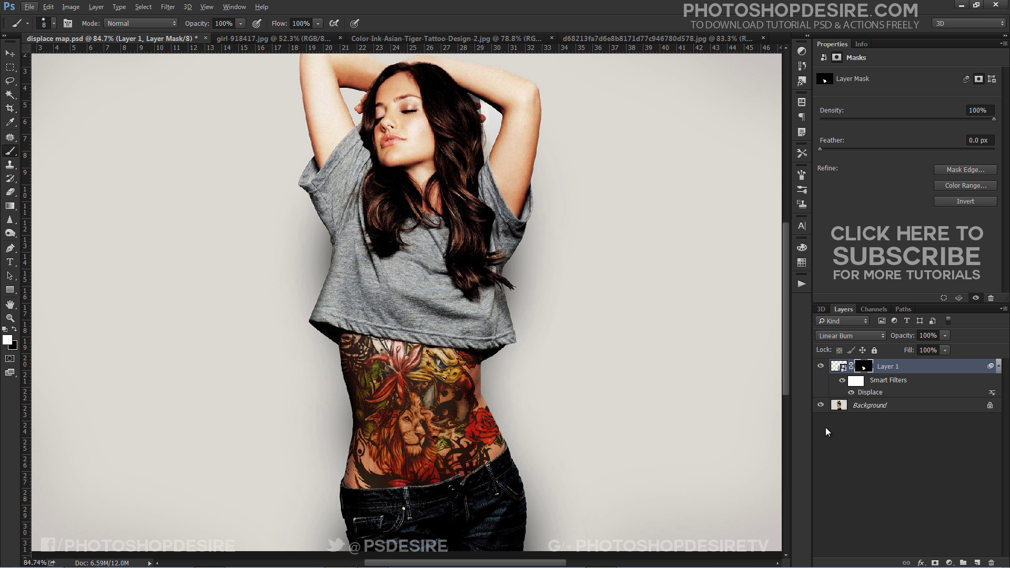
alt+click(821, 405)
alt+click(821, 406)
scroll(283, 263, up, 5)
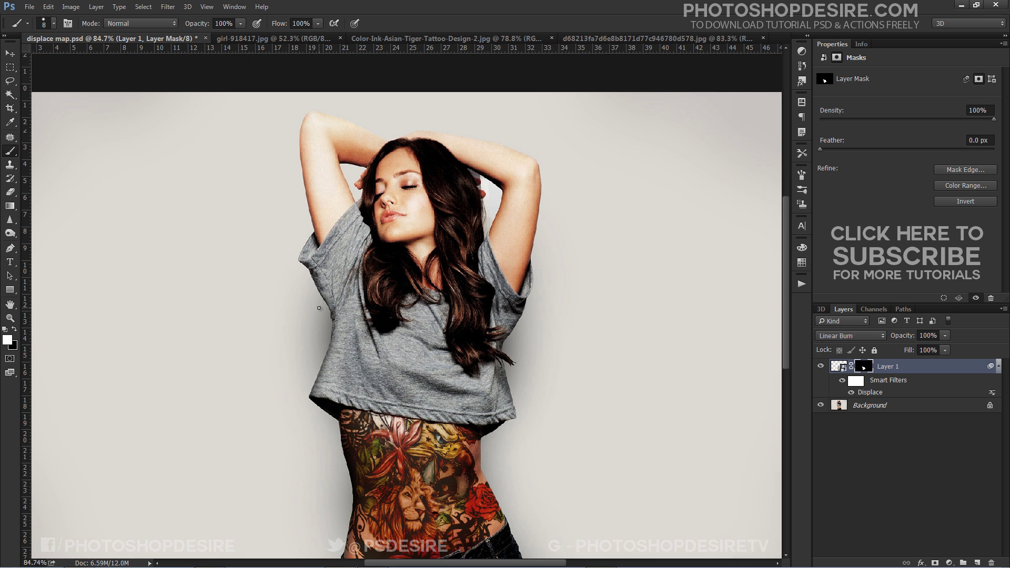
scroll(306, 312, down, 4)
Copy the Color-Ink-Asian-Tiger-Tattoo-Design-2 artwork into displace map.psd and place it beside the woman
click(10, 54)
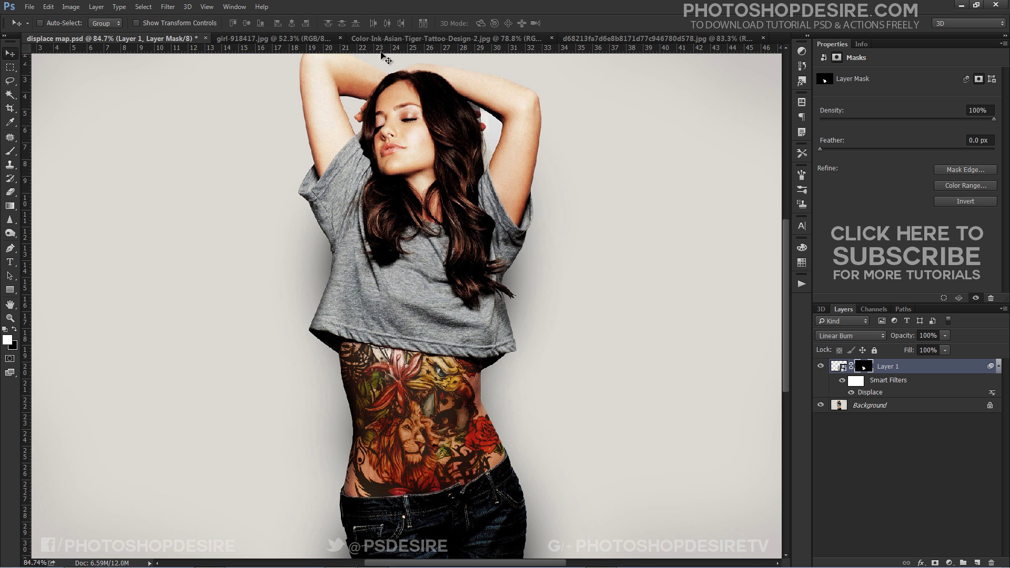
click(380, 38)
drag(382, 171, 274, 142)
scroll(279, 211, up, 1)
drag(283, 274, 158, 304)
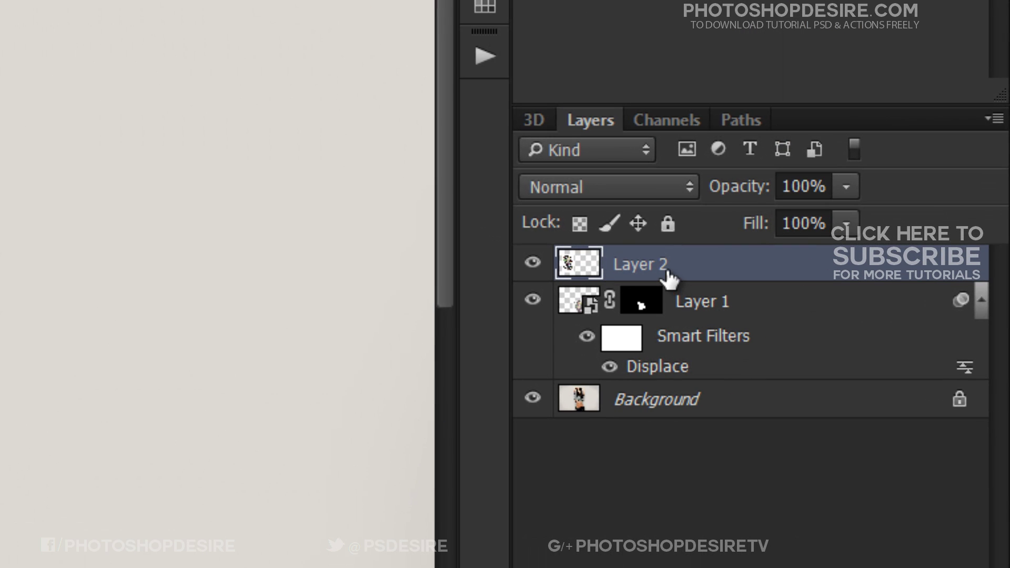
Rename Layer 2 as Tattoo Hand 1 and Layer 1 as Belly Tattoo
double_click(667, 267)
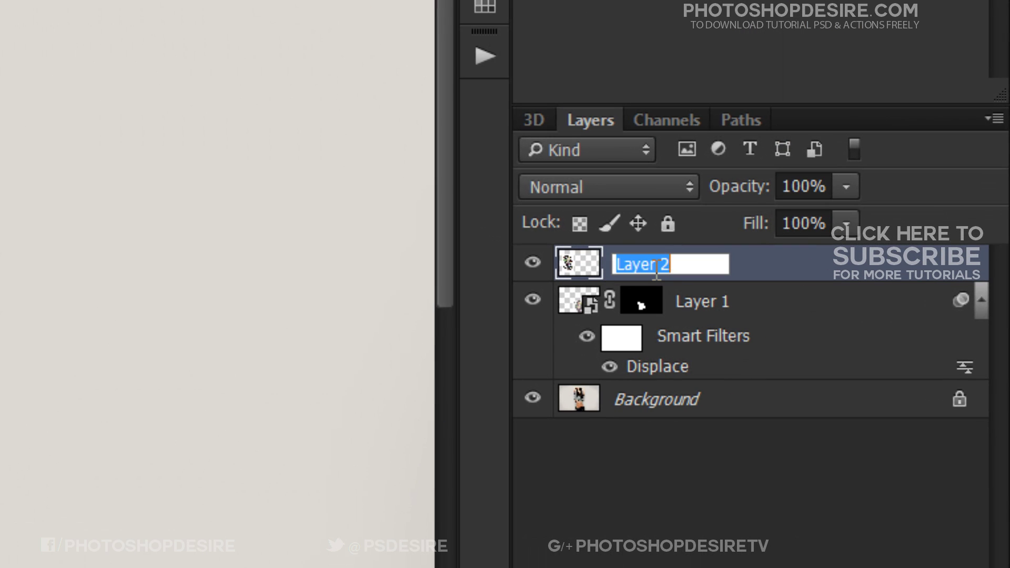
text(Tattoo Hand)
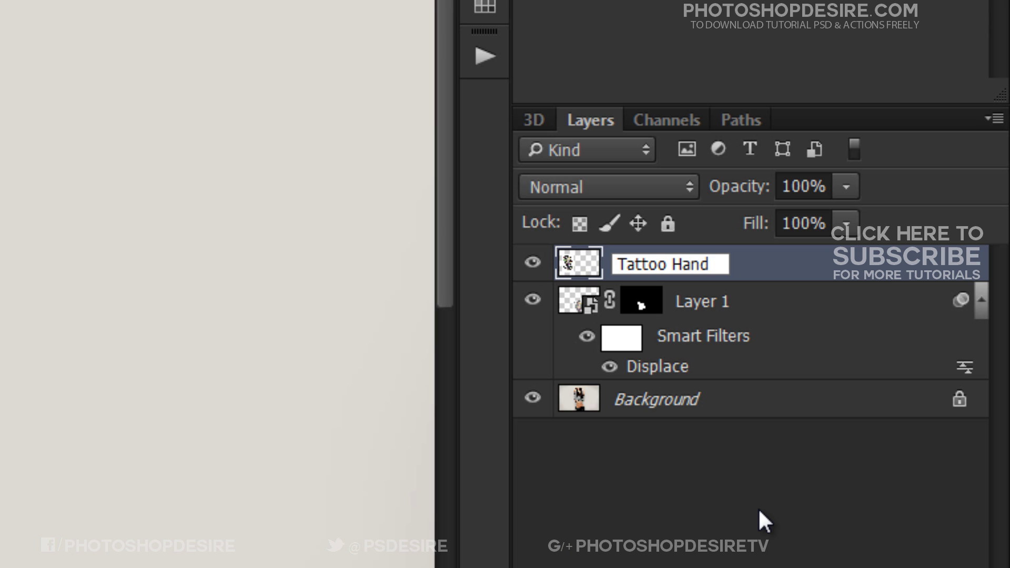
click(777, 480)
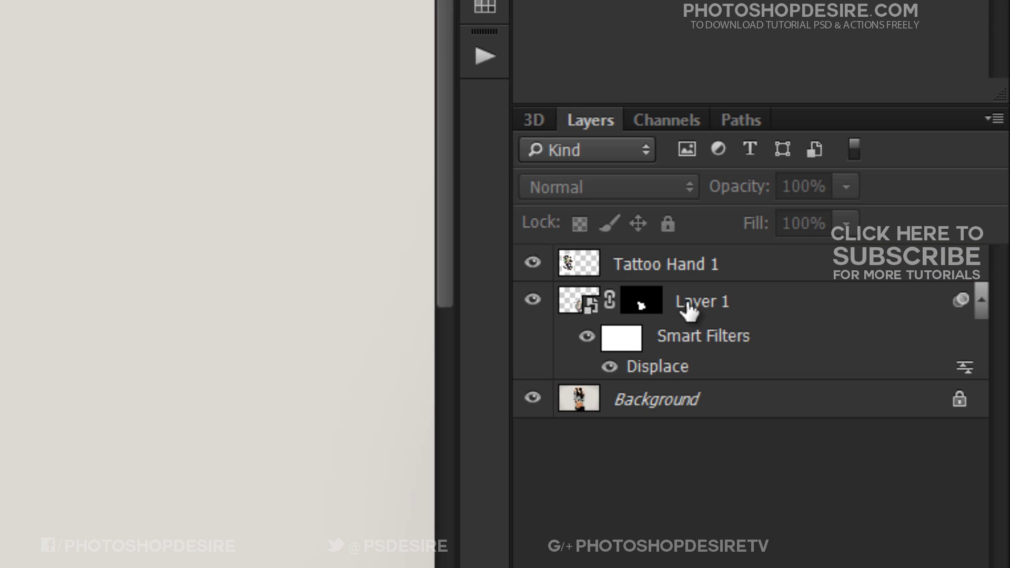
double_click(694, 302)
text(Belly Tattoo)
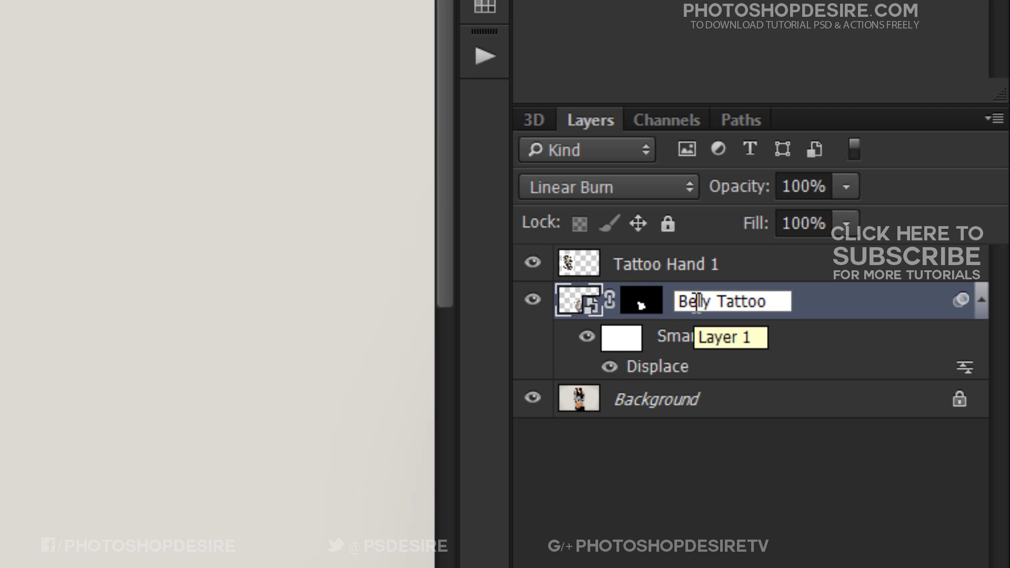
click(852, 507)
Move the Tattoo Hand 1 layer over the woman's arm and torso and set its blend mode to Linear Burn
click(254, 320)
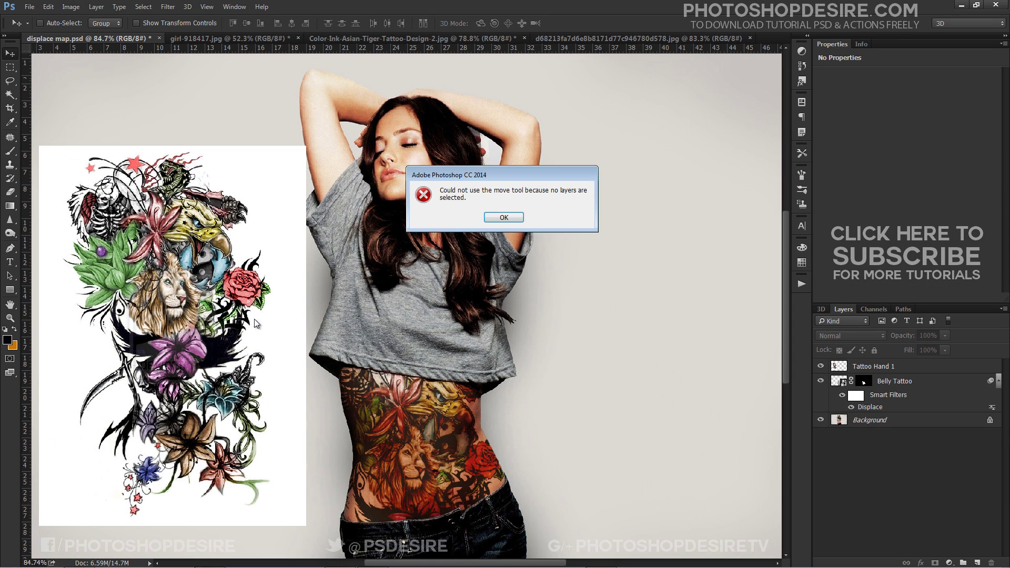
click(500, 217)
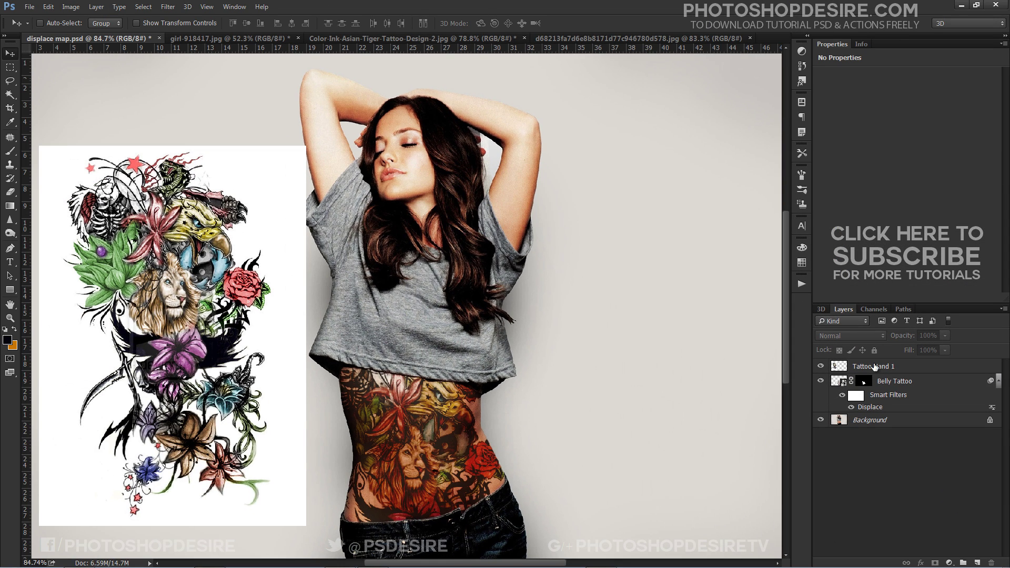
click(873, 366)
drag(318, 258, 452, 280)
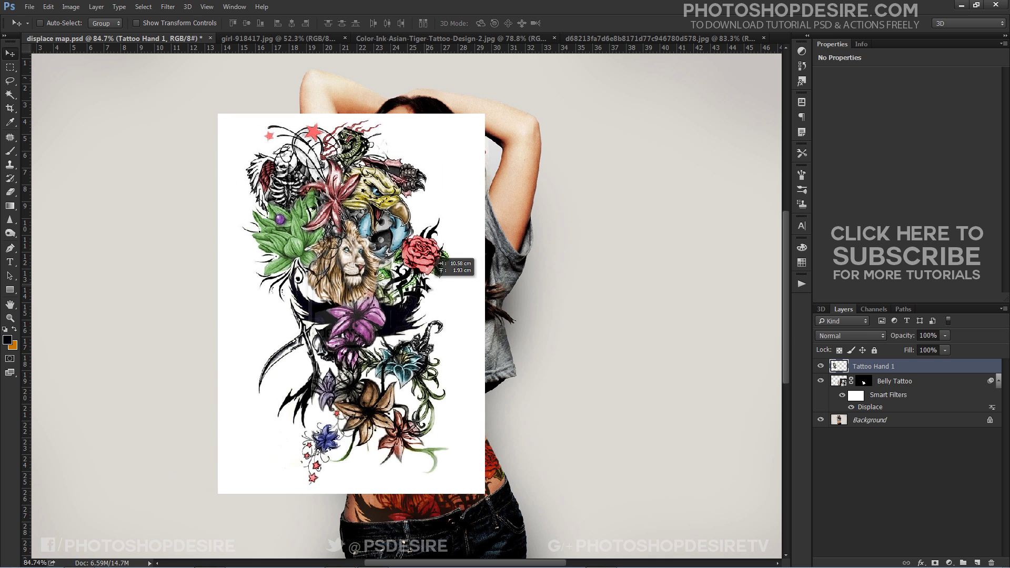
click(867, 337)
click(833, 128)
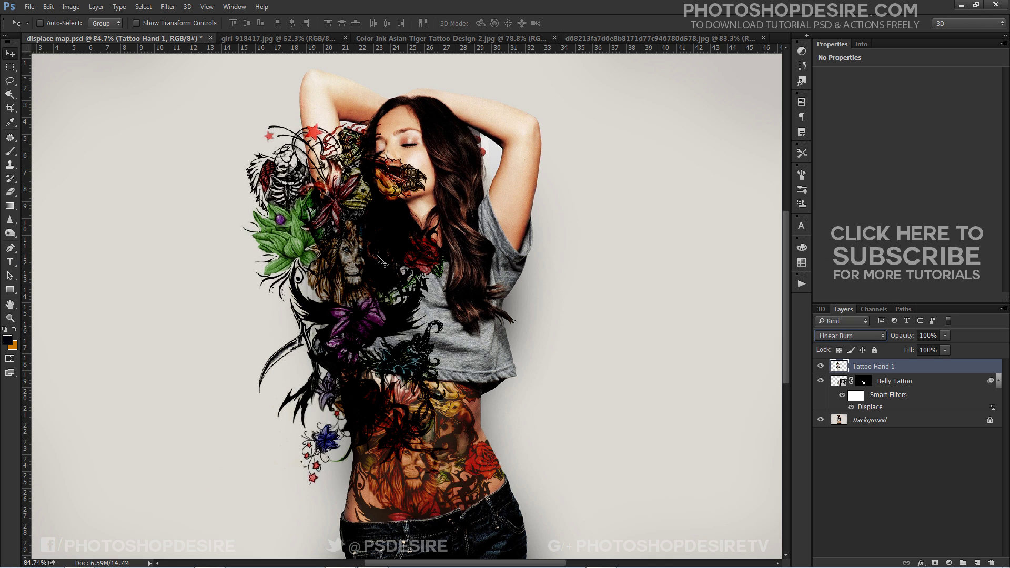
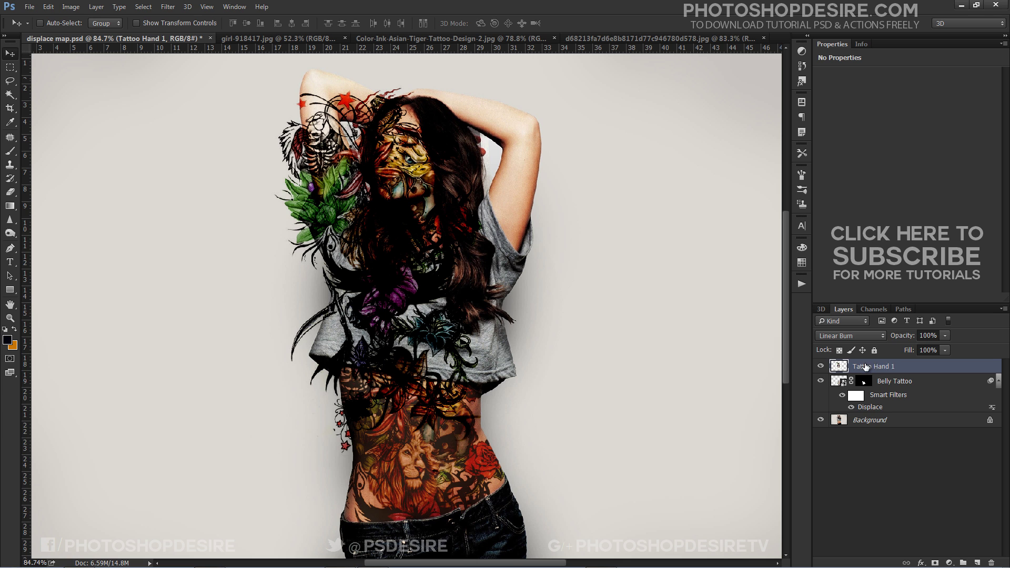
Convert Tattoo Hand 1 to a smart object, apply Displace at scale 10 by 10 using the displace map file, and compare it on and off
right_click(865, 366)
click(894, 258)
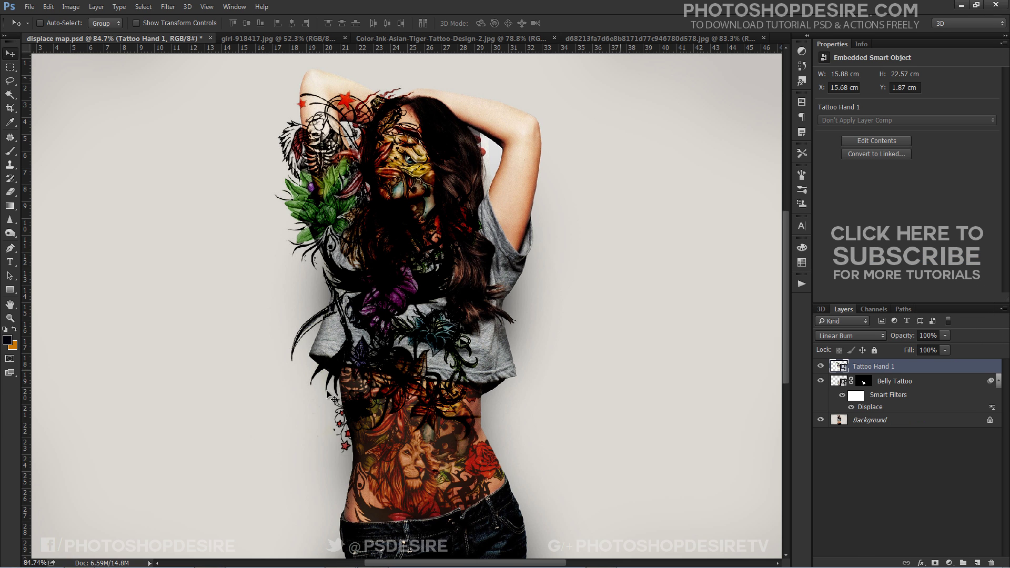
click(168, 7)
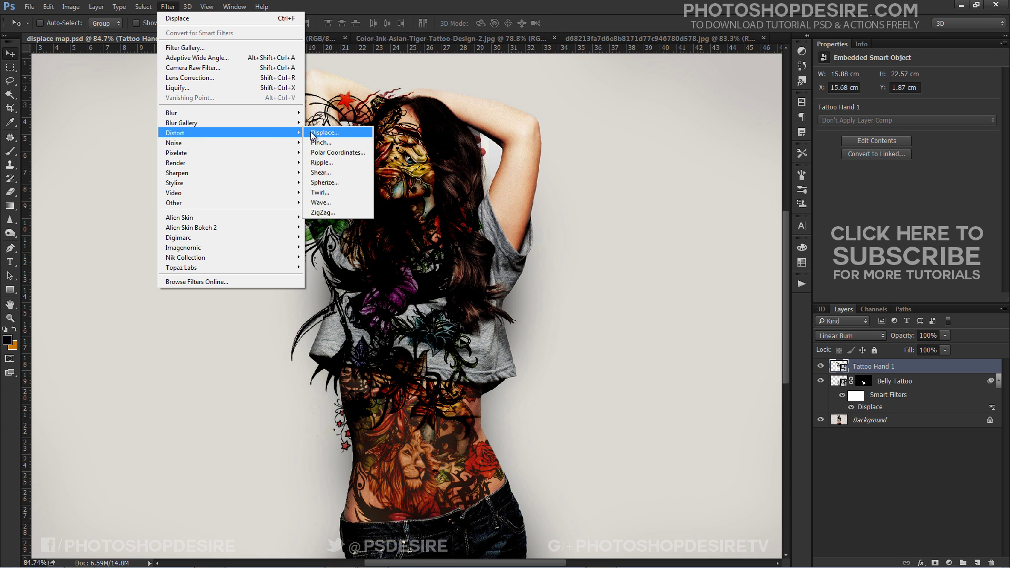
click(312, 134)
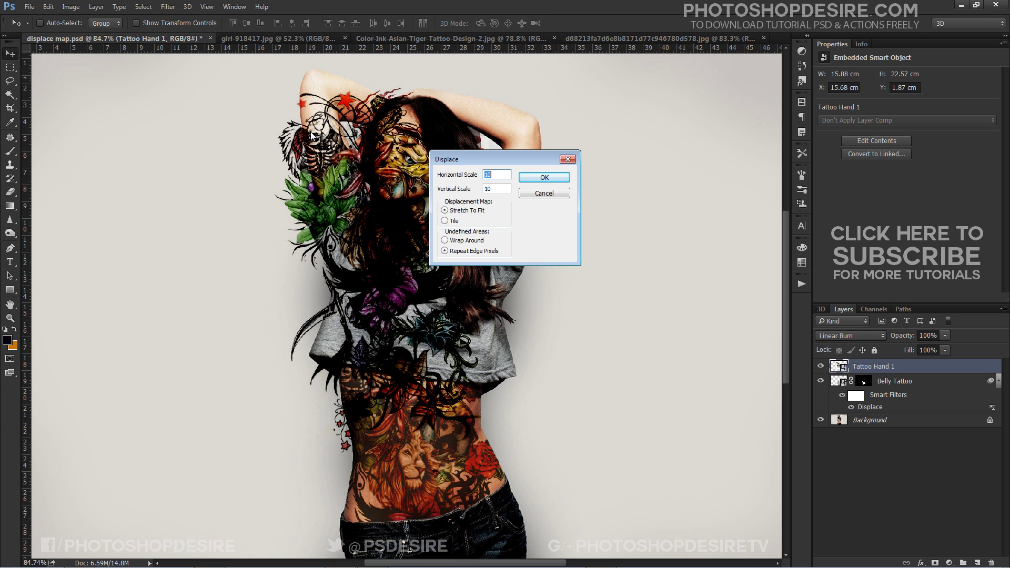
click(544, 178)
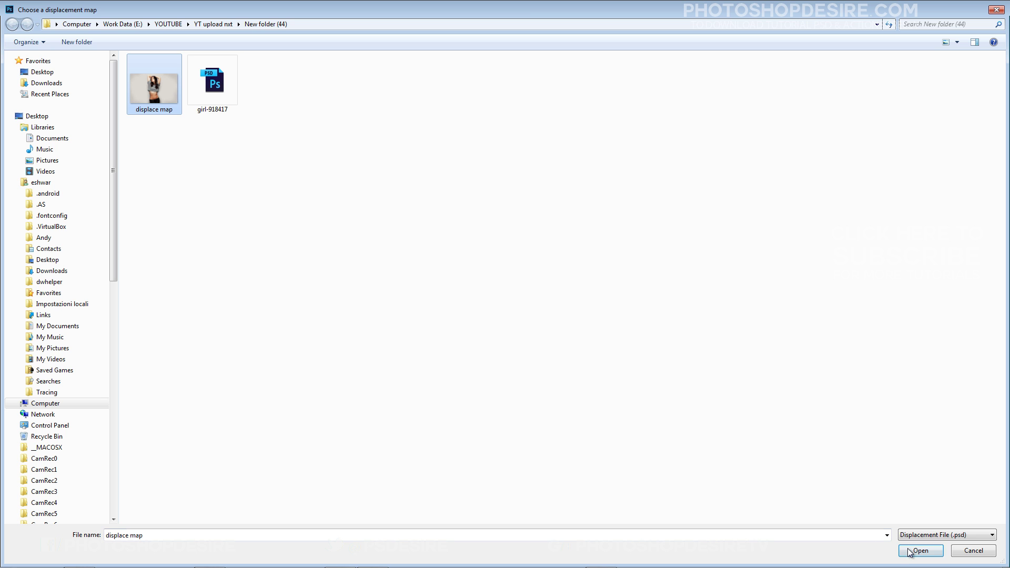
click(920, 550)
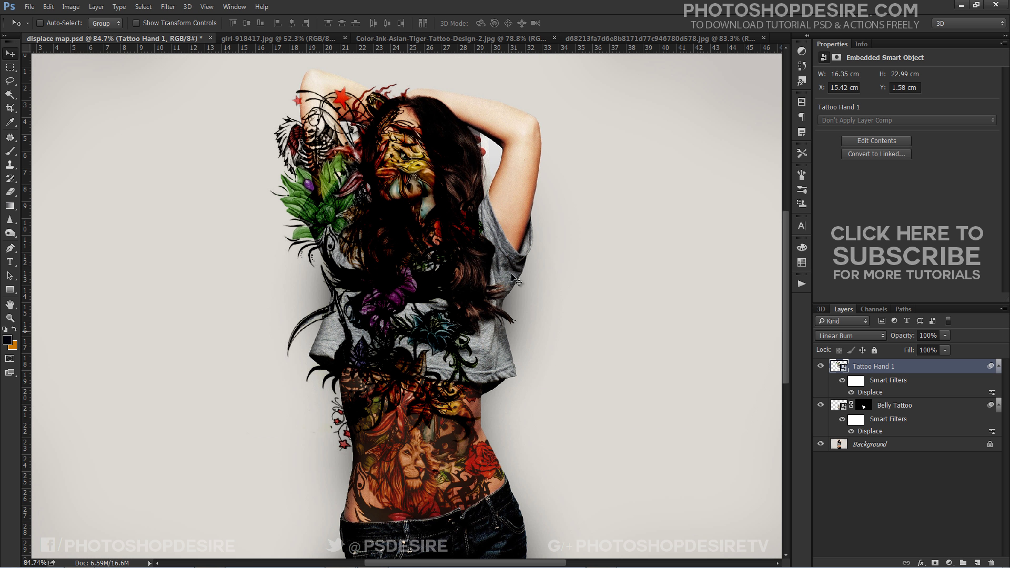
click(850, 392)
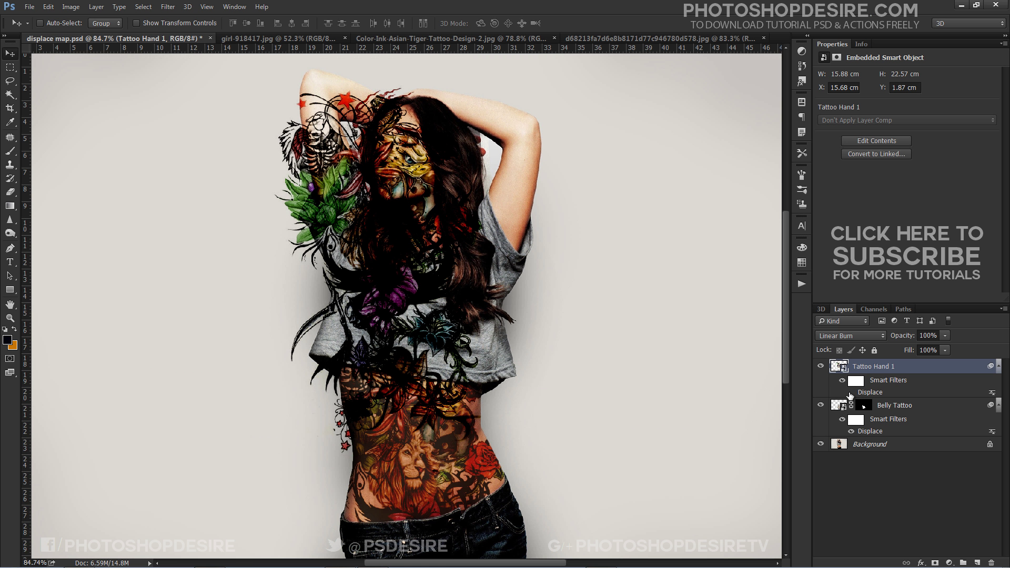
click(850, 392)
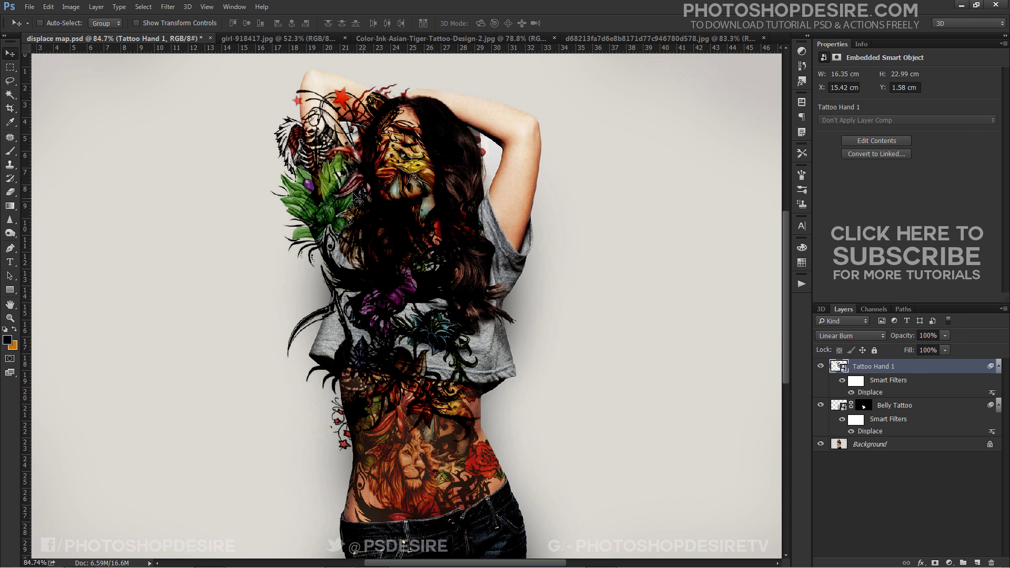
Shift the Tattoo Hand 1 artwork slightly to fit the raised arm and add a black layer mask to it
drag(325, 159, 336, 164)
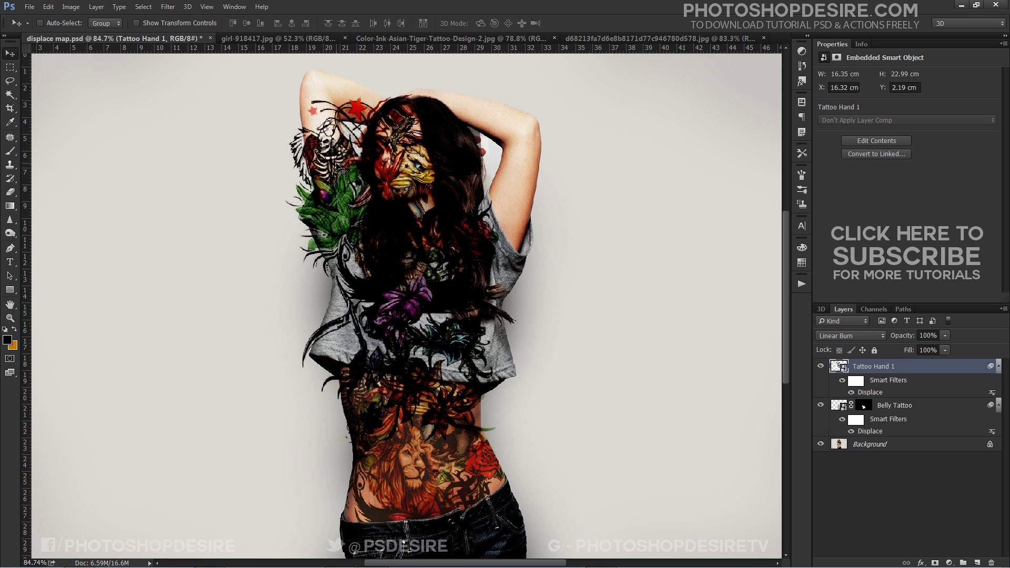
alt+click(935, 563)
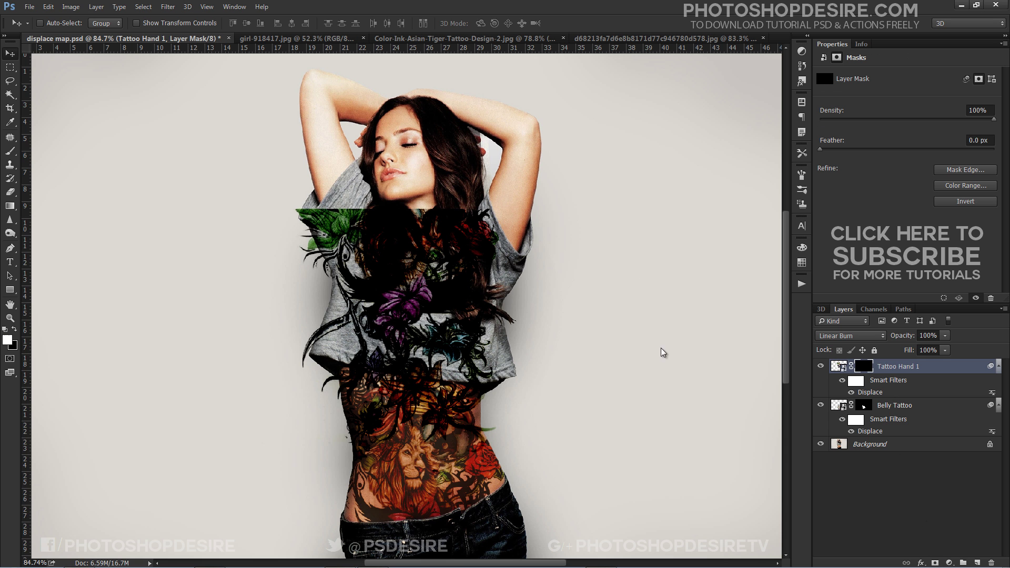
Select the plain backdrop around the woman on the Background layer using the Magic Wand at tolerance 12
scroll(284, 109, up, 10)
scroll(538, 210, up, 1)
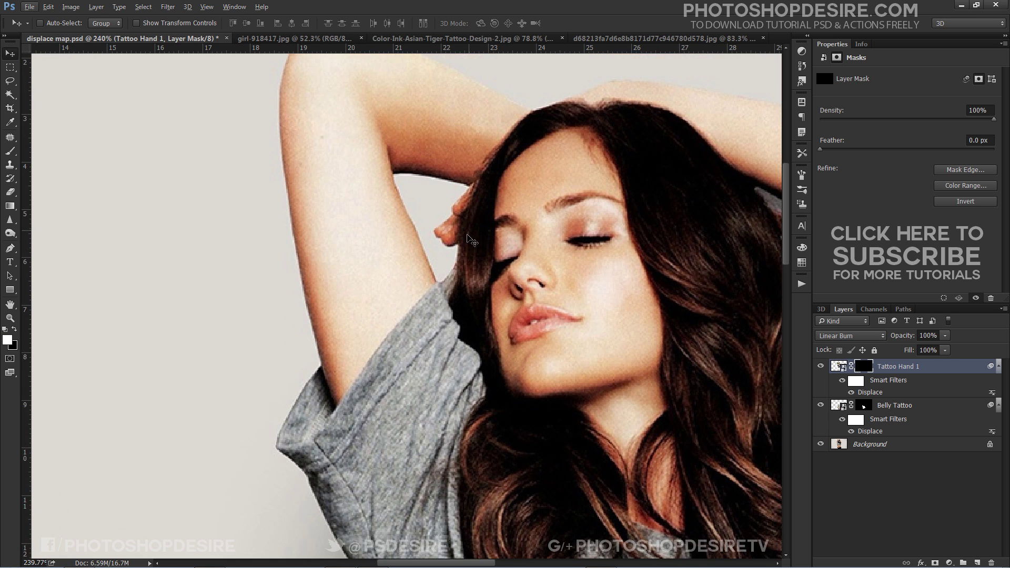
click(874, 444)
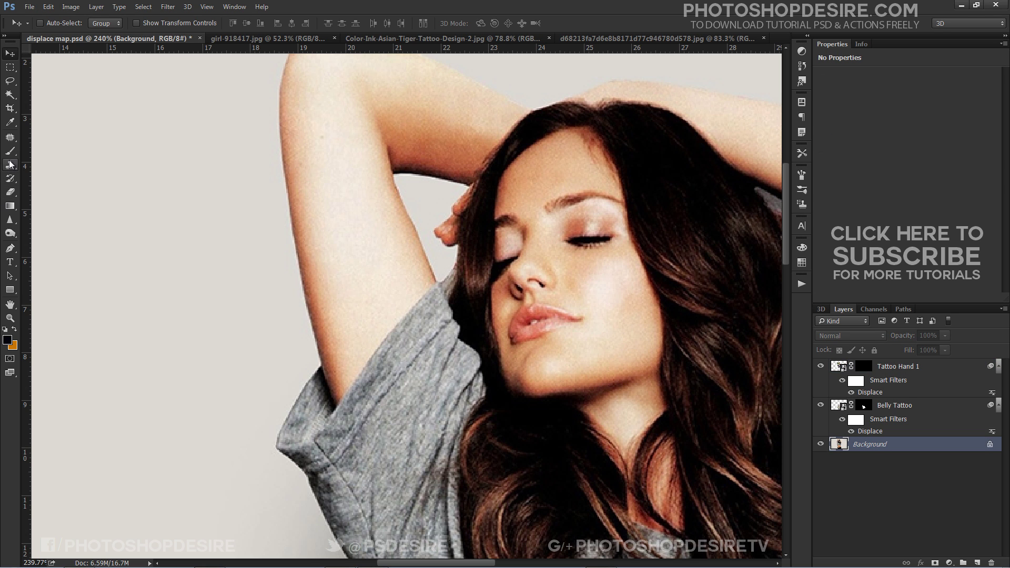
click(10, 95)
click(268, 205)
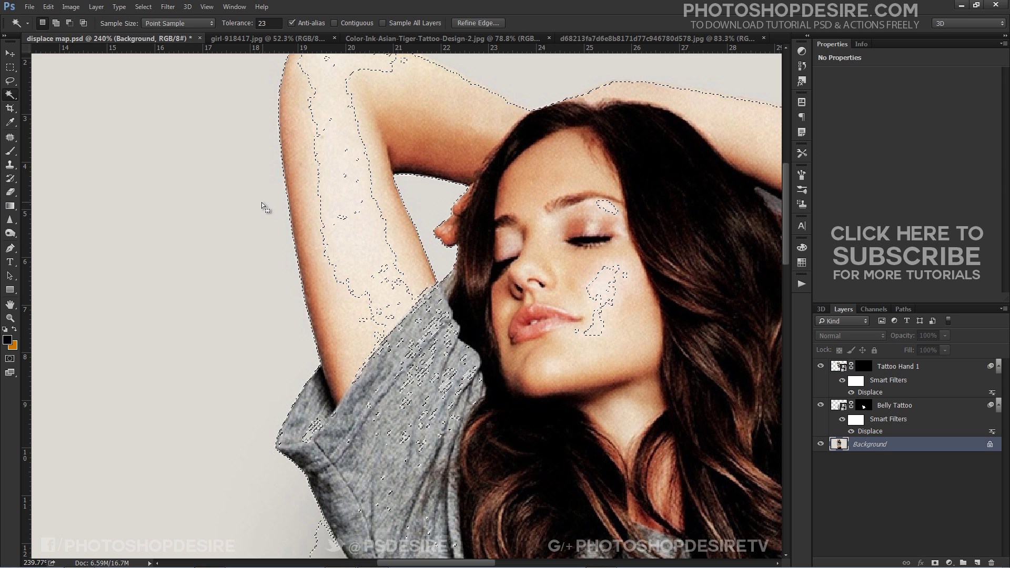
scroll(273, 173, up, 1)
key(ctrl+d)
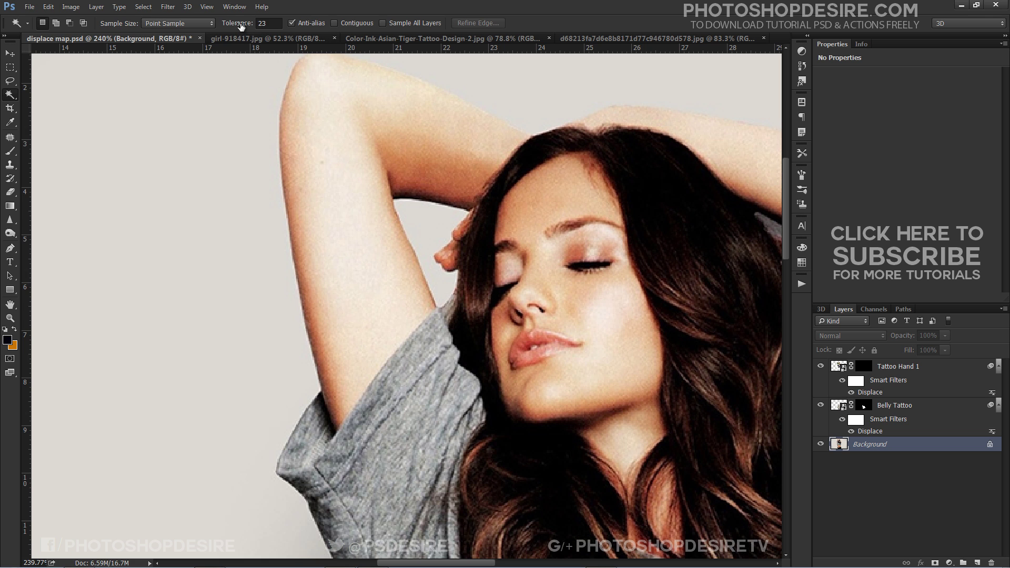
click(247, 263)
Invert the selection and paint white on the Tattoo Hand 1 mask to reveal the tattoo on the upper arm
click(863, 366)
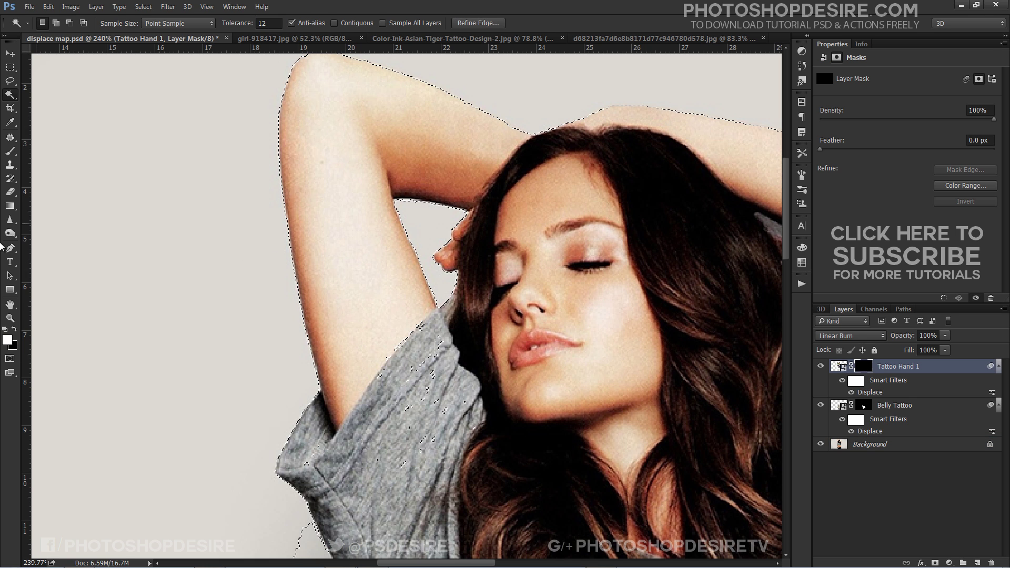
click(10, 151)
click(21, 151)
click(143, 7)
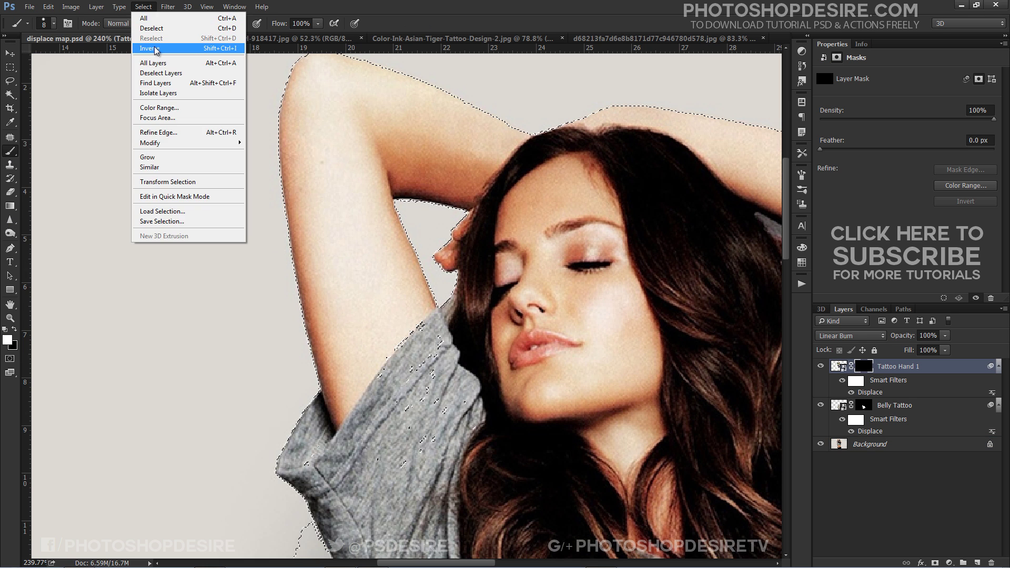
click(153, 49)
mouse_move(327, 168)
mouse_down()
mouse_move(336, 310)
mouse_move(312, 342)
mouse_move(303, 195)
mouse_move(318, 189)
mouse_up()
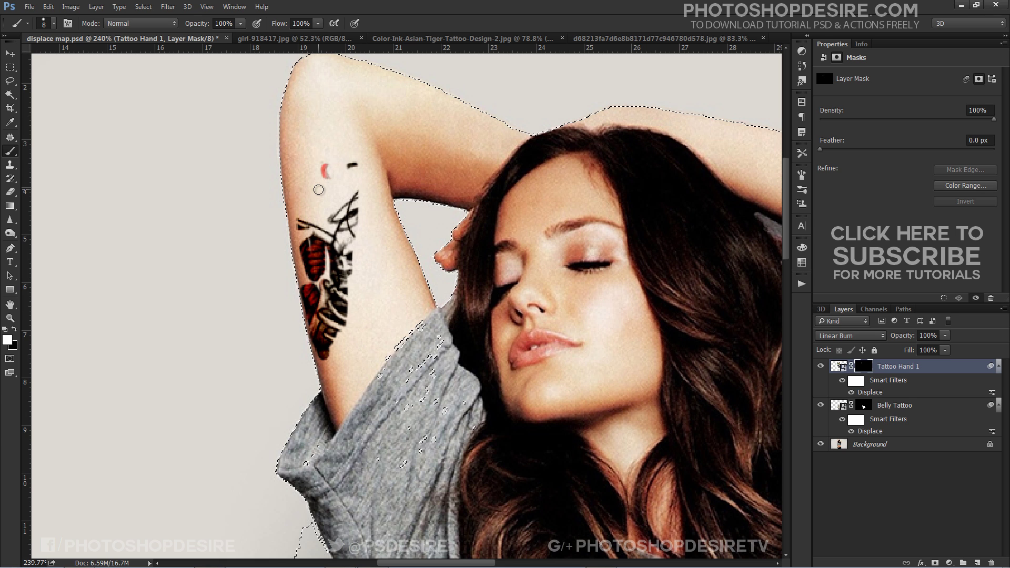
key(])
key(])
key(])
mouse_move(315, 105)
mouse_down()
mouse_move(321, 208)
mouse_move(308, 254)
mouse_move(351, 180)
mouse_move(387, 243)
mouse_move(393, 167)
mouse_move(434, 140)
mouse_move(466, 136)
mouse_move(387, 208)
mouse_move(399, 277)
mouse_move(404, 265)
mouse_move(413, 292)
mouse_move(351, 253)
mouse_move(396, 288)
mouse_move(423, 280)
mouse_move(414, 293)
mouse_move(325, 388)
mouse_move(291, 396)
mouse_move(265, 392)
mouse_up()
Extend the revealed tattoo down the upper arm to the shirt sleeve, refining the edge with a 9 px brush
scroll(406, 321, up, 3)
scroll(268, 392, up, 3)
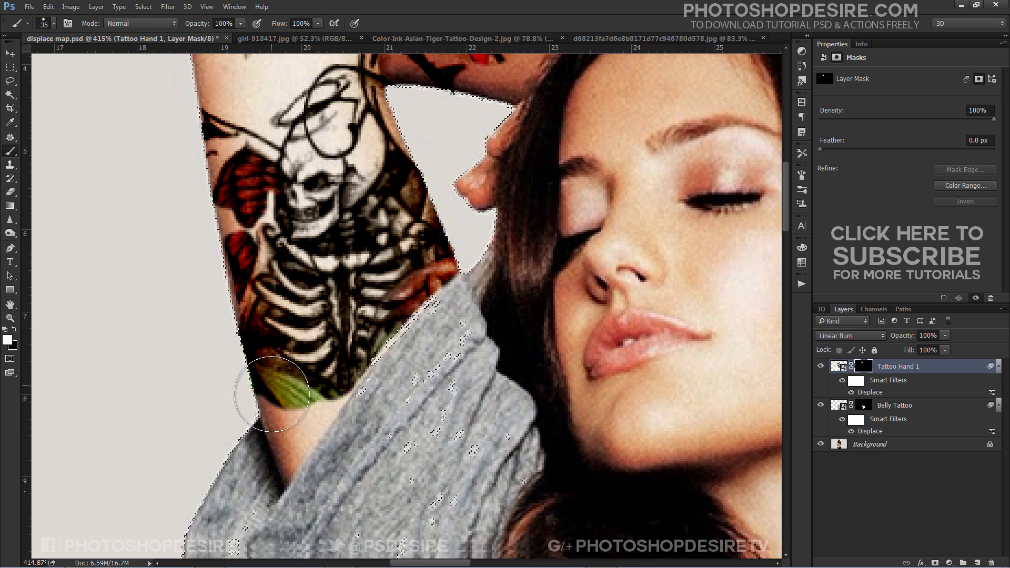
mouse_move(339, 337)
mouse_down()
mouse_move(303, 375)
mouse_move(301, 408)
mouse_move(267, 375)
mouse_move(287, 458)
mouse_move(332, 364)
mouse_move(352, 362)
mouse_move(302, 435)
mouse_up()
scroll(298, 385, down, 2)
scroll(298, 386, up, 2)
key(bracketleft)
key(bracketleft)
key(bracketleft)
key(bracketleft)
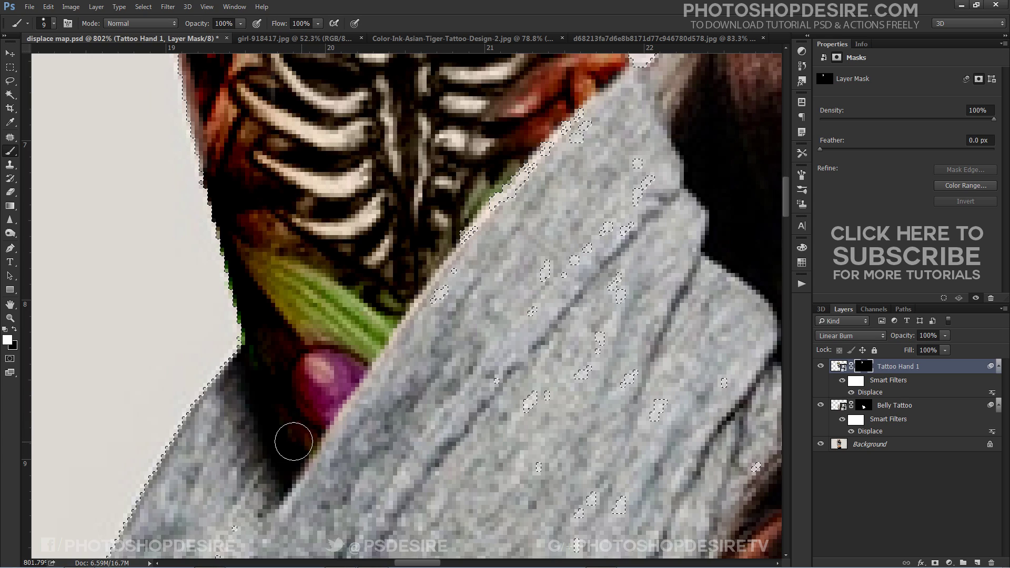
Reveal the red star and curved lines along the forearm up to the hair, and clear the selection
scroll(301, 321, down, 8)
scroll(467, 119, up, 7)
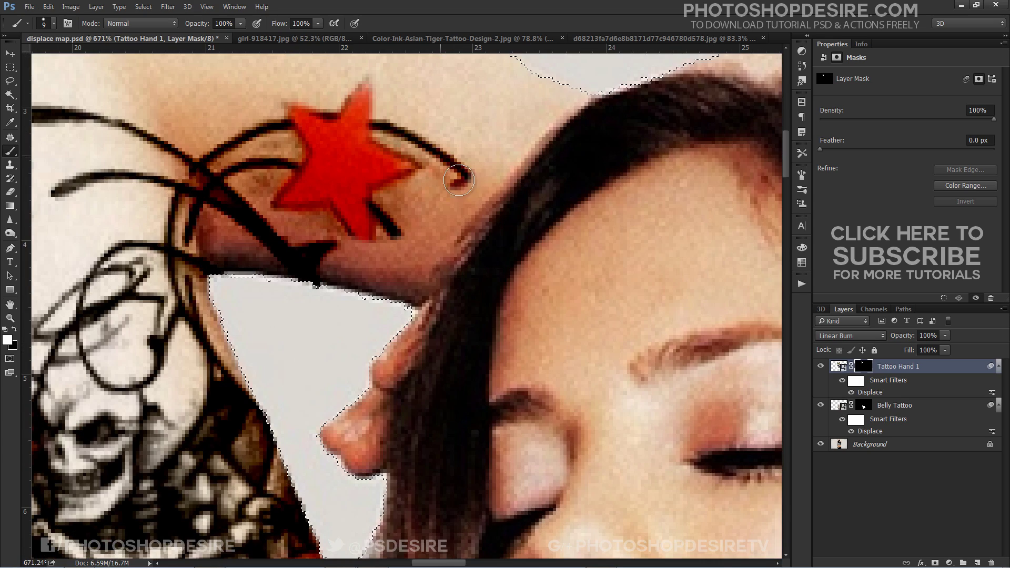
mouse_move(458, 180)
mouse_down()
mouse_move(480, 184)
mouse_move(414, 285)
mouse_move(366, 278)
mouse_move(324, 263)
mouse_move(357, 254)
mouse_move(302, 136)
mouse_move(500, 153)
mouse_move(558, 92)
mouse_move(524, 114)
mouse_up()
Set the Tattoo Hand 1 layer's opacity to 80% and deselect the layer
key(ctrl+0)
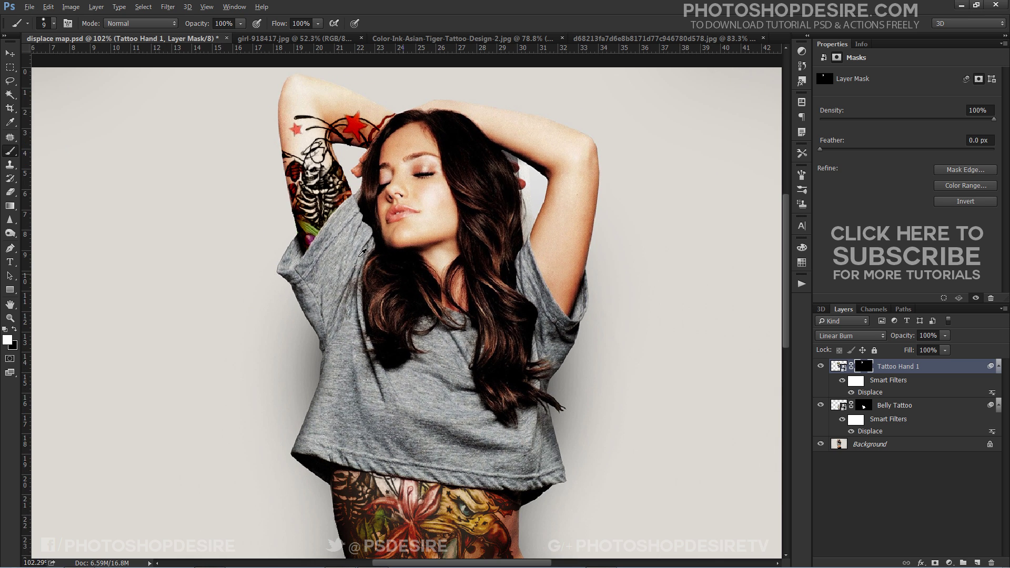
key(ctrl+minus)
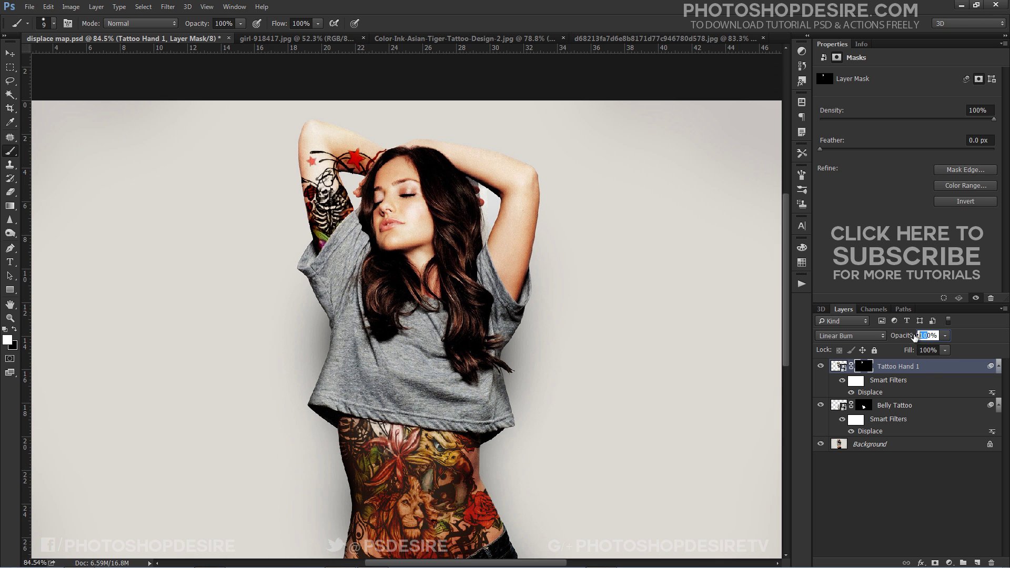
text(80)
click(885, 489)
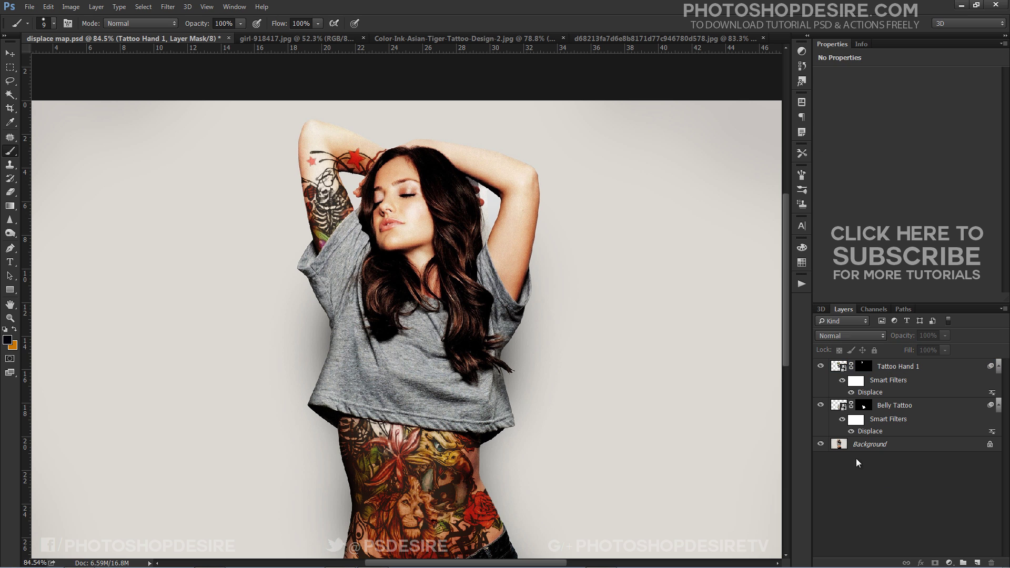
Hide and reshow the Background layer, and review the arm and belly tattoos on the whole figure
alt+click(820, 443)
alt+click(821, 444)
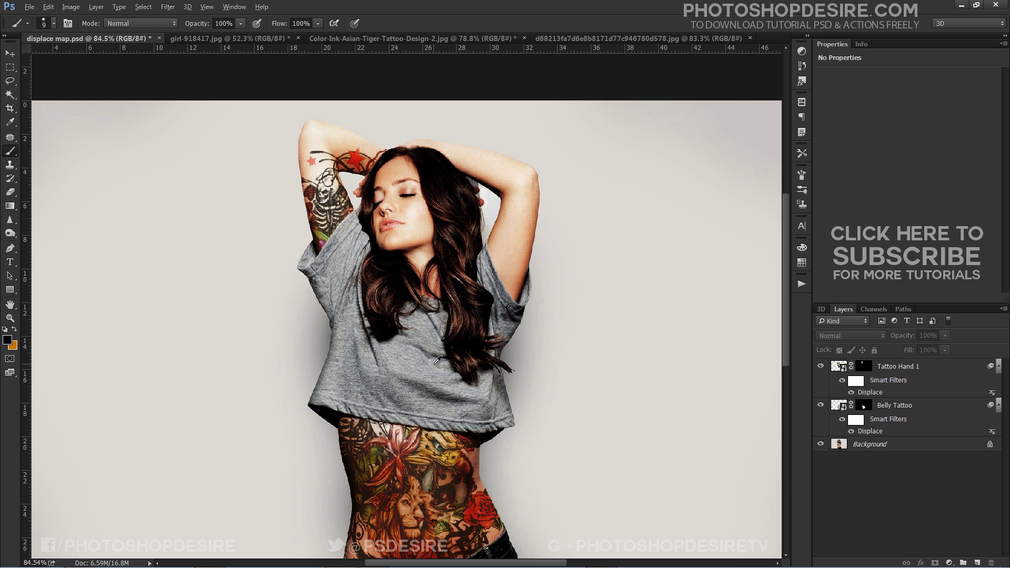
click(11, 54)
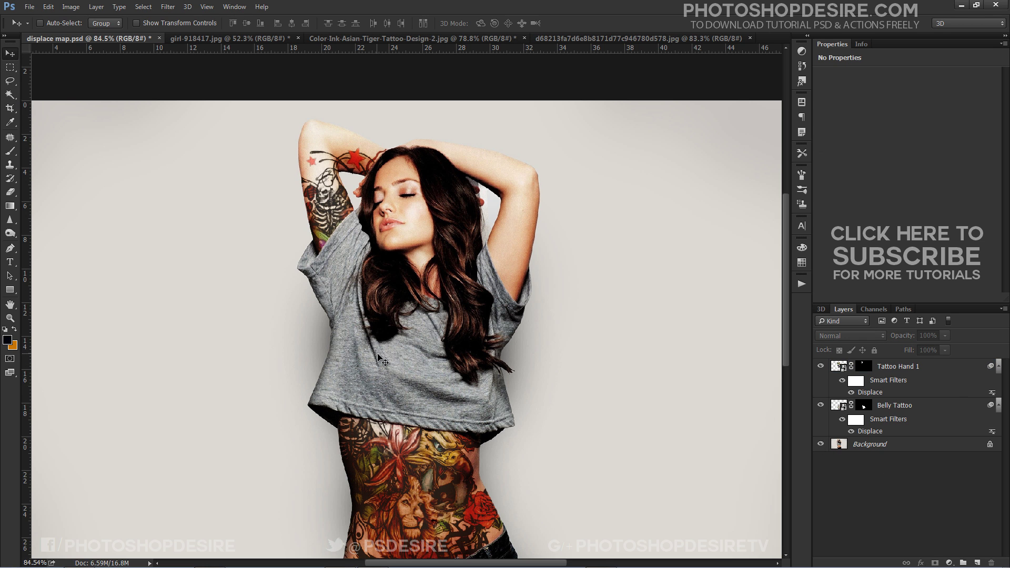
click(430, 337)
click(500, 218)
scroll(505, 237, down, 3)
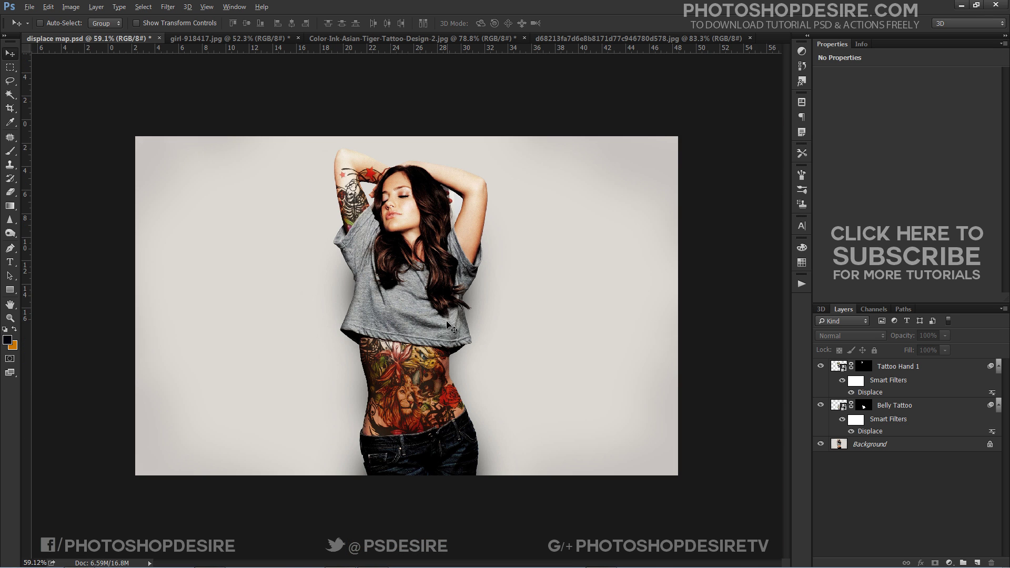
scroll(473, 273, up, 3)
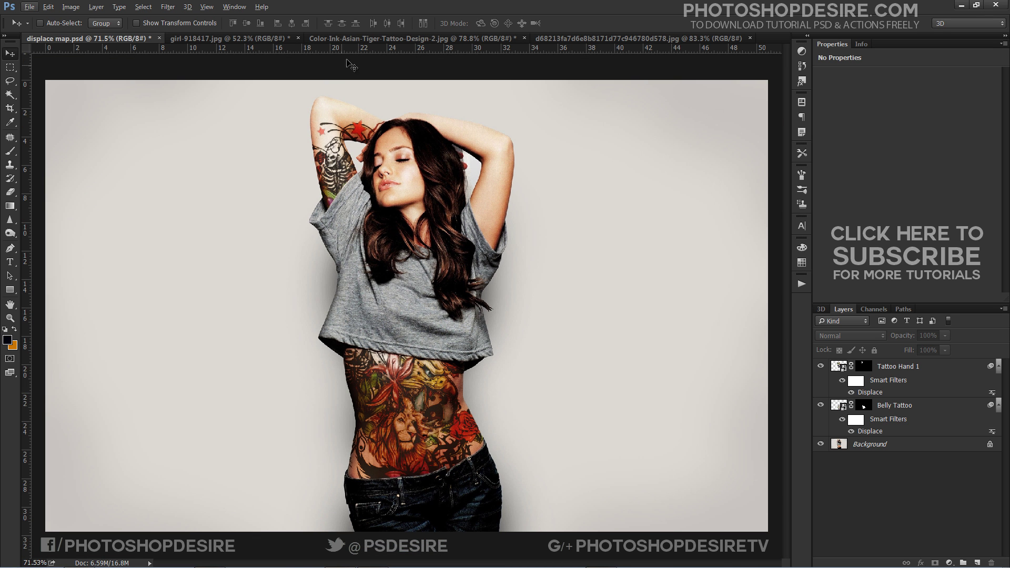
Copy the Color-Ink-Asian-Tiger-Tattoo-Design-2 artwork into displace map.psd again, placing it over the woman
click(342, 38)
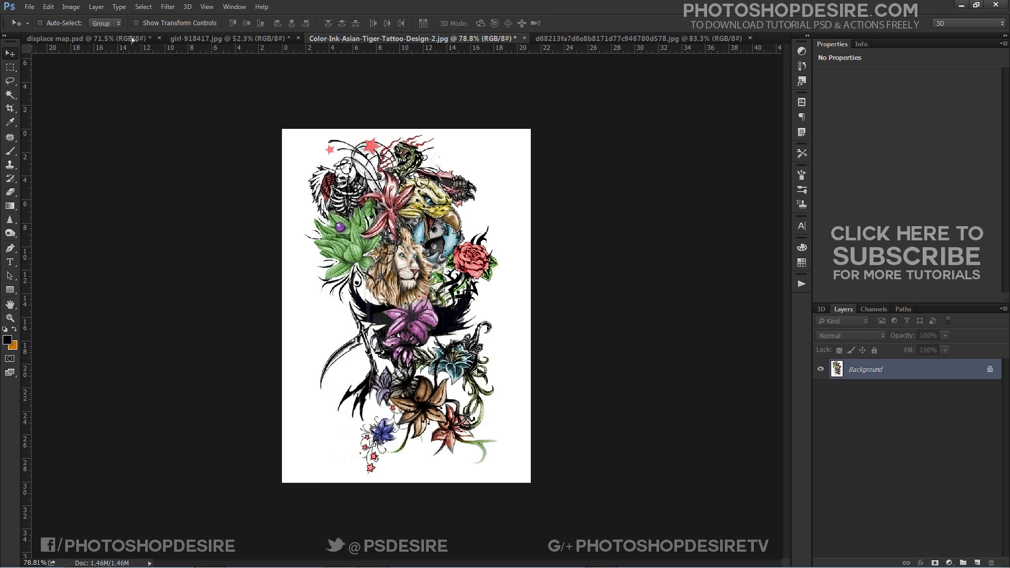
drag(132, 40, 435, 260)
scroll(450, 262, up, 3)
Convert Layer 1 to a smart object, set its blend mode to Linear Burn, and move it over the woman's untattooed arm
right_click(862, 367)
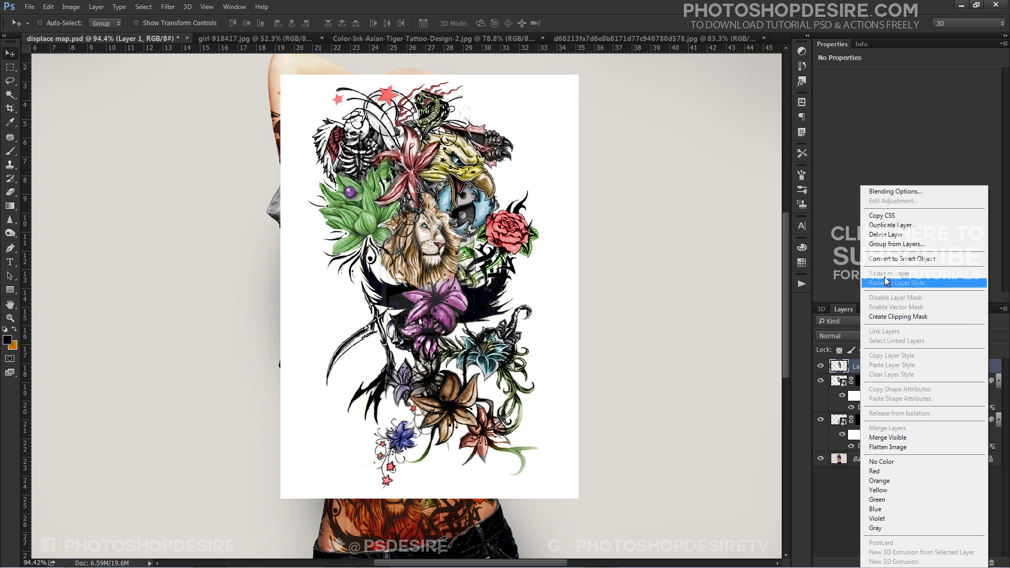
click(885, 258)
click(850, 336)
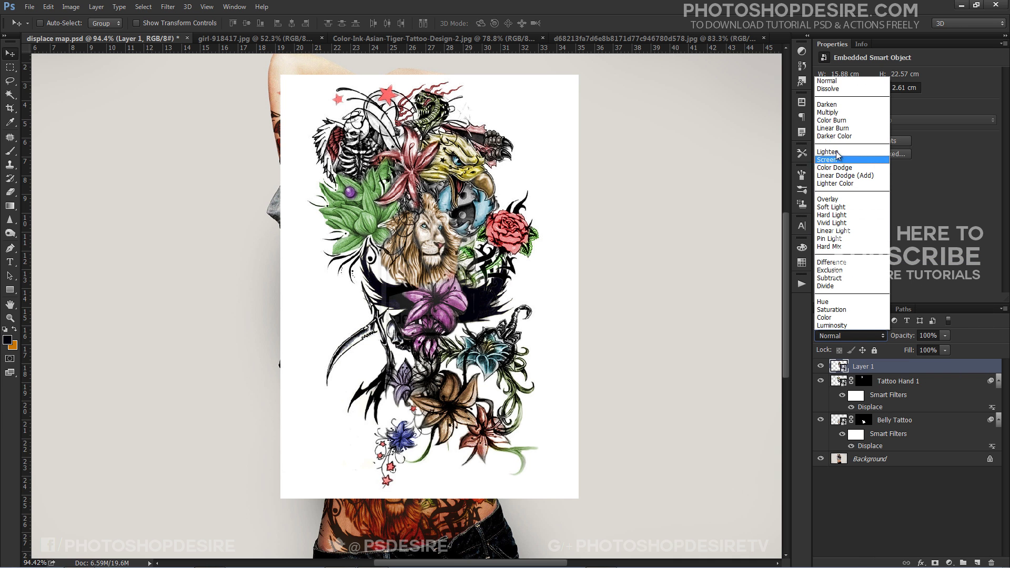
click(832, 127)
mouse_move(508, 279)
mouse_down()
mouse_move(498, 223)
mouse_move(518, 210)
mouse_move(520, 159)
mouse_move(571, 271)
mouse_move(632, 311)
mouse_move(671, 288)
mouse_move(579, 258)
mouse_move(552, 265)
mouse_move(535, 253)
mouse_move(557, 277)
mouse_up()
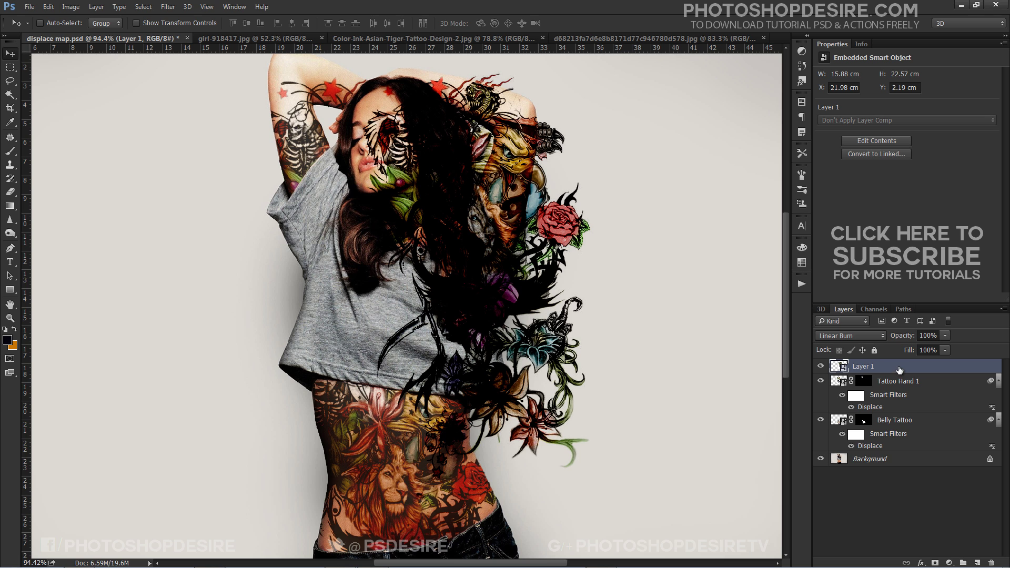
Apply Displace to Layer 1 at scale 10 by 10 using the displace map file, and compare the effect on and off
click(168, 6)
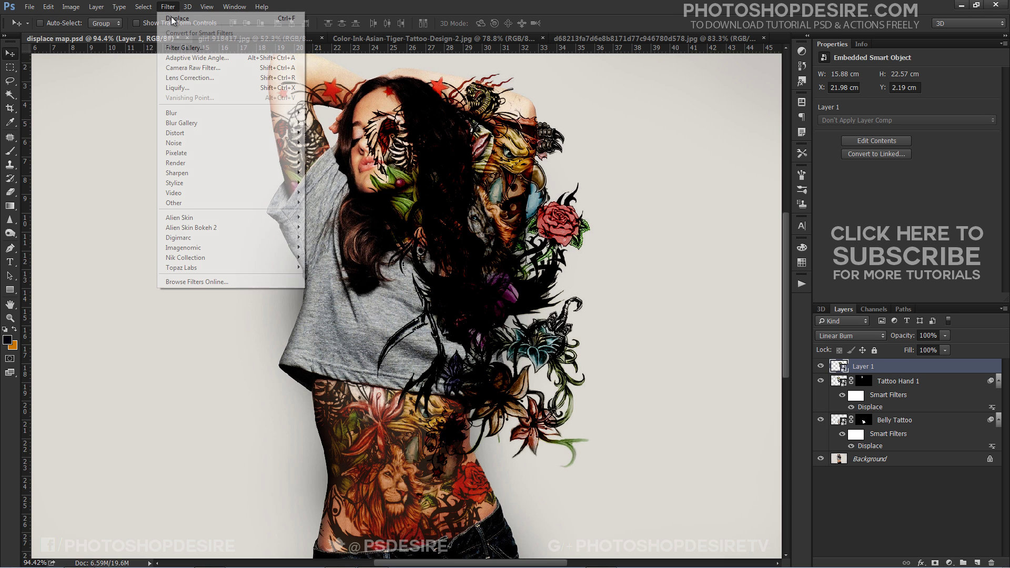
mouse_move(273, 138)
click(320, 133)
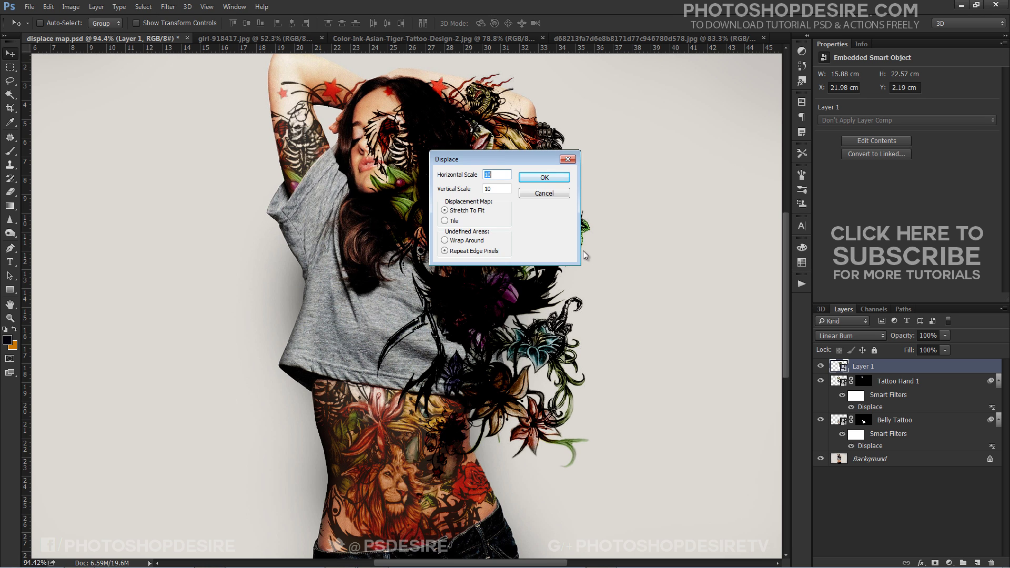
click(543, 177)
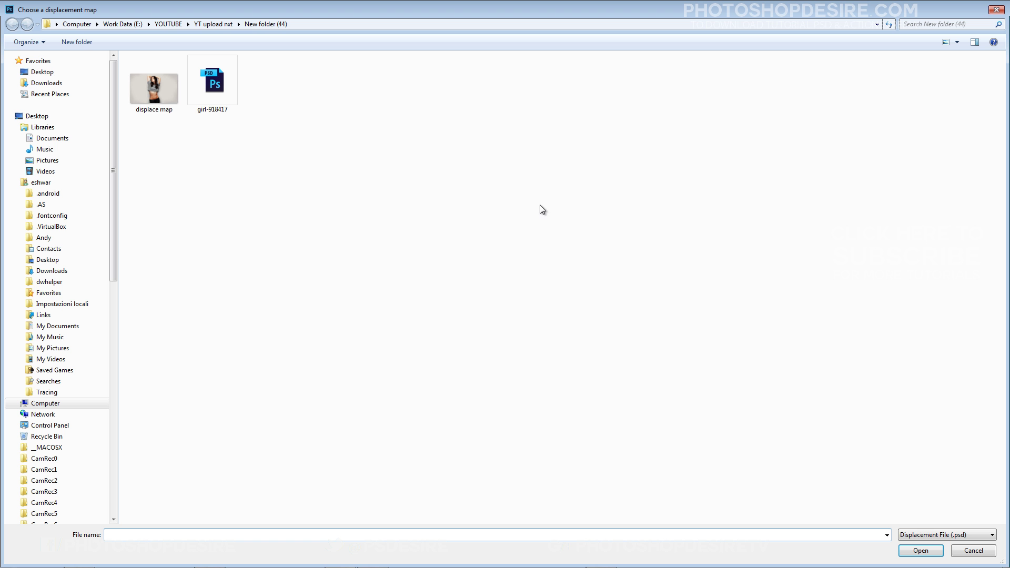
click(163, 85)
click(926, 552)
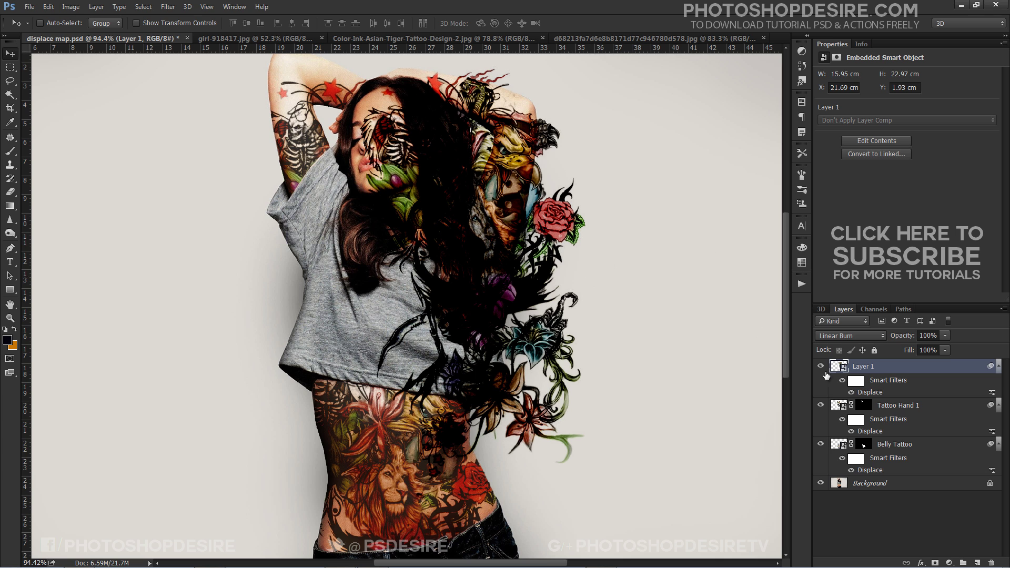
click(851, 393)
click(851, 392)
Set Layer 1's opacity to 80%
click(901, 339)
text(80)
key(Return)
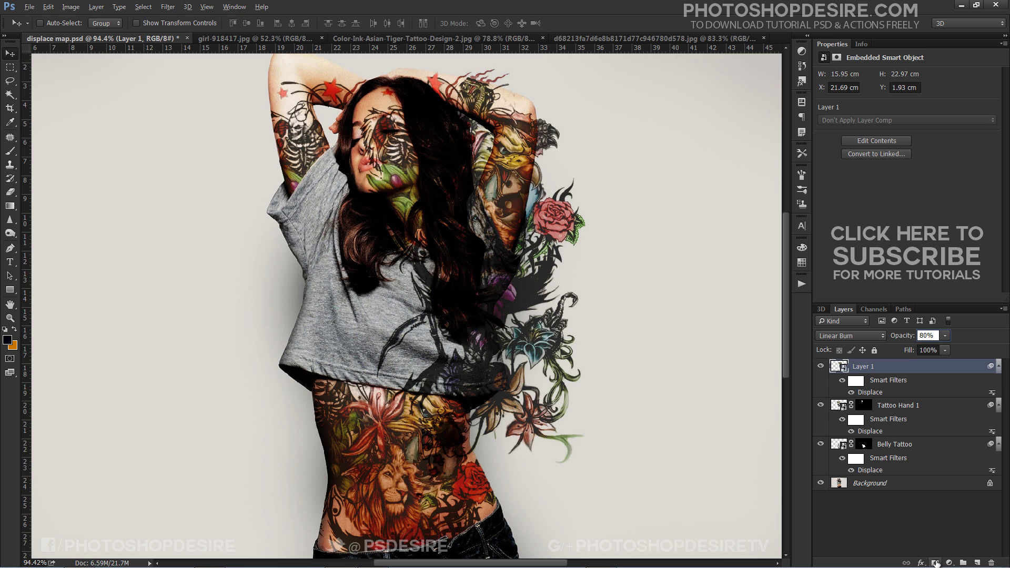
Add a black mask to Layer 1 and select the woman by inverting a Magic Wand selection of the Background's backdrop
alt+click(935, 563)
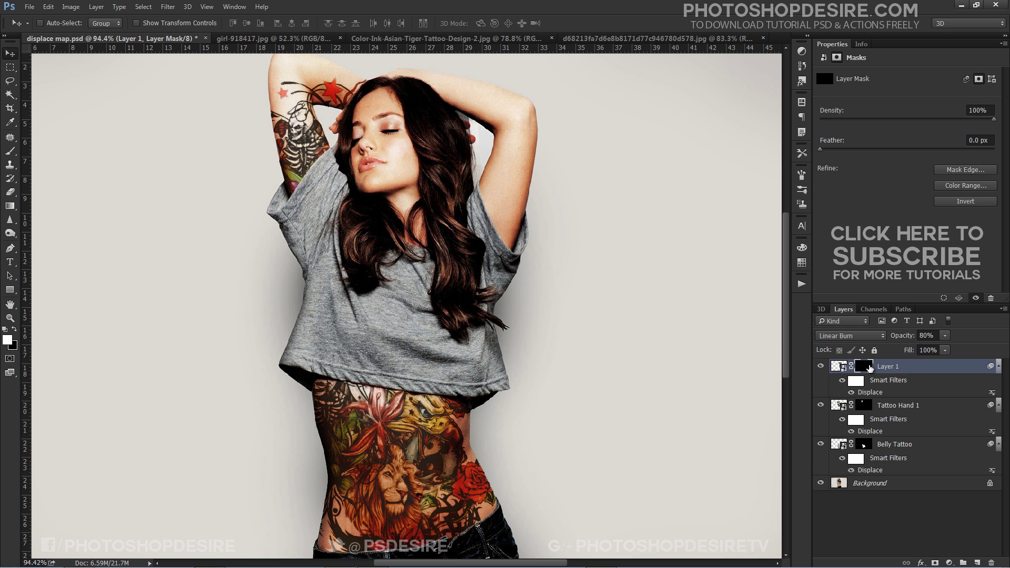
scroll(589, 151, up, 5)
scroll(487, 178, up, 3)
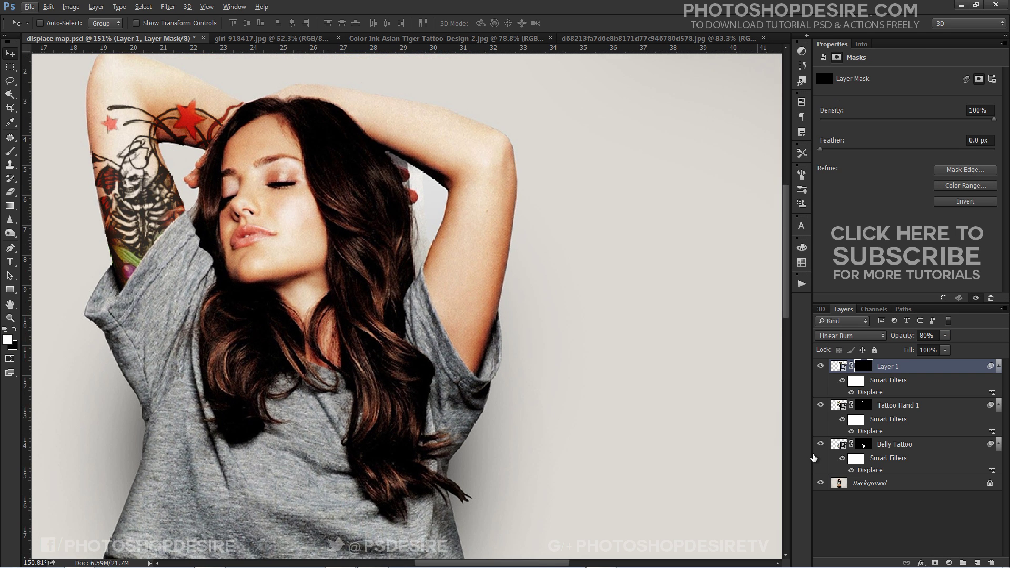
click(869, 484)
click(13, 96)
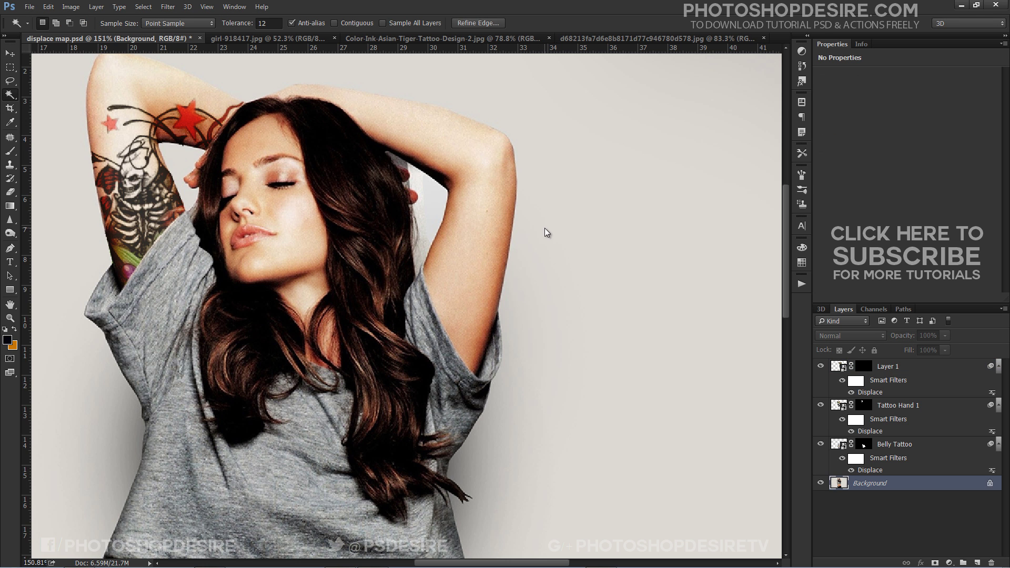
click(545, 229)
scroll(497, 232, up, 4)
click(863, 365)
key(b)
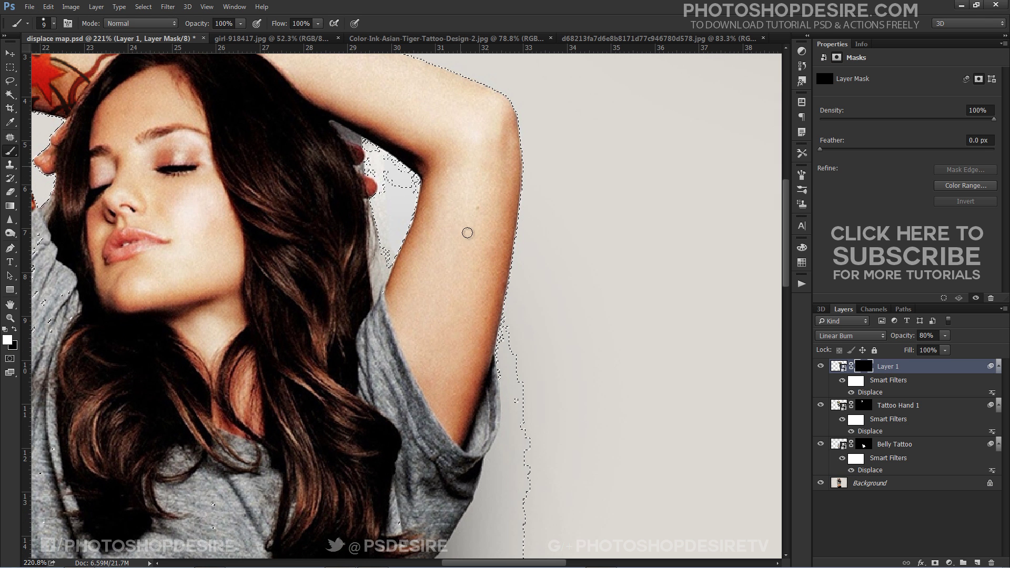
click(143, 6)
click(153, 45)
Paint white on Layer 1's mask with an enlarged brush to reveal the tattoo from the upper arm across the forearm to the hair
mouse_move(447, 169)
mouse_down()
mouse_move(442, 231)
mouse_move(424, 279)
mouse_move(513, 189)
mouse_move(488, 266)
mouse_move(516, 227)
mouse_move(495, 335)
mouse_move(455, 284)
mouse_up()
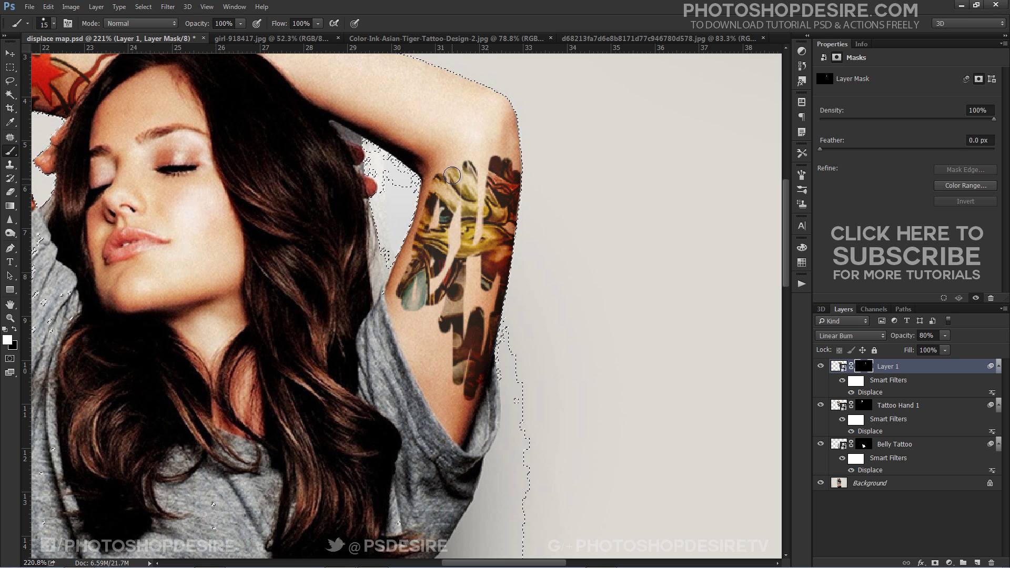
scroll(452, 175, up, 1)
key(bracketright)
key(bracketright)
key(bracketright)
key(bracketright)
key(bracketright)
mouse_move(385, 113)
mouse_down()
mouse_move(293, 72)
mouse_move(473, 133)
mouse_move(493, 208)
mouse_move(503, 194)
mouse_move(477, 208)
mouse_move(409, 316)
mouse_move(471, 272)
mouse_move(483, 246)
mouse_move(448, 139)
mouse_move(428, 103)
mouse_move(424, 152)
mouse_move(293, 75)
mouse_up()
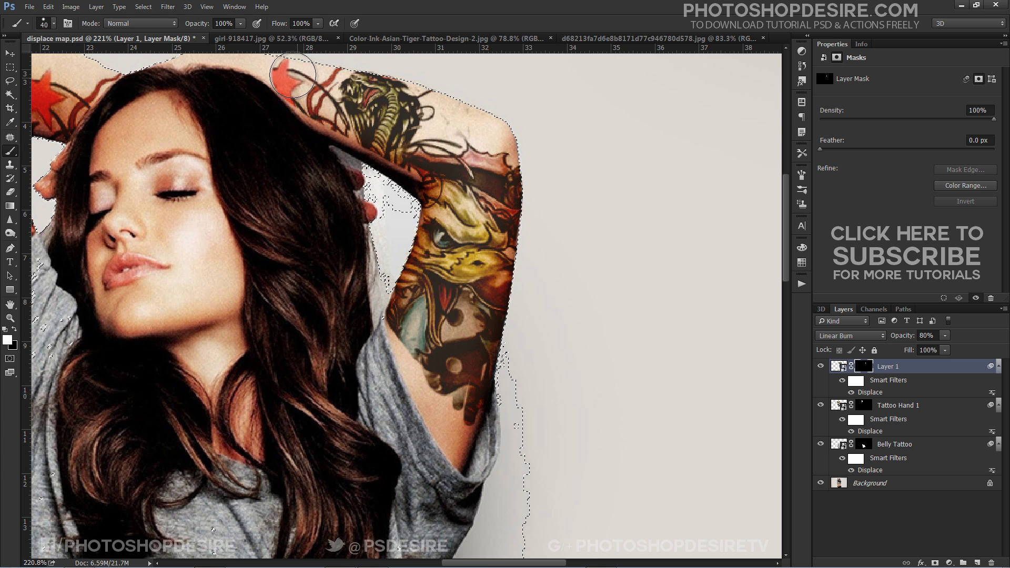
scroll(368, 118, down, 4)
scroll(347, 101, up, 7)
click(256, 72)
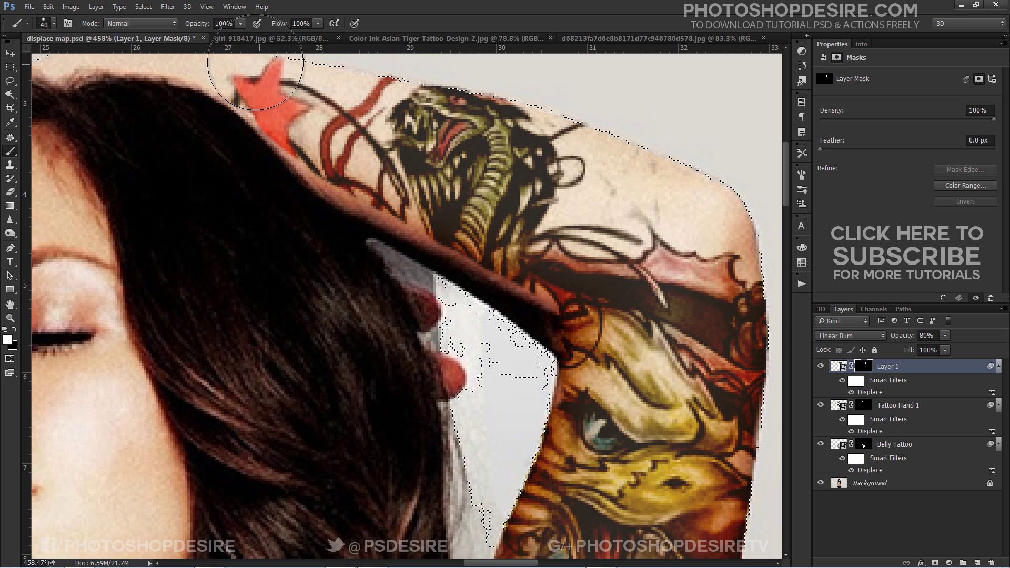
mouse_move(257, 72)
mouse_down()
mouse_move(369, 168)
mouse_move(356, 163)
mouse_move(425, 189)
mouse_move(396, 184)
mouse_move(577, 282)
mouse_move(518, 207)
mouse_move(630, 226)
mouse_move(500, 138)
mouse_move(523, 162)
mouse_up()
scroll(599, 316, down, 5)
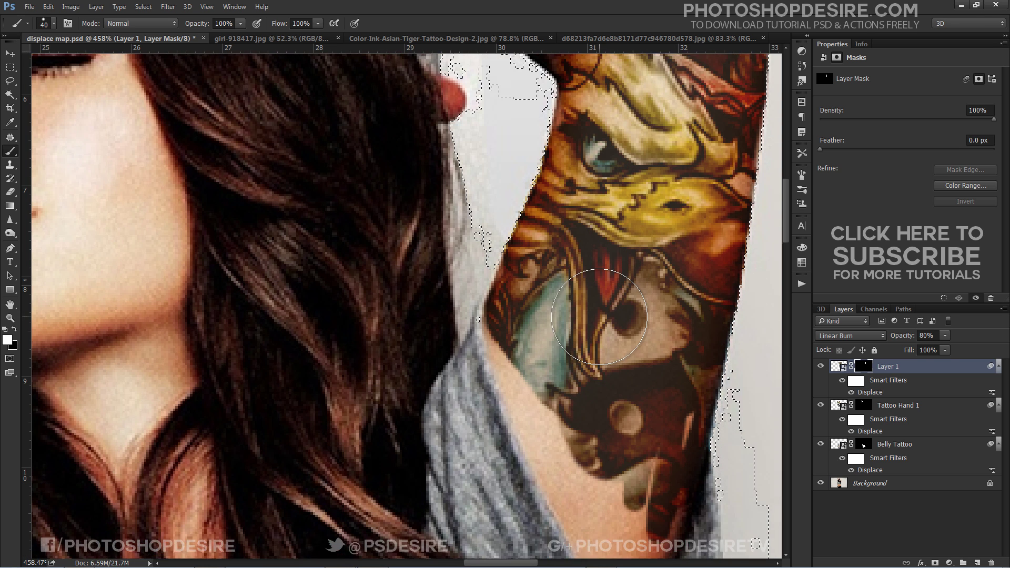
Extend the white painting on Layer 1's mask down to the shirt sleeve, using a smaller brush near the edge, and clear the selection
scroll(598, 317, down, 2)
mouse_move(533, 209)
mouse_down()
mouse_move(528, 202)
mouse_move(563, 295)
mouse_move(586, 302)
mouse_move(581, 332)
mouse_move(597, 357)
mouse_move(663, 389)
mouse_move(644, 375)
mouse_move(631, 391)
mouse_move(604, 368)
mouse_move(629, 425)
mouse_move(626, 392)
mouse_up()
key(bracketleft)
key(bracketleft)
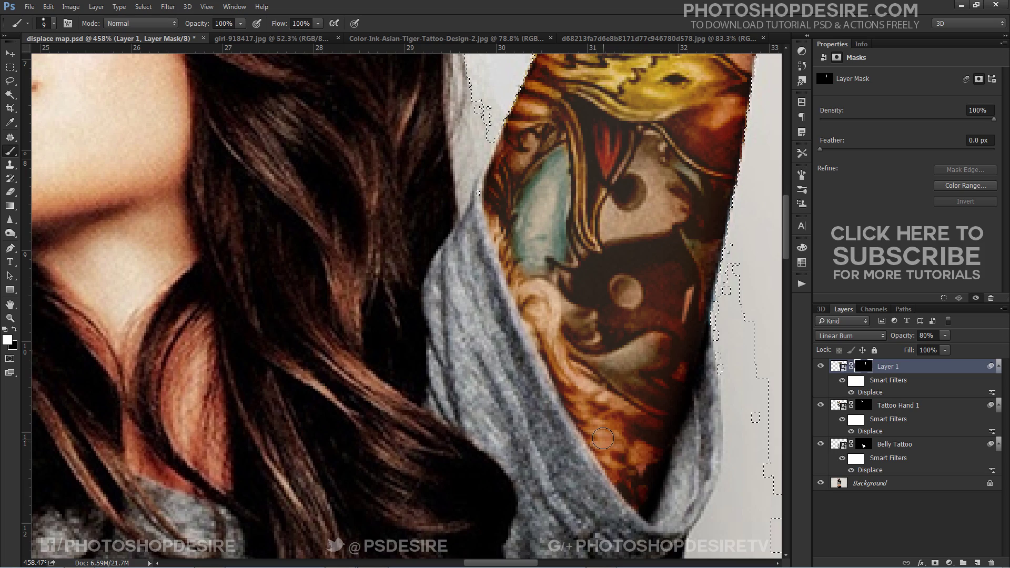
scroll(602, 437, down, 5)
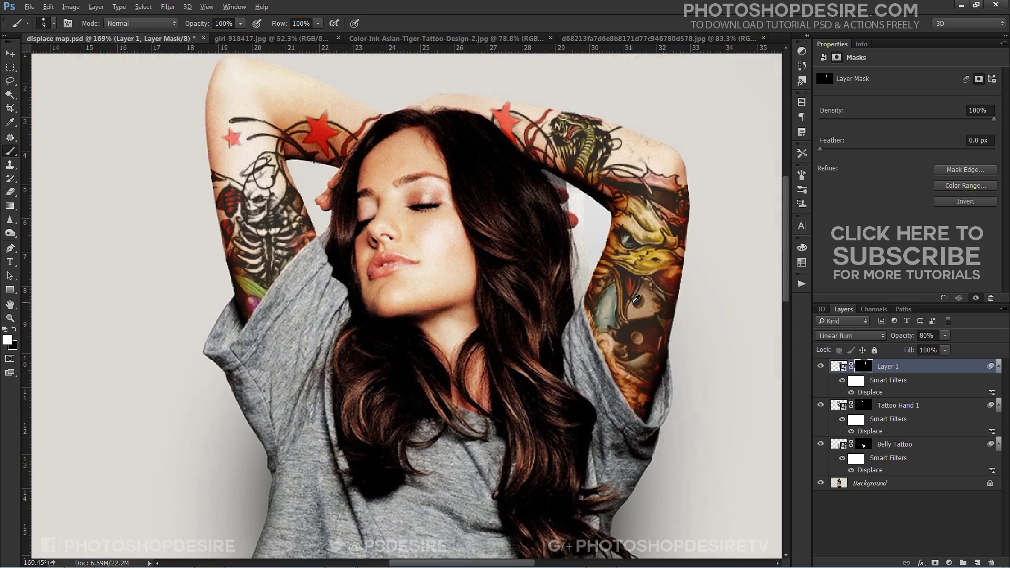
Touch up Layer 1's mask in black with a small brush along the arm's edge and the hairline beside the star
scroll(635, 298, up, 5)
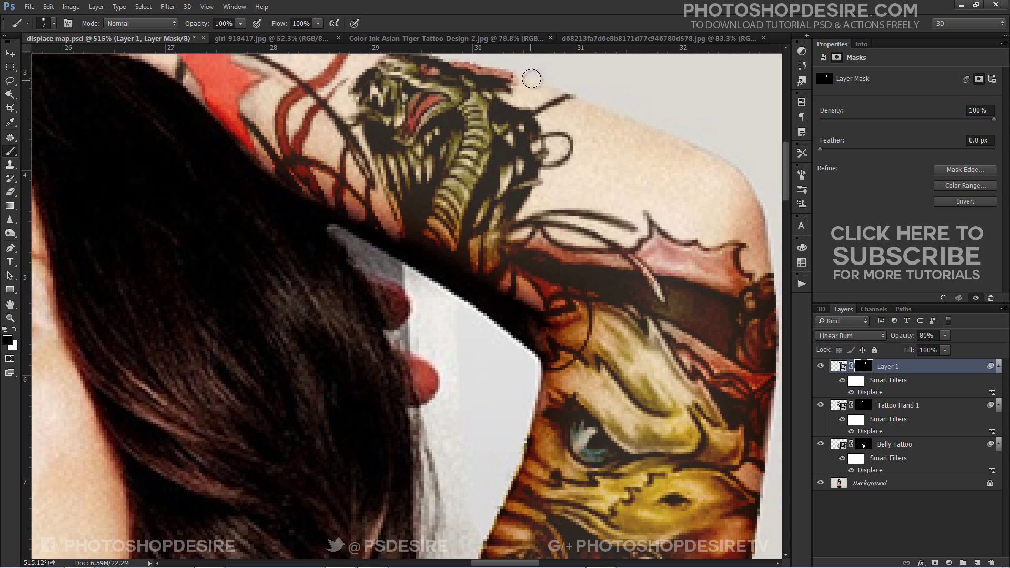
scroll(637, 120, down, 5)
scroll(527, 148, up, 6)
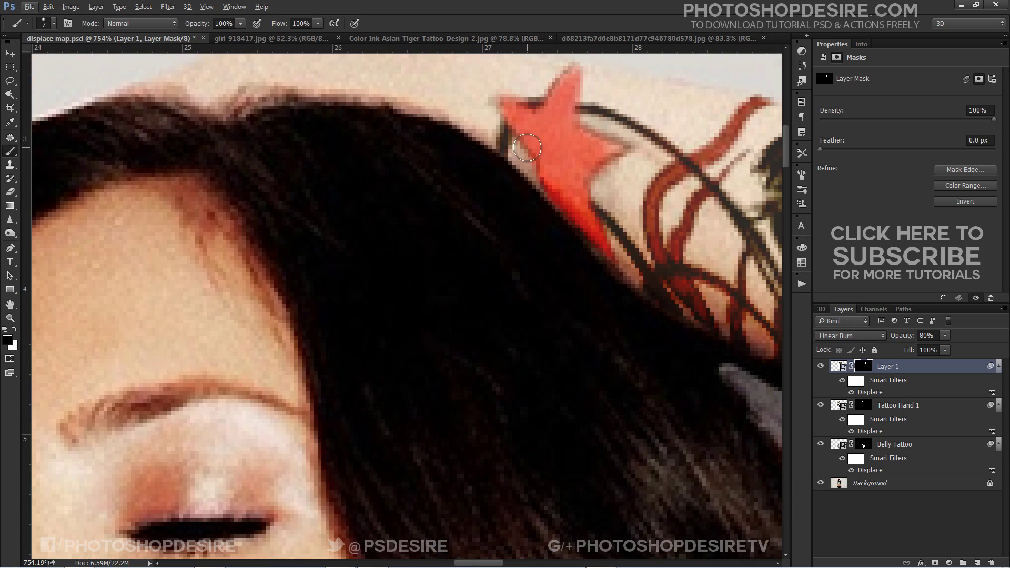
Compare the whole image with and without the tattoo layers by toggling layer visibility
scroll(555, 175, down, 10)
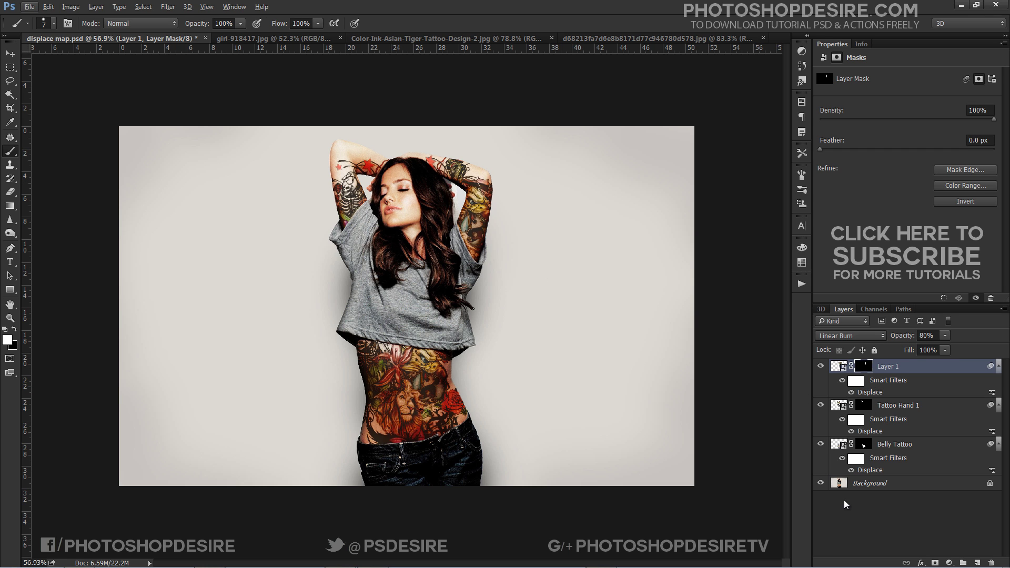
alt+click(818, 485)
alt+click(818, 484)
alt+click(818, 485)
alt+click(819, 484)
scroll(425, 326, up, 6)
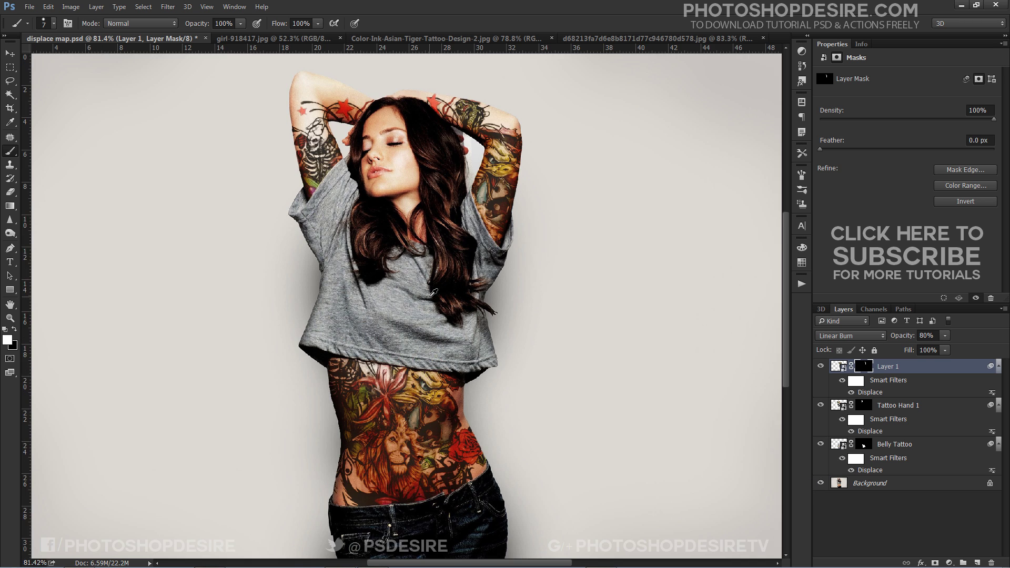
scroll(418, 320, down, 3)
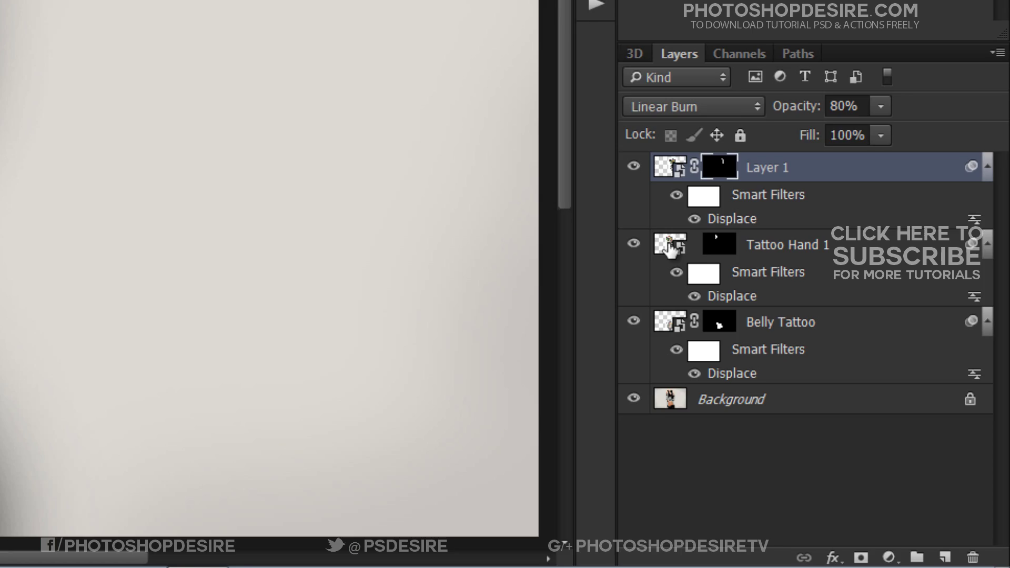
Unlink Tattoo Hand 1 from its mask and move the artwork inside the arm to X 13.3 cm, Y -0.55 cm
click(639, 195)
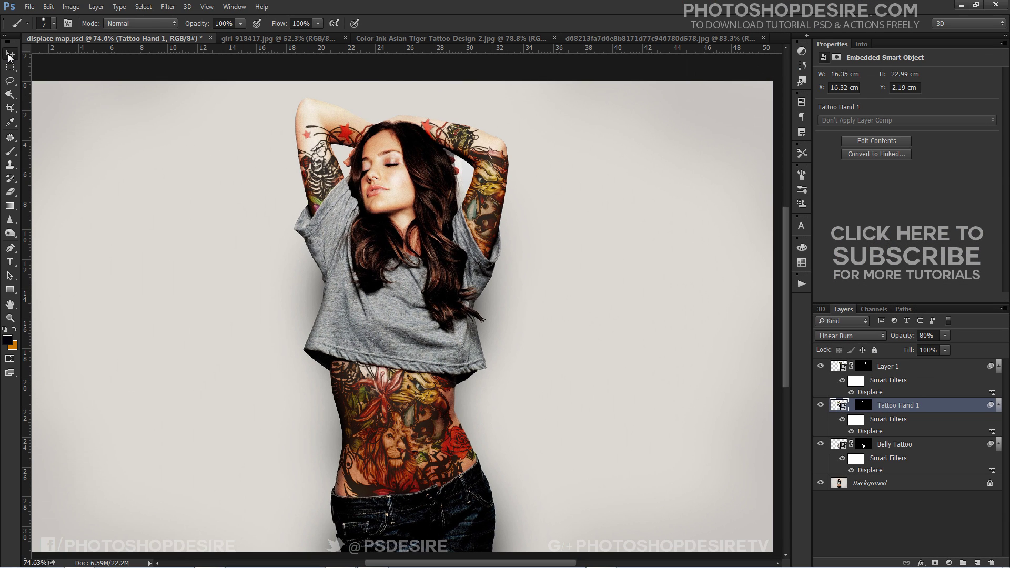
click(9, 54)
drag(323, 179, 324, 157)
drag(325, 157, 326, 156)
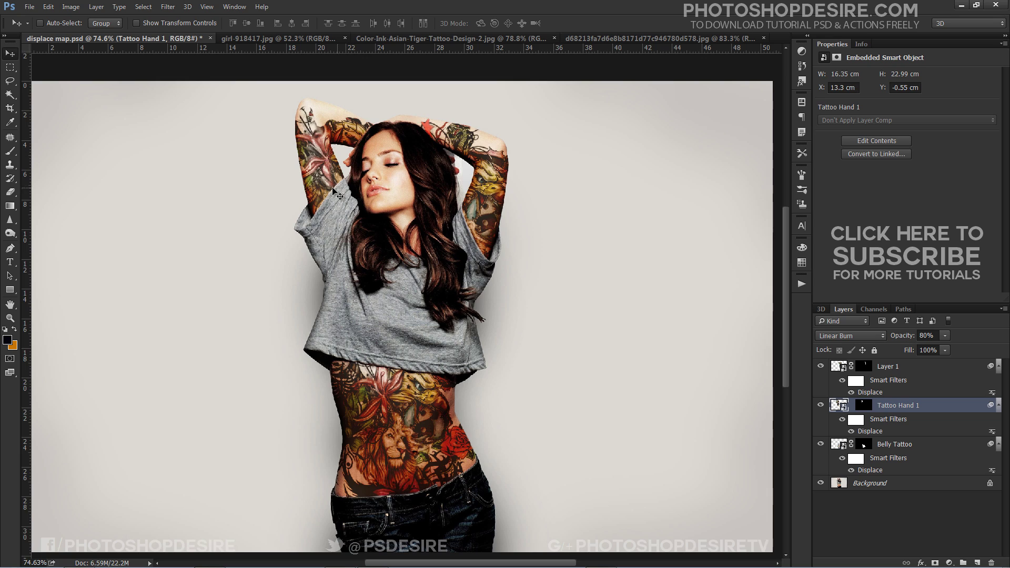
Paint a short white stroke on Tattoo Hand 1's mask to reveal more of the tattoo near the elbow
scroll(357, 195, up, 5)
scroll(357, 191, up, 3)
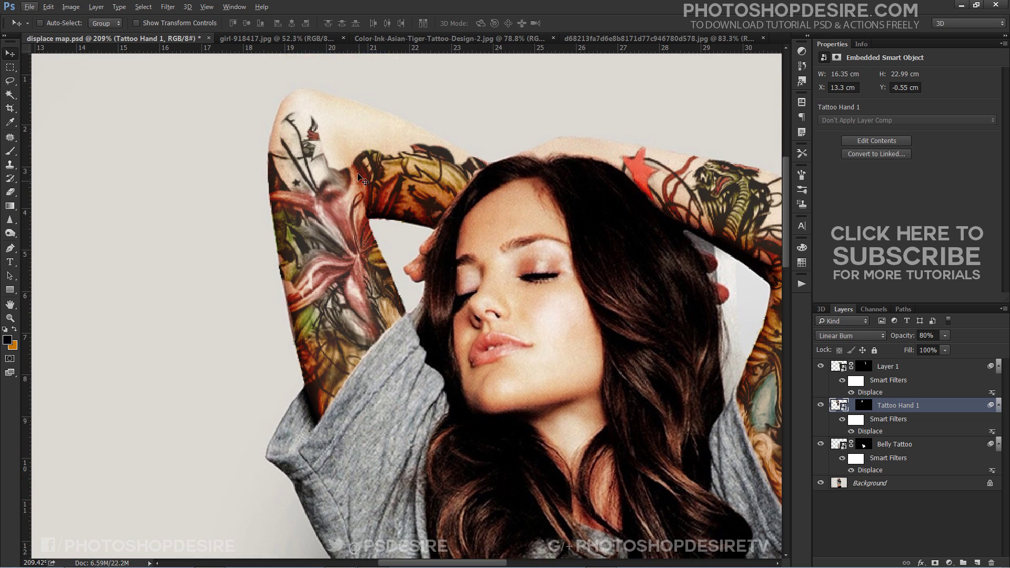
click(863, 405)
scroll(442, 225, up, 2)
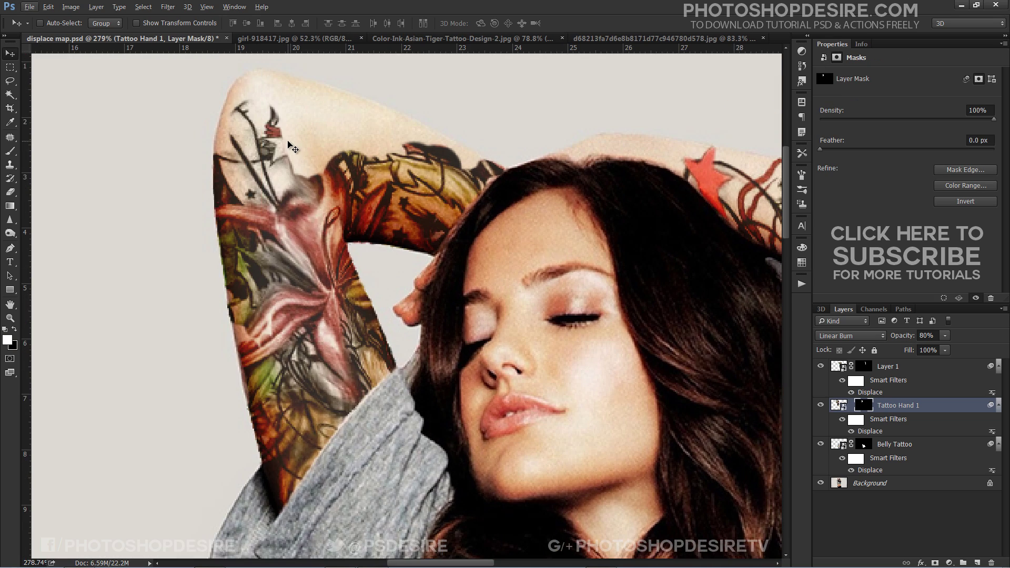
key(b)
mouse_move(300, 135)
mouse_down()
mouse_move(298, 165)
mouse_move(281, 134)
mouse_up()
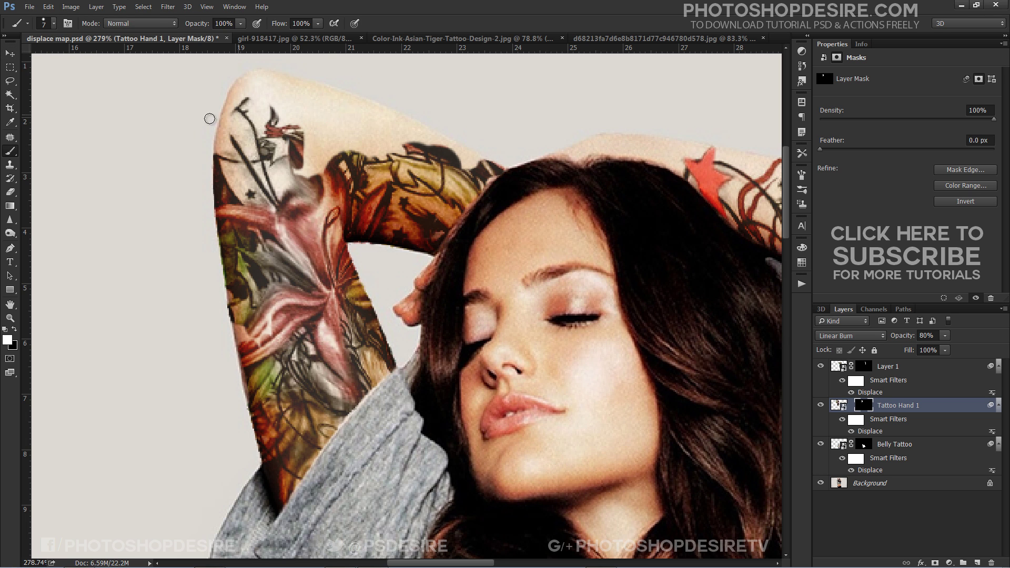
Isolate the woman from the backdrop with the Magic Wand, paint Tattoo Hand 1's mask white over the elbow and forearm, and deselect
click(10, 94)
click(871, 483)
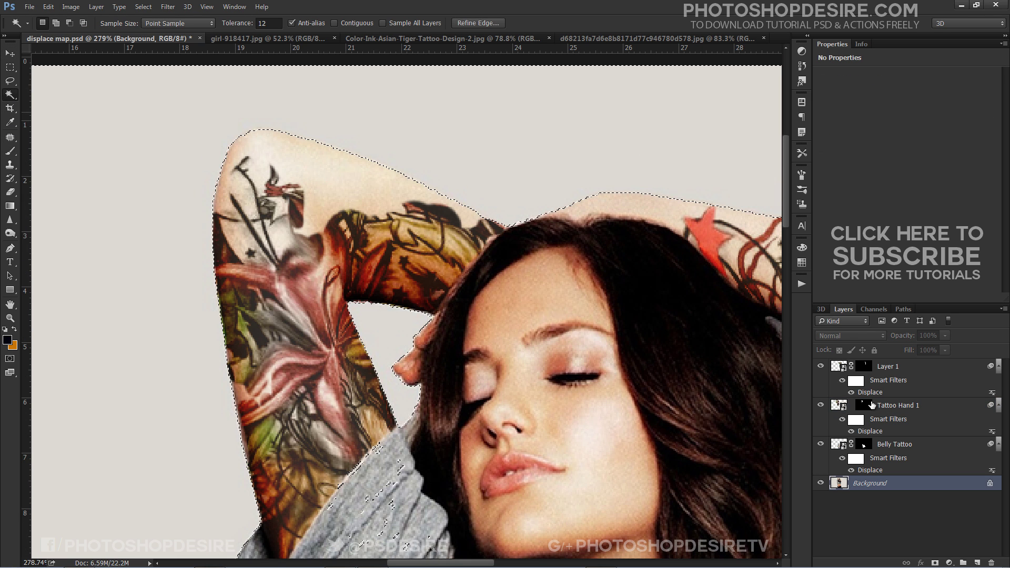
click(871, 405)
key(b)
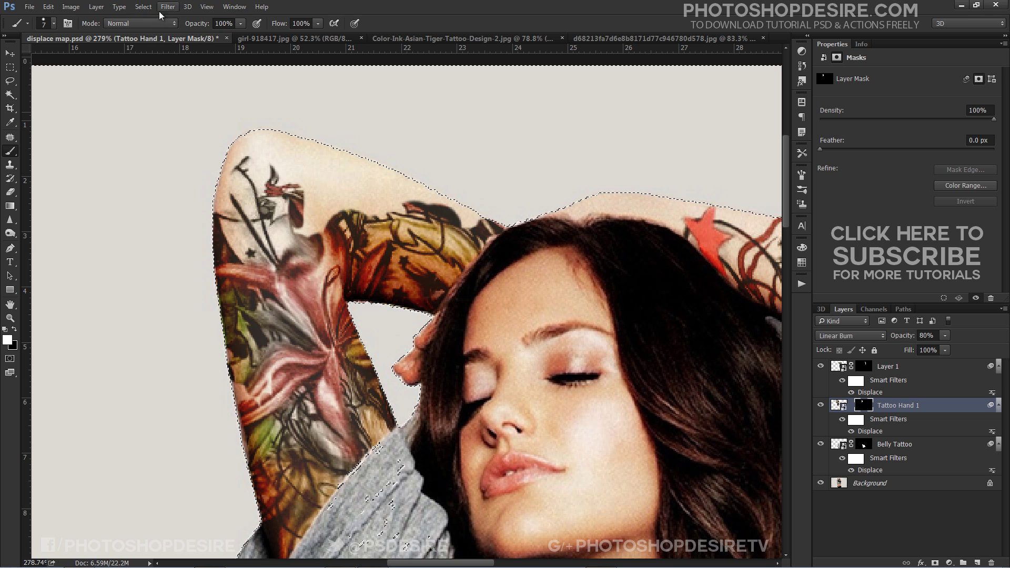
mouse_move(291, 189)
mouse_down()
mouse_move(343, 205)
mouse_move(241, 205)
mouse_move(232, 163)
mouse_move(229, 179)
mouse_move(250, 129)
mouse_move(276, 134)
mouse_move(255, 145)
mouse_move(323, 178)
mouse_up()
key(bracketright)
key(bracketright)
key(bracketright)
key(bracketright)
key(bracketright)
mouse_move(300, 145)
mouse_down()
mouse_move(346, 188)
mouse_move(368, 180)
mouse_move(453, 192)
mouse_move(458, 220)
mouse_move(410, 221)
mouse_move(473, 242)
mouse_up()
key(ctrl+d)
Move the Tattoo Hand 1 artwork within its unlinked mask to X 16.27 cm, Y 1.11 cm
alt+scroll(300, 303, down, 5)
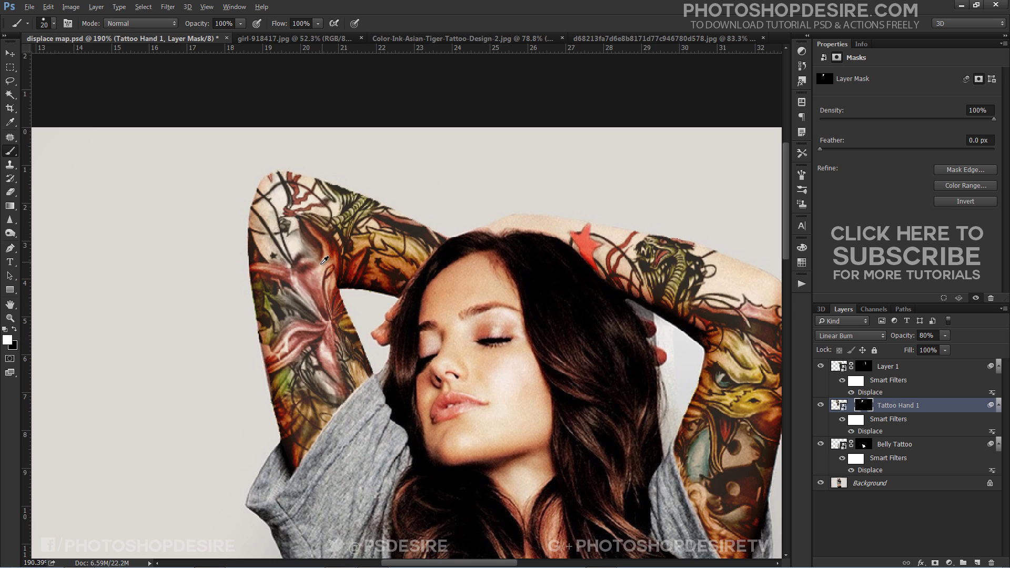
alt+scroll(300, 304, down, 2)
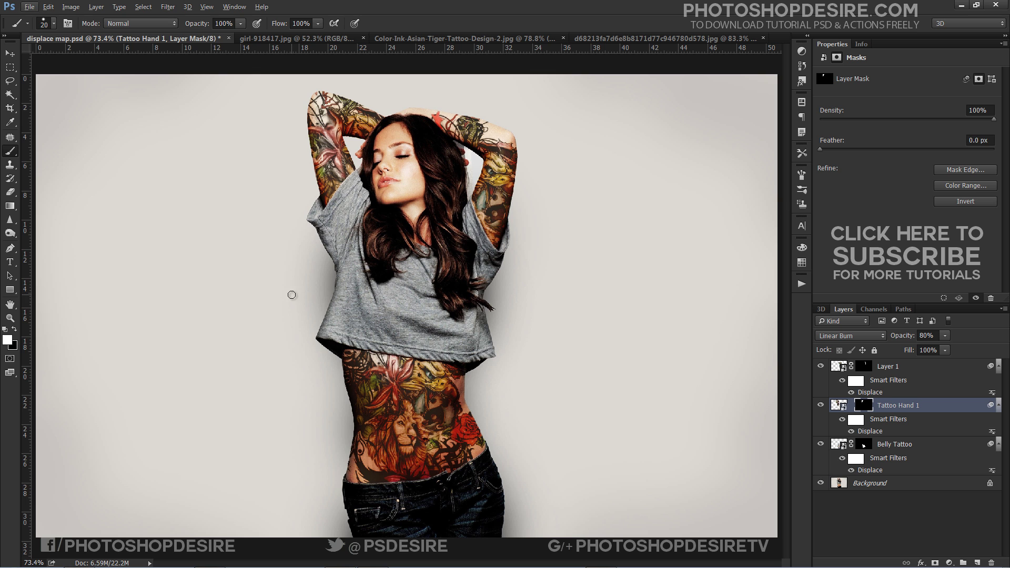
alt+scroll(291, 293, up, 1)
alt+scroll(337, 149, down, 3)
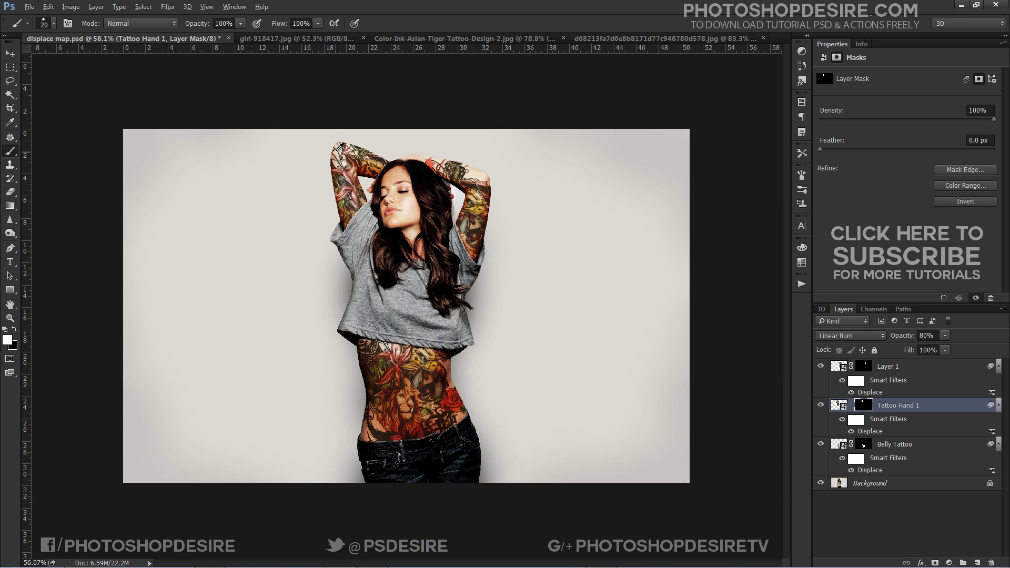
click(840, 411)
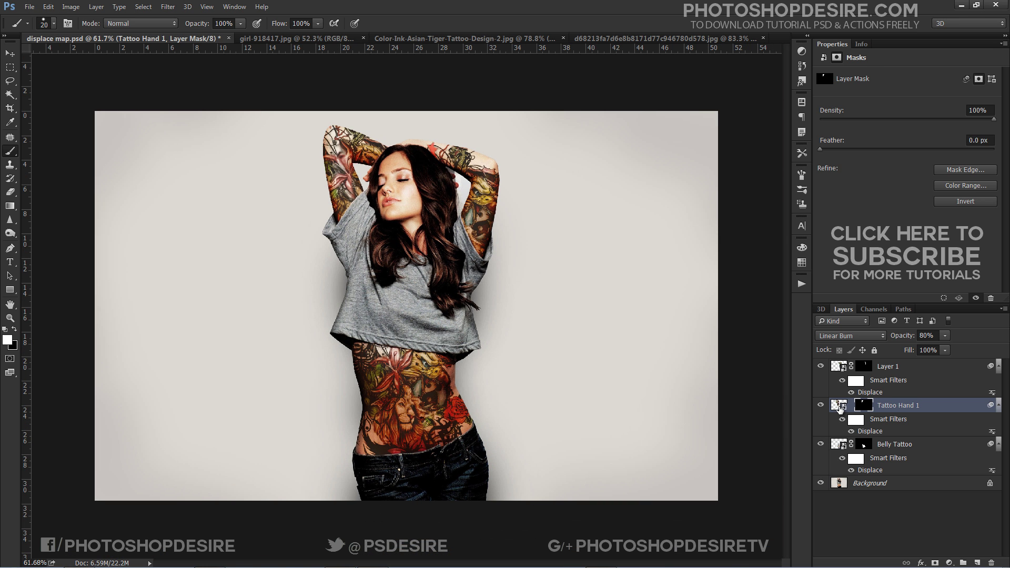
click(10, 55)
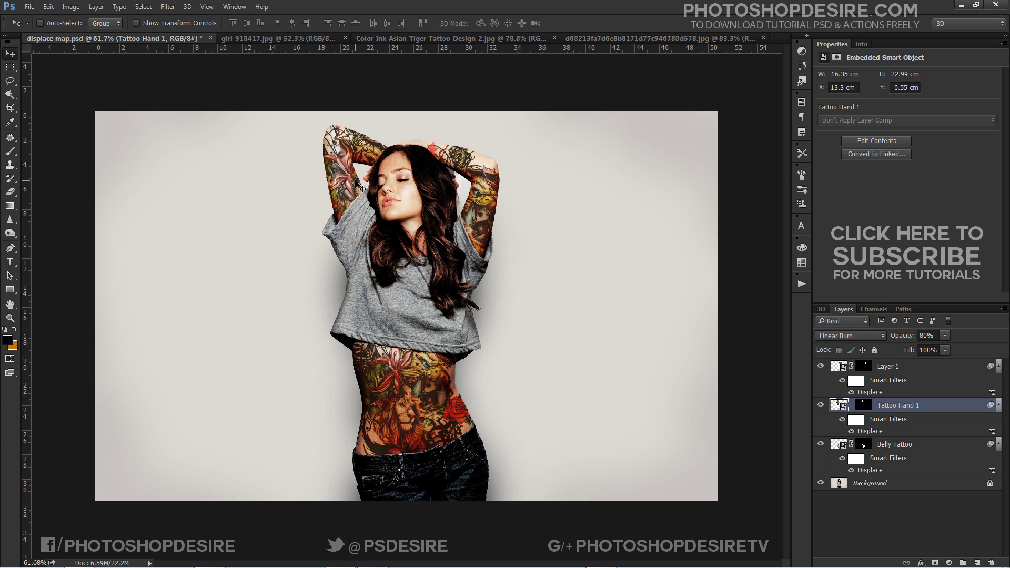
drag(360, 179, 382, 244)
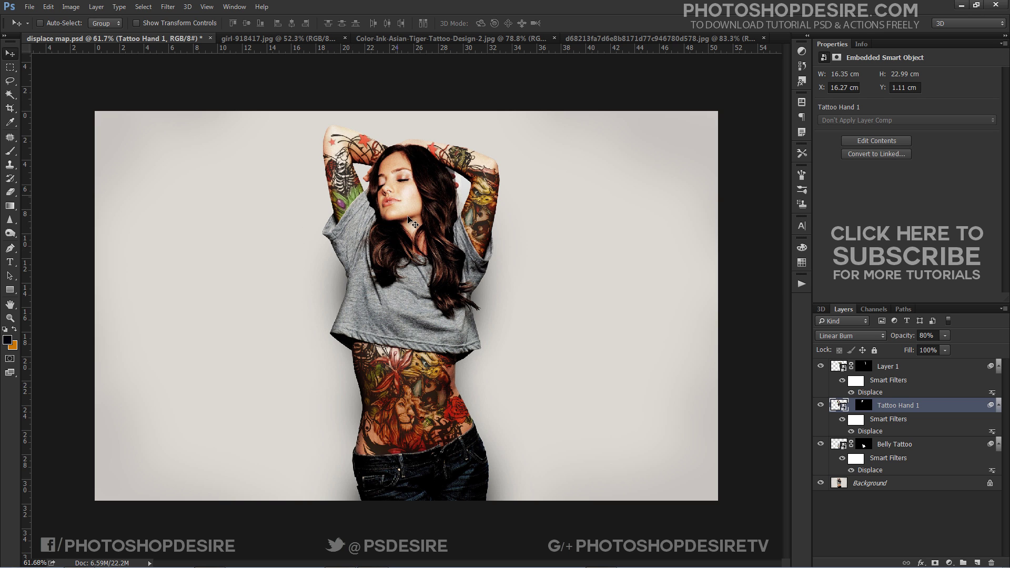
Unlink Belly Tattoo from its mask and move the artwork to X 16.95 cm, Y 5.39 cm, placing the lower flowers on the belly
scroll(528, 249, down, 1)
scroll(485, 270, down, 1)
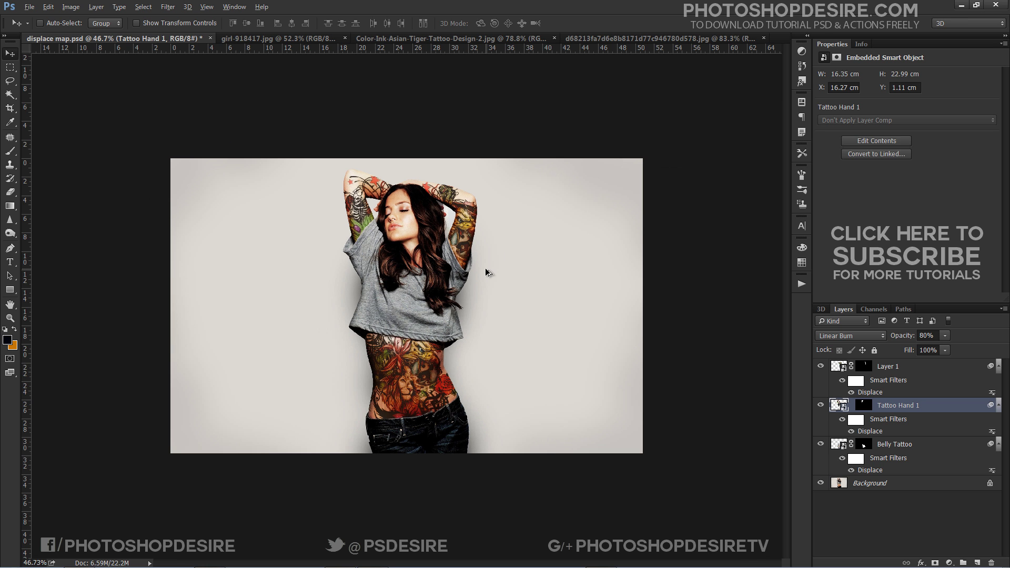
scroll(453, 377, up, 3)
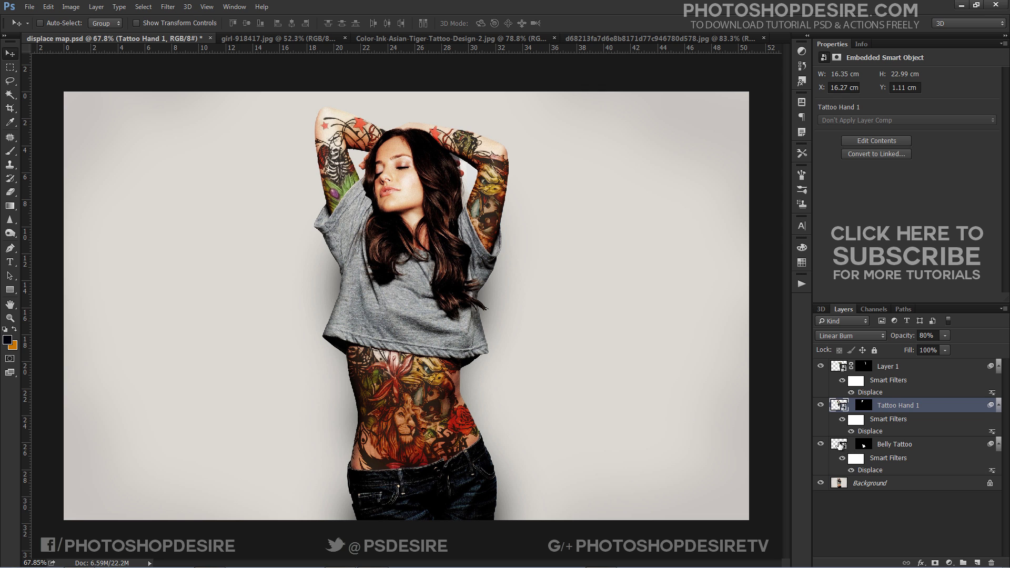
click(842, 445)
drag(433, 384, 419, 411)
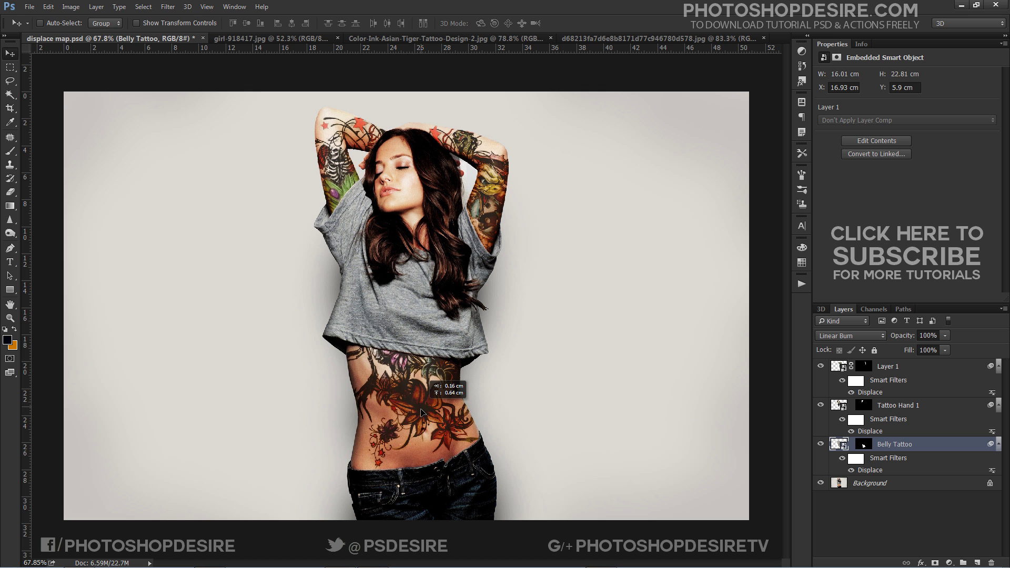
scroll(424, 415, down, 2)
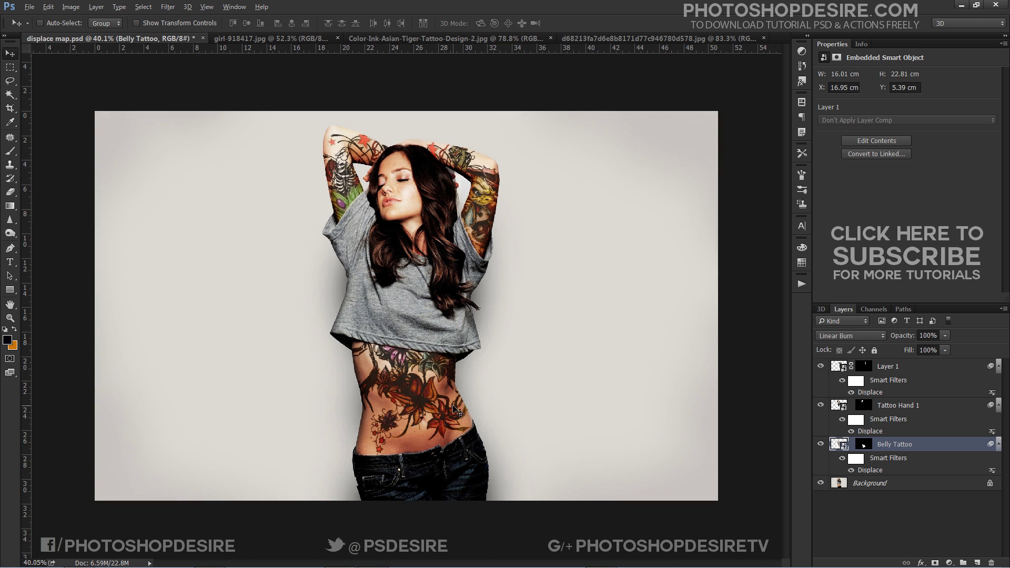
Try further placements of the Belly Tattoo artwork, shifting it down until the lion and red rose cover the belly
scroll(424, 415, up, 4)
drag(432, 423, 441, 429)
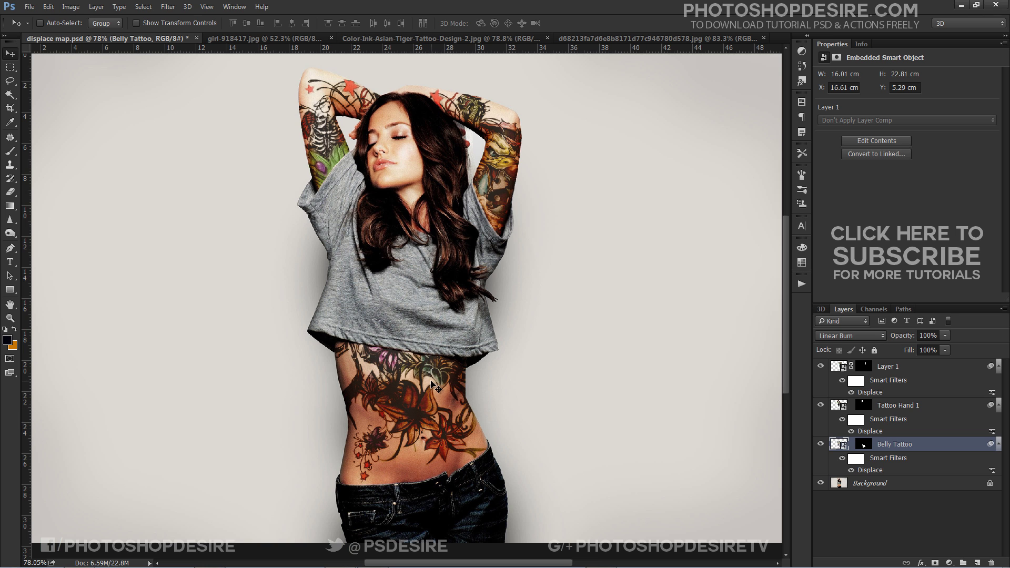
drag(431, 418, 434, 431)
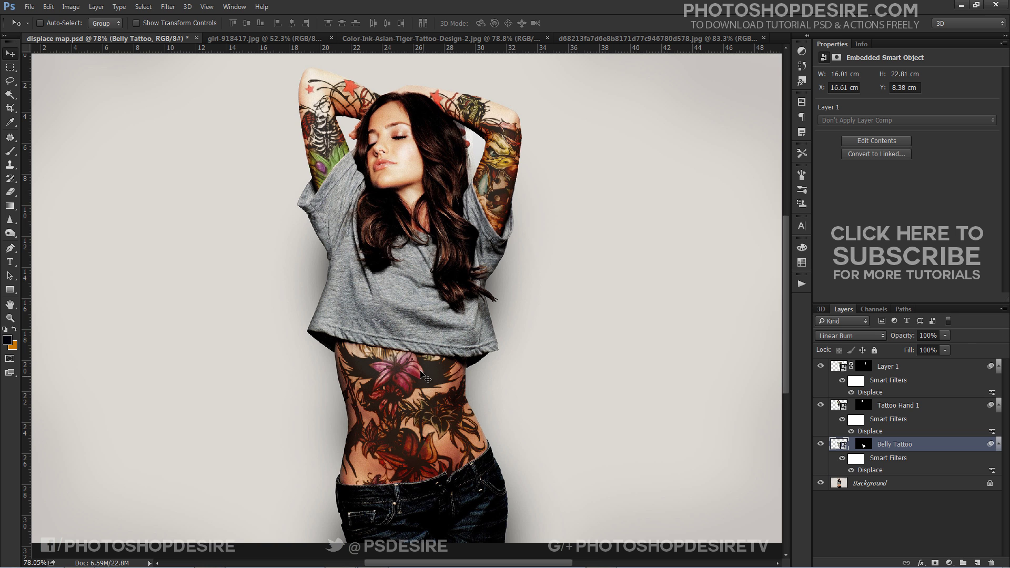
drag(423, 376, 430, 430)
drag(430, 394, 428, 437)
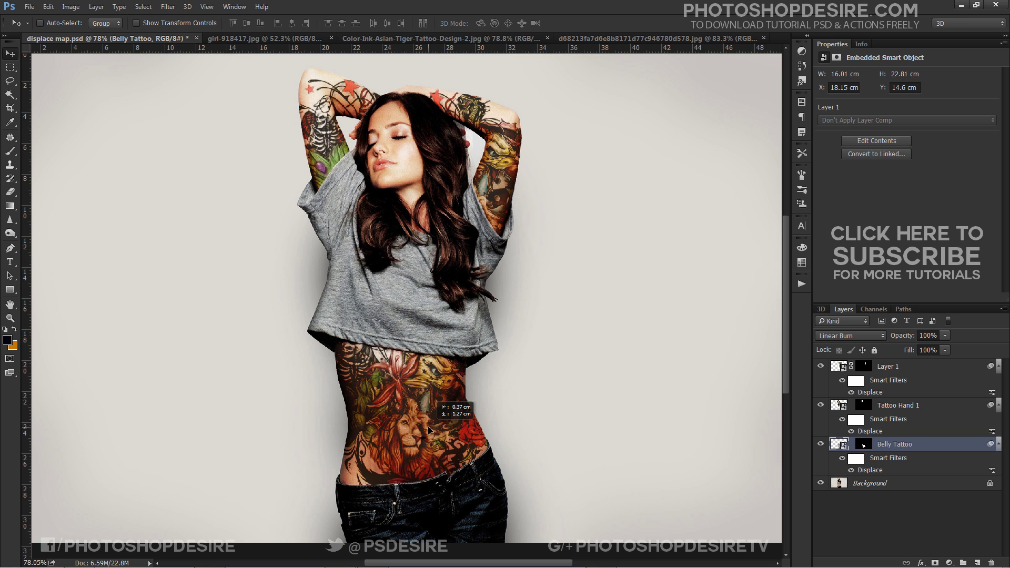
Compare the original photo with the tattooed result by toggling layer visibility at the Background layer
scroll(503, 361, down, 3)
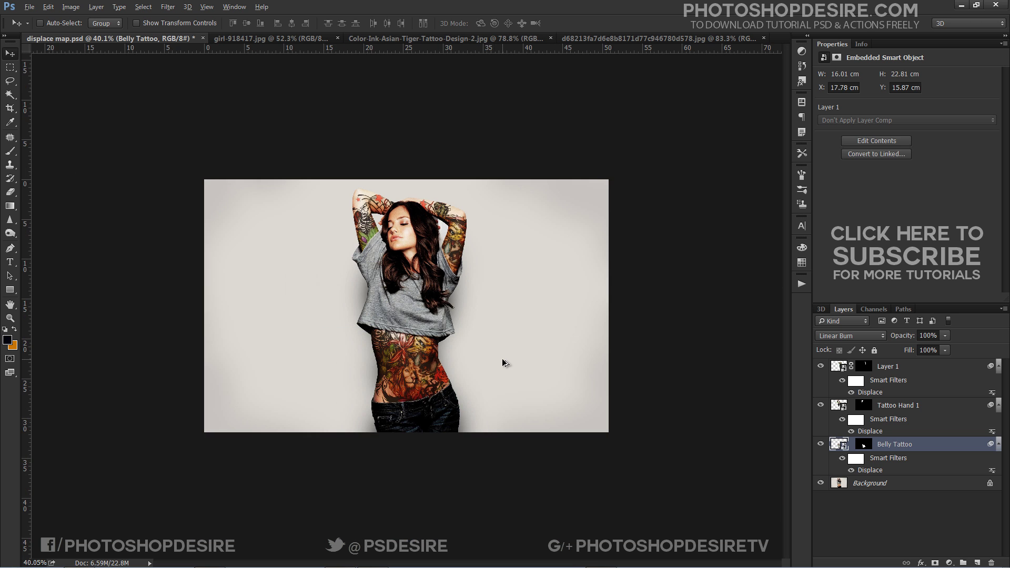
scroll(508, 374, up, 3)
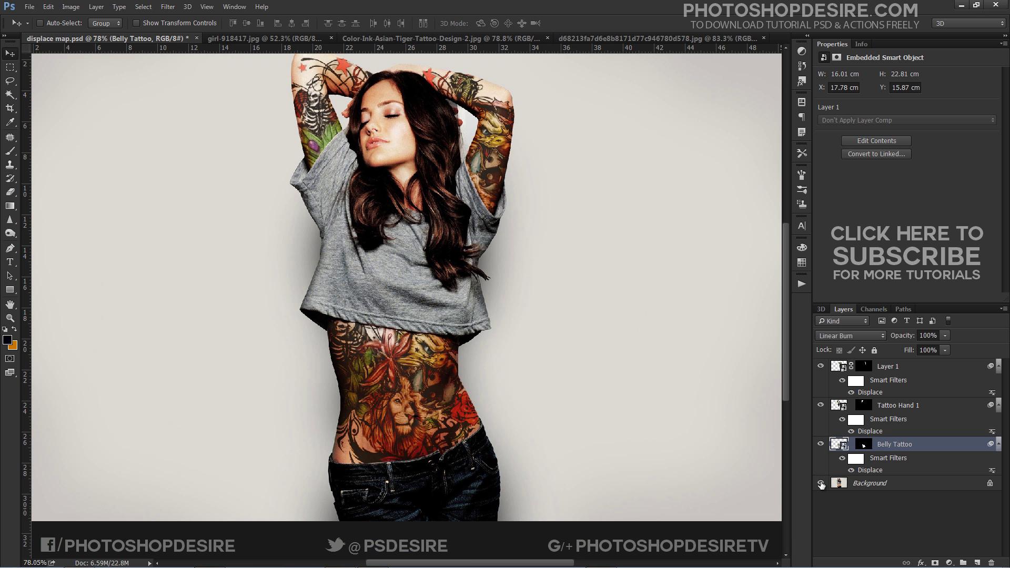
alt+click(820, 483)
alt+click(820, 483)
alt+click(820, 483)
alt+click(821, 482)
scroll(633, 394, down, 1)
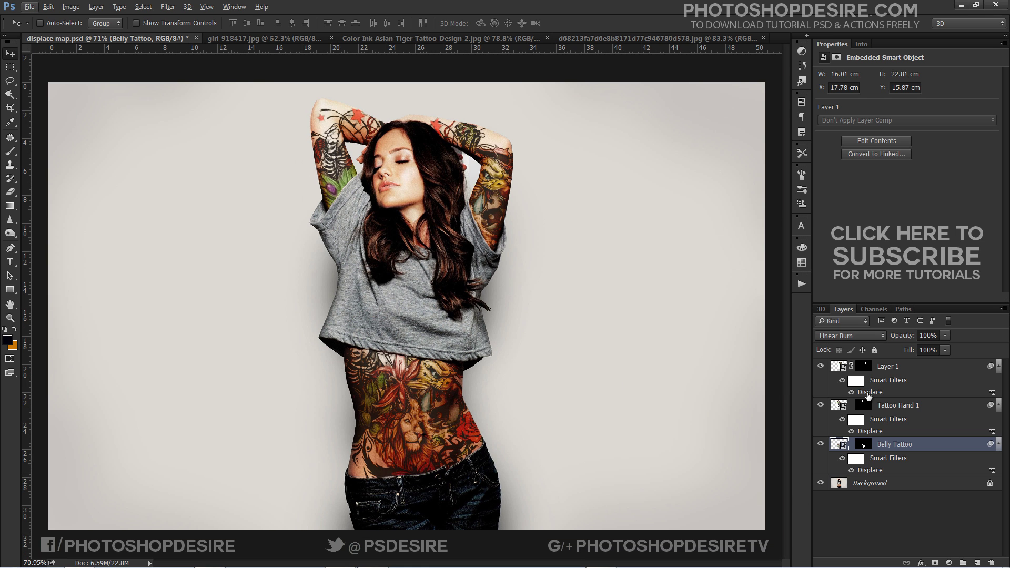
Group Layer 1, Tattoo Hand 1 and Belly Tattoo into a Pass Through group named Tattoo
click(886, 369)
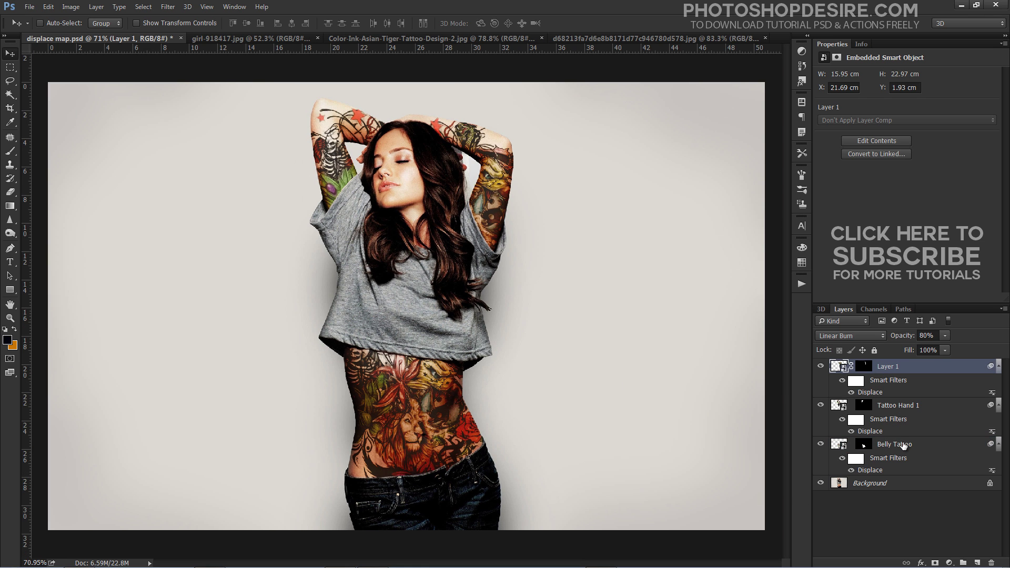
shift+click(903, 444)
right_click(901, 408)
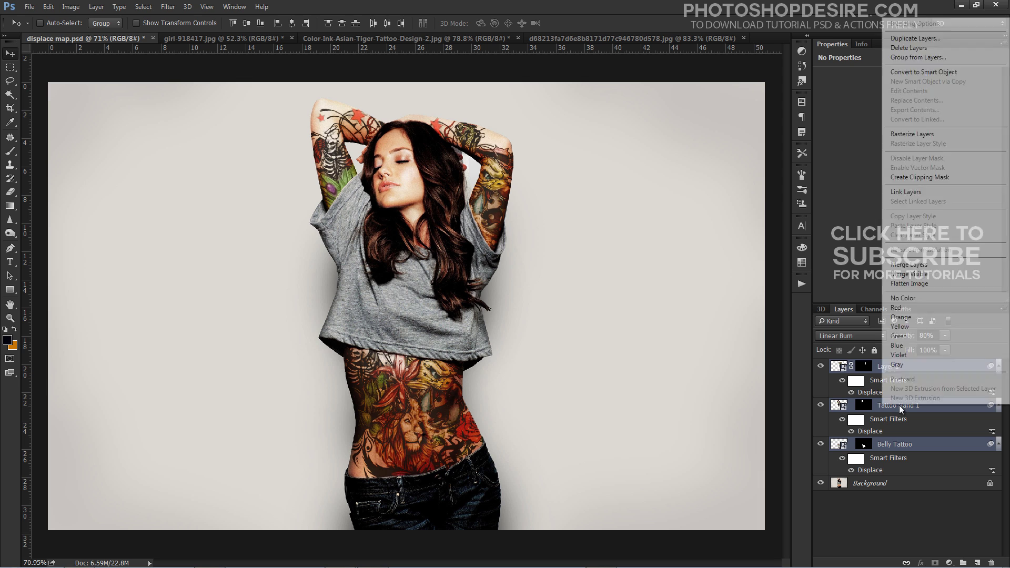
click(920, 58)
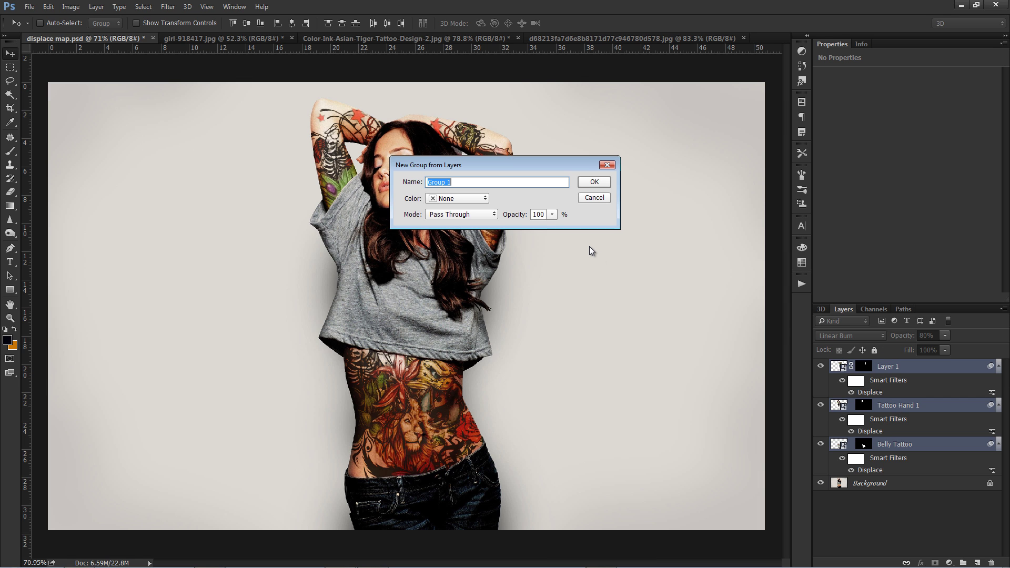
text(Tattoo)
click(591, 185)
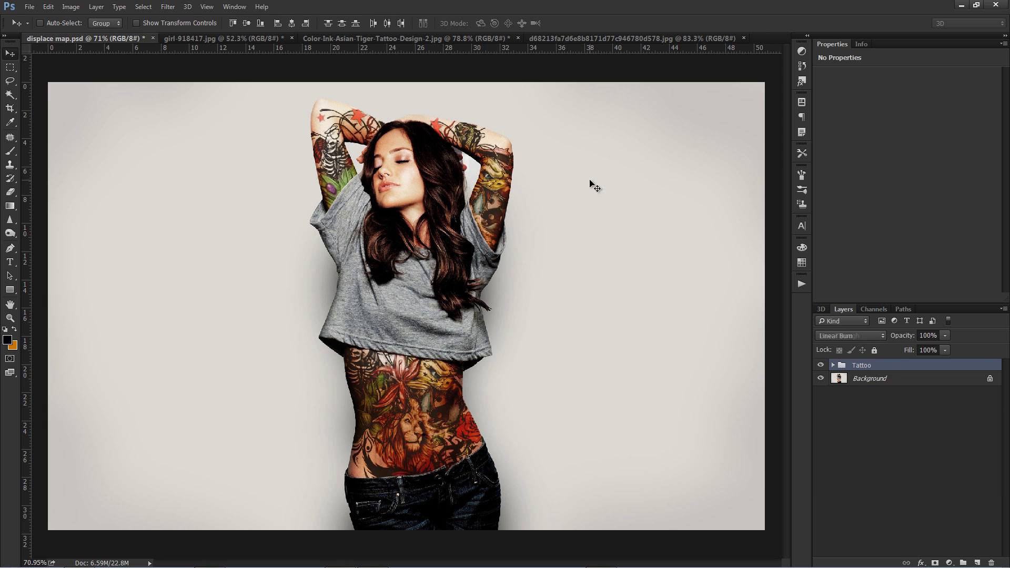
Check the image with and without the Tattoo group, then deselect the layers and review the whole composition
click(820, 366)
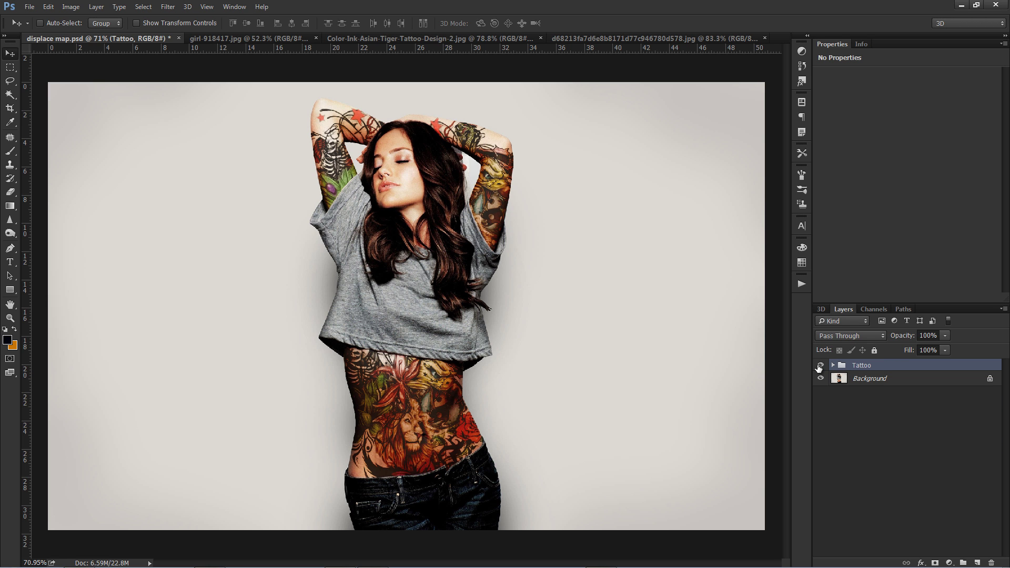
click(864, 422)
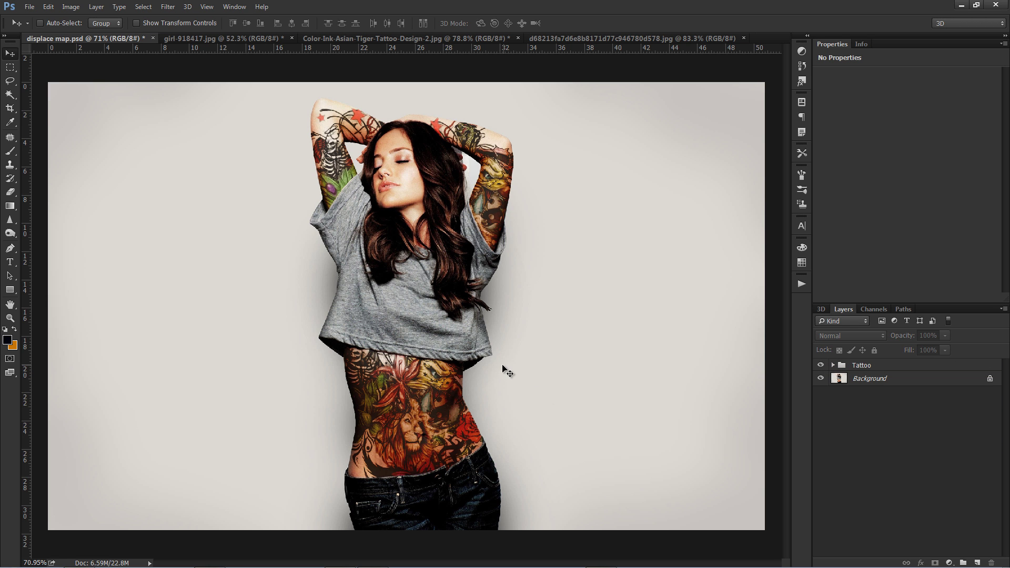
scroll(502, 365, down, 2)
scroll(502, 365, up, 1)
In the girl-918417.jpg document, place the girl-918417 image as an embedded smart object above the Background
click(251, 37)
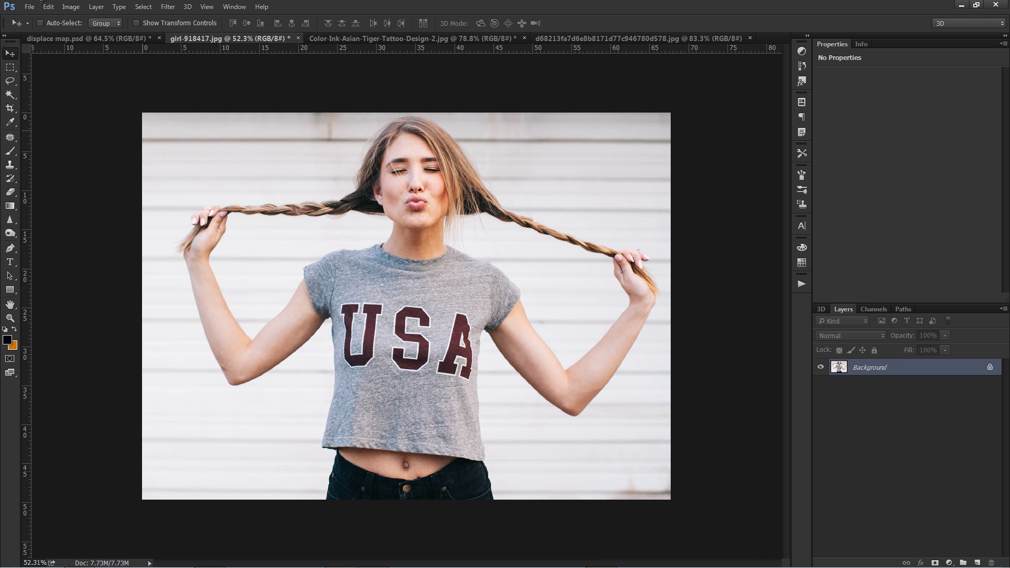
click(30, 8)
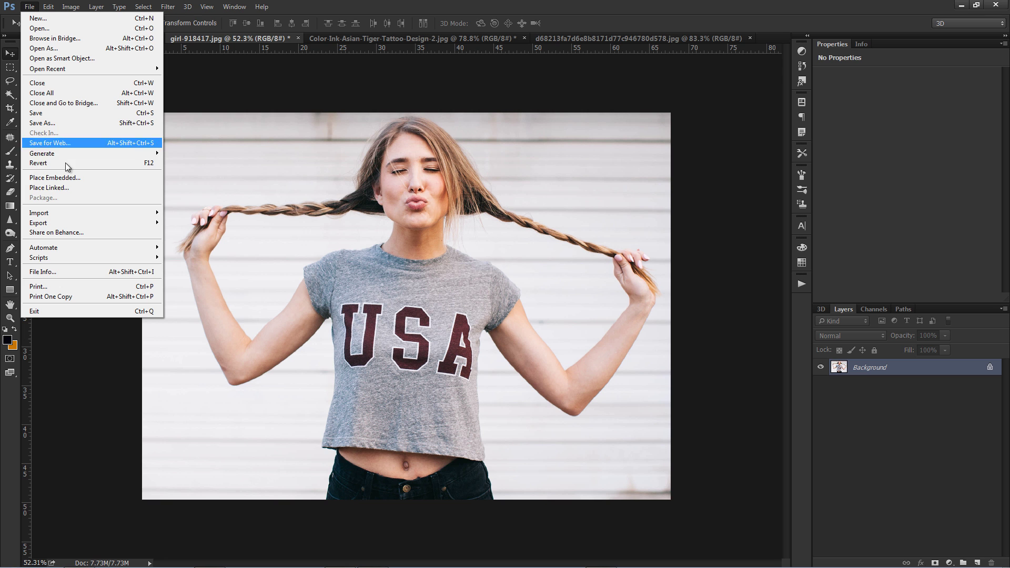
click(71, 177)
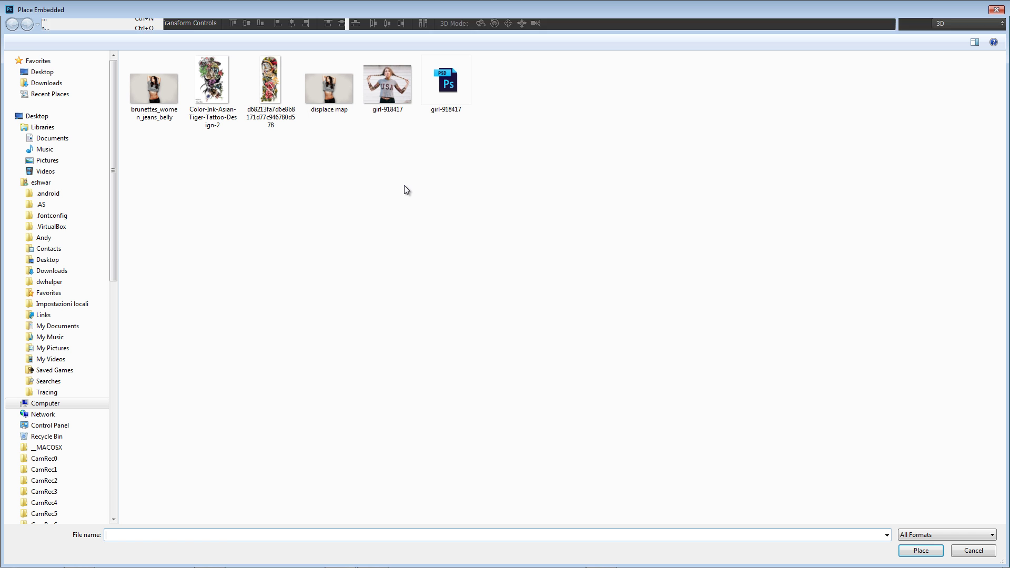
click(414, 94)
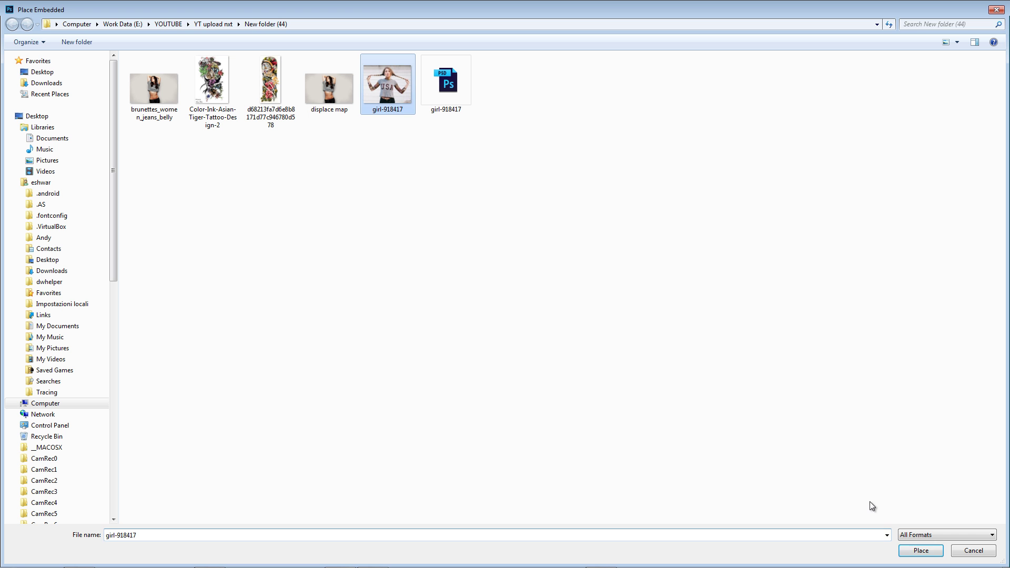
click(920, 550)
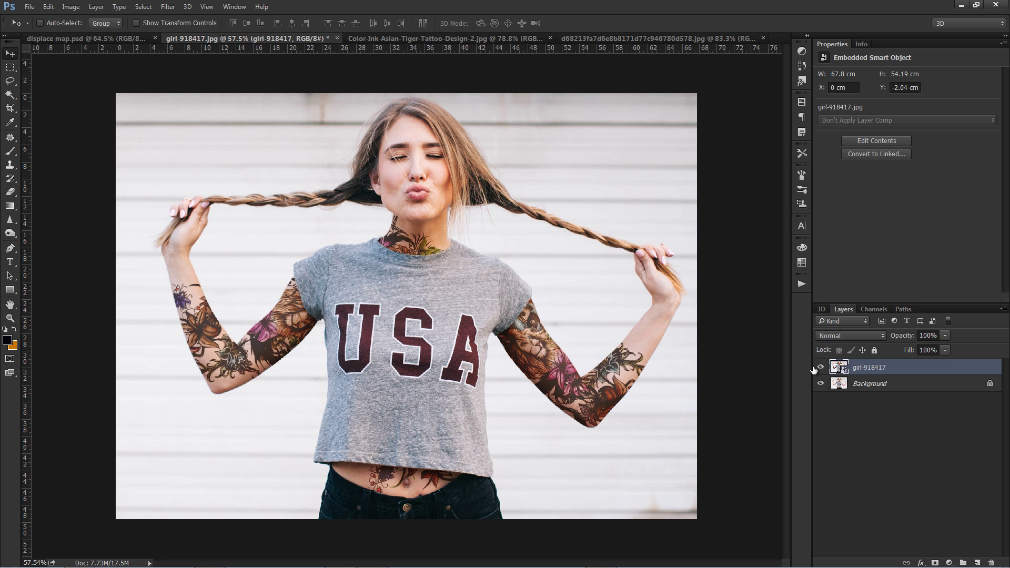
Compare the woman in the USA shirt with and without tattoos by toggling the placed girl-918417 layer's visibility
click(820, 368)
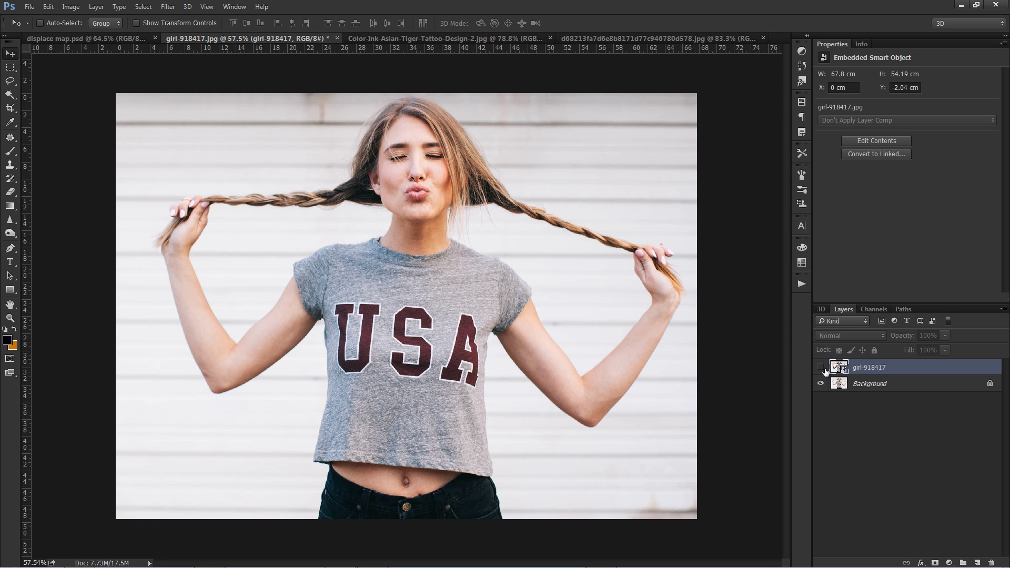
click(821, 368)
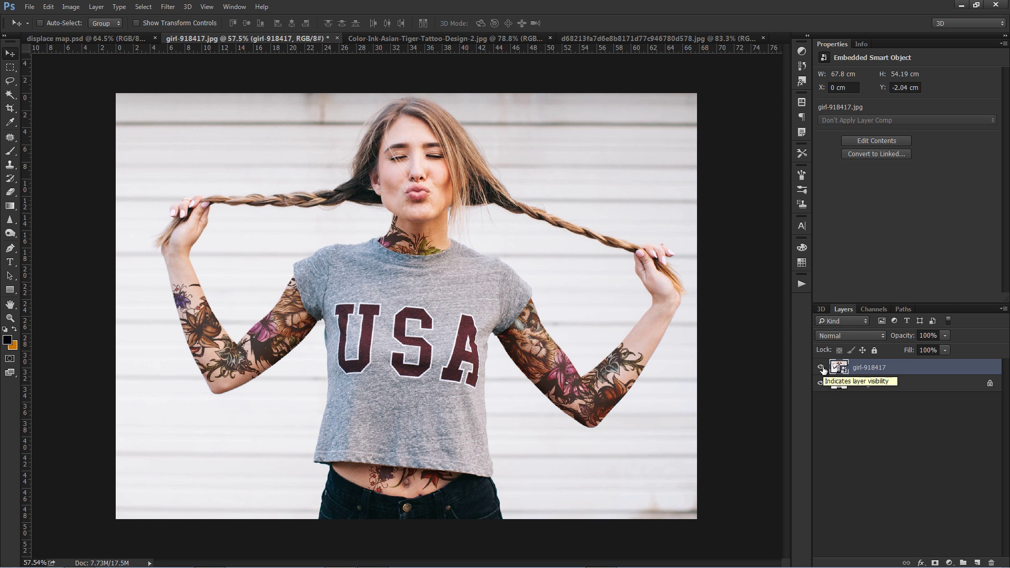
click(821, 367)
click(820, 367)
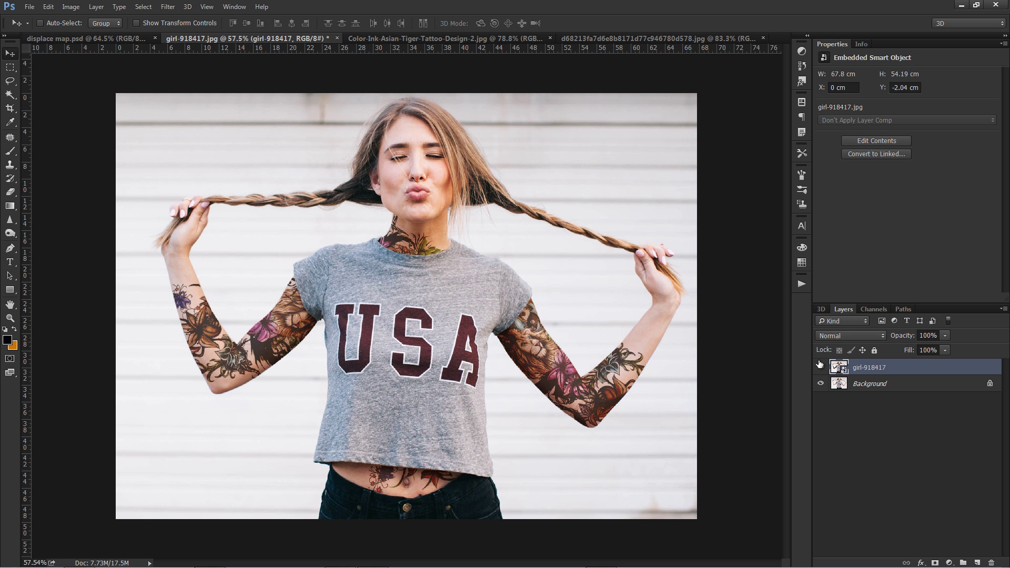
scroll(445, 369, down, 2)
scroll(469, 379, up, 2)
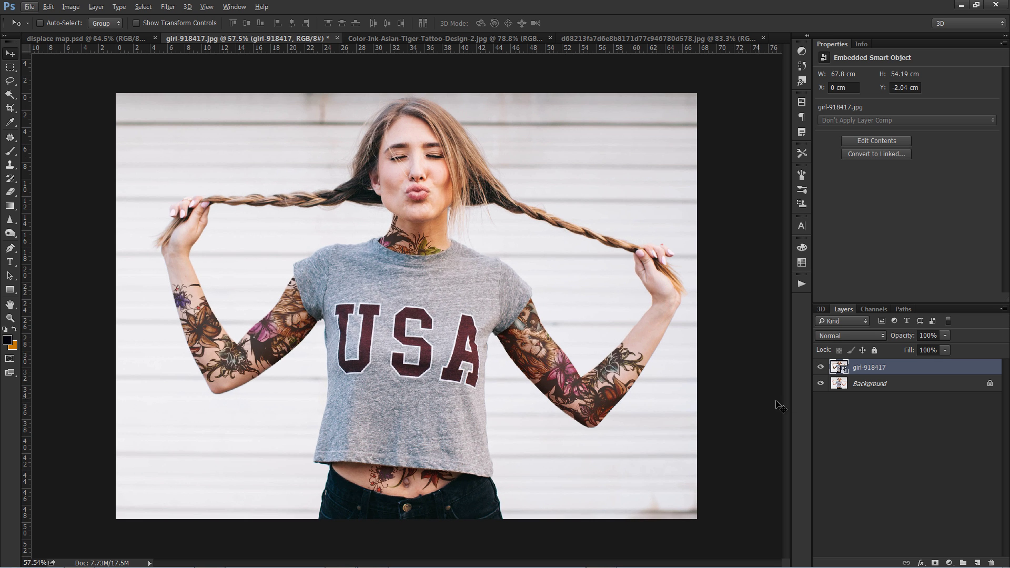
click(820, 367)
click(820, 367)
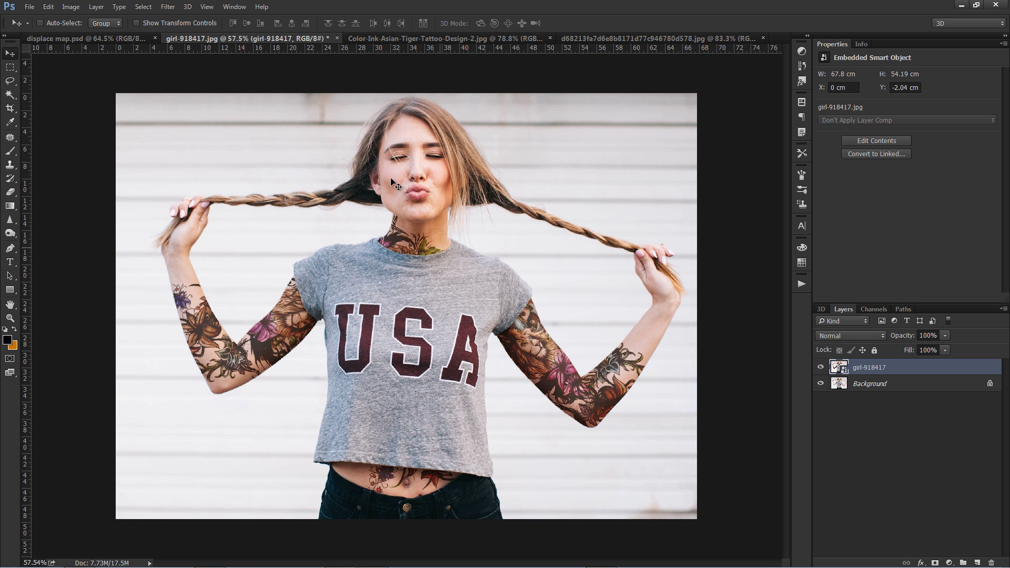
Return to displace map.psd and compare the before and after by toggling the Tattoo group's visibility
click(110, 41)
click(820, 365)
click(820, 365)
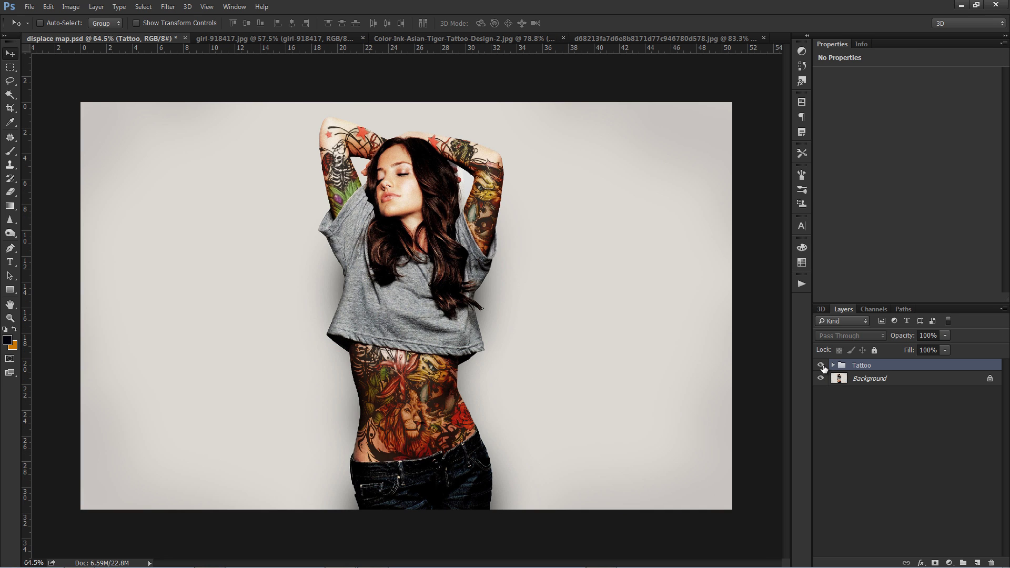